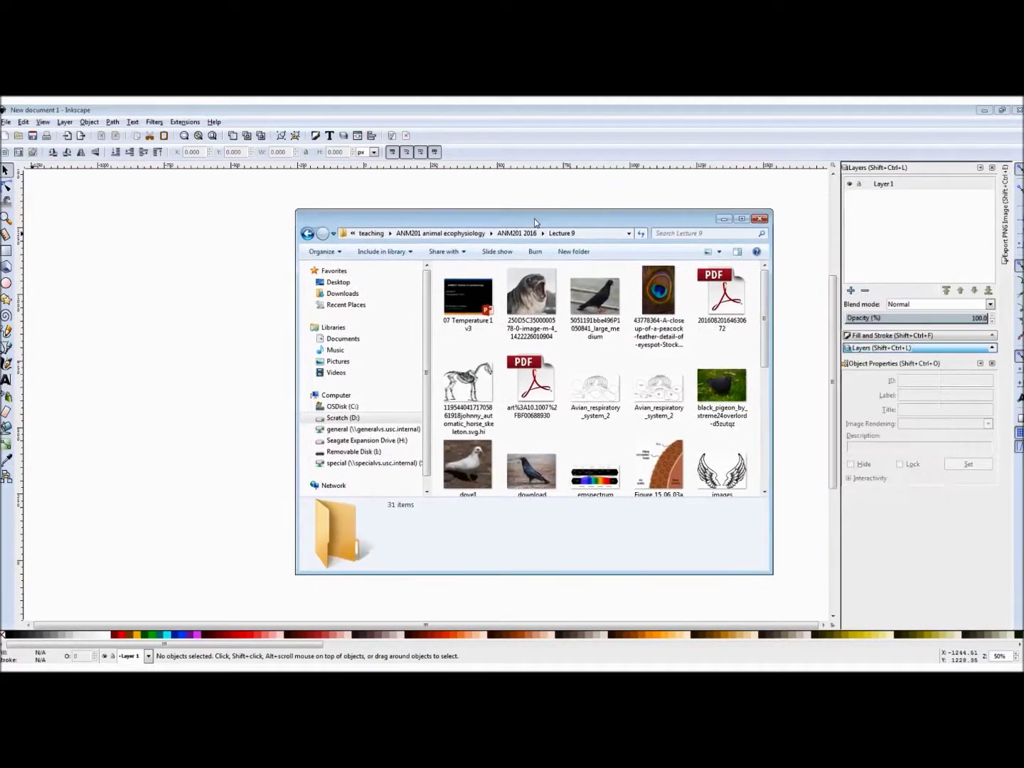
Step: Select the running-horse-0-how-to-draw PNG in the Lecture 9 folder and drag it into Inkscape
drag(535, 223, 501, 232)
scroll(725, 355, down, 6)
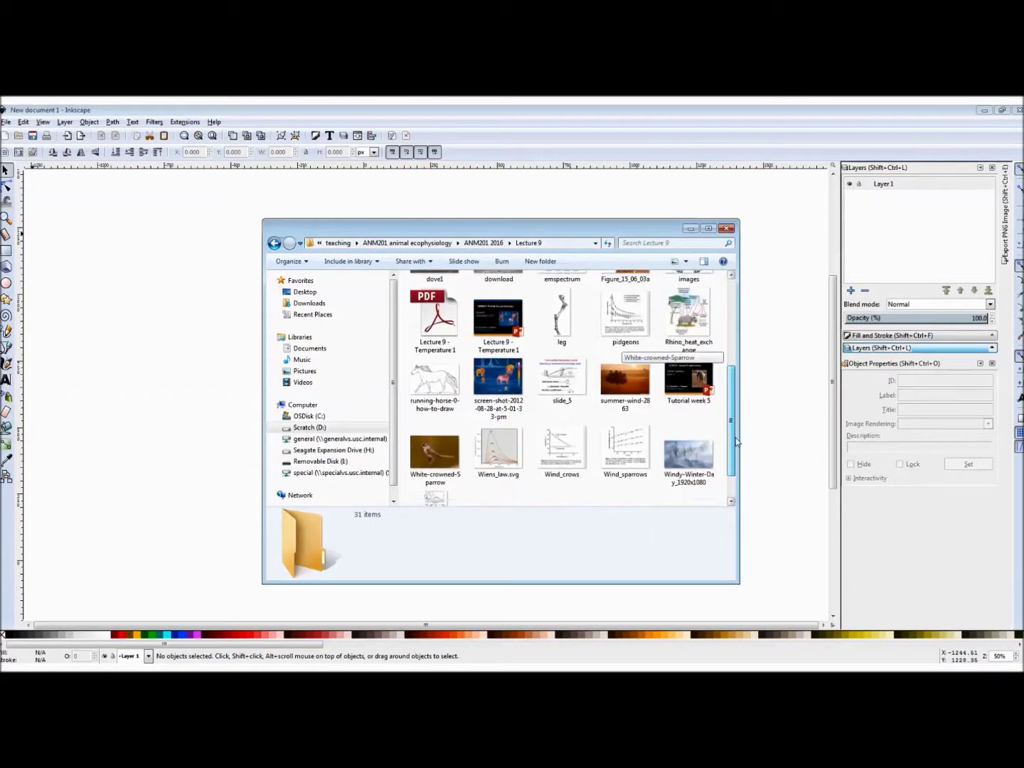
mouse_move(733, 439)
mouse_down()
mouse_move(731, 360)
mouse_move(731, 430)
mouse_move(726, 416)
mouse_up()
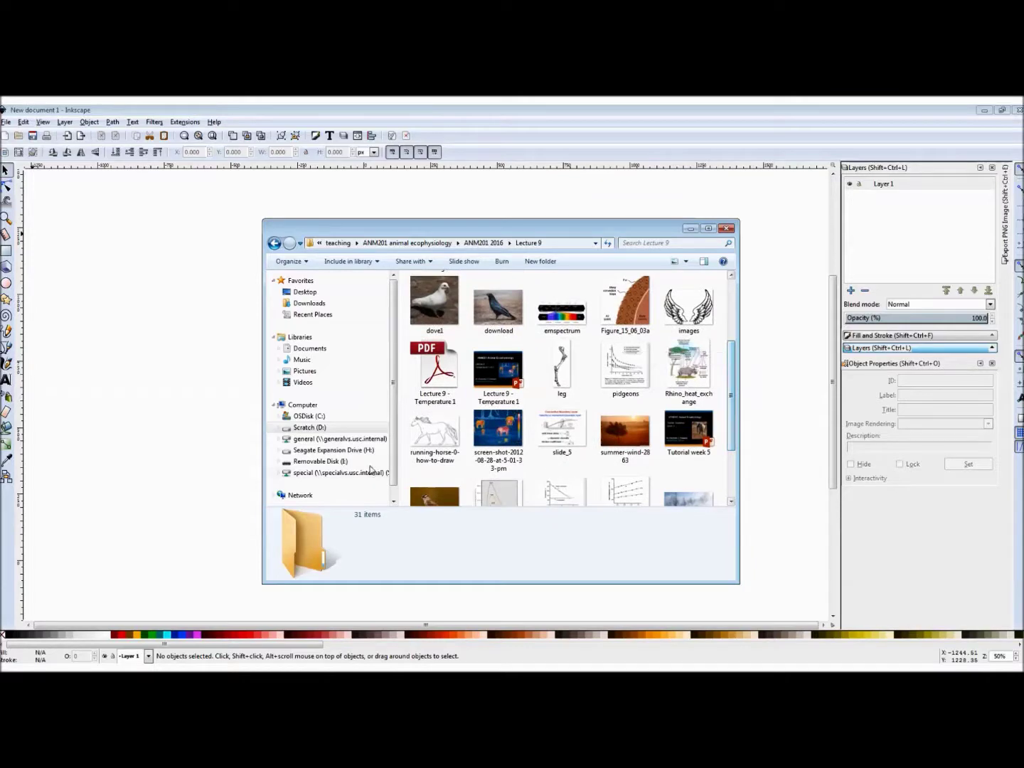
drag(467, 231, 702, 204)
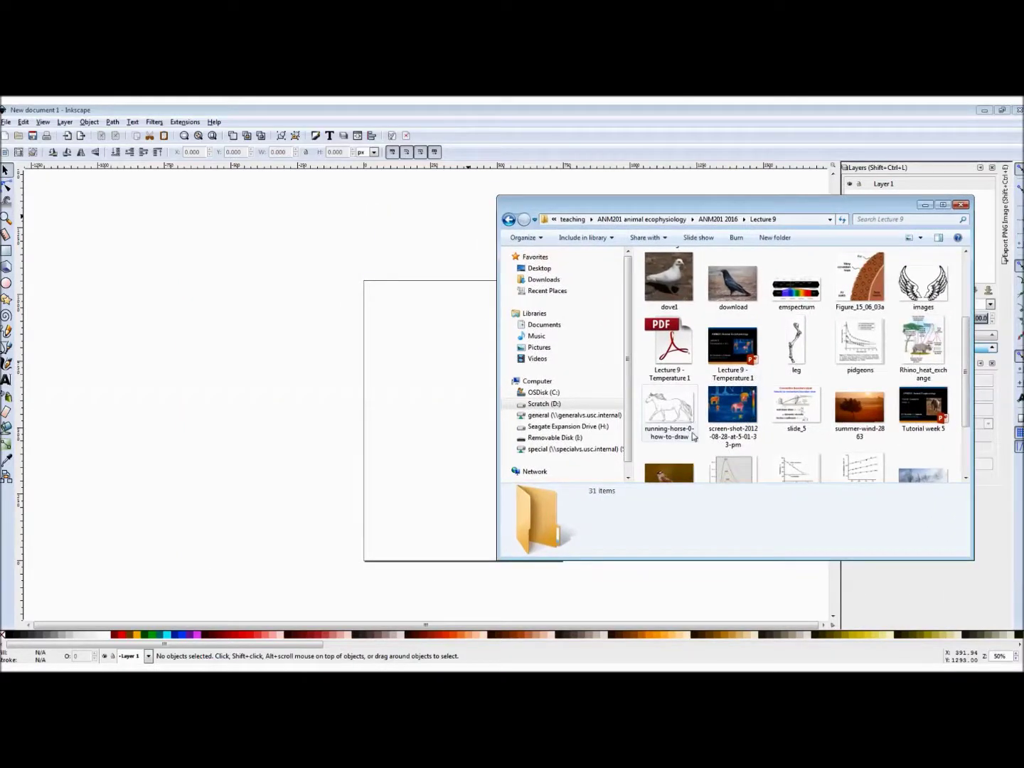
click(667, 421)
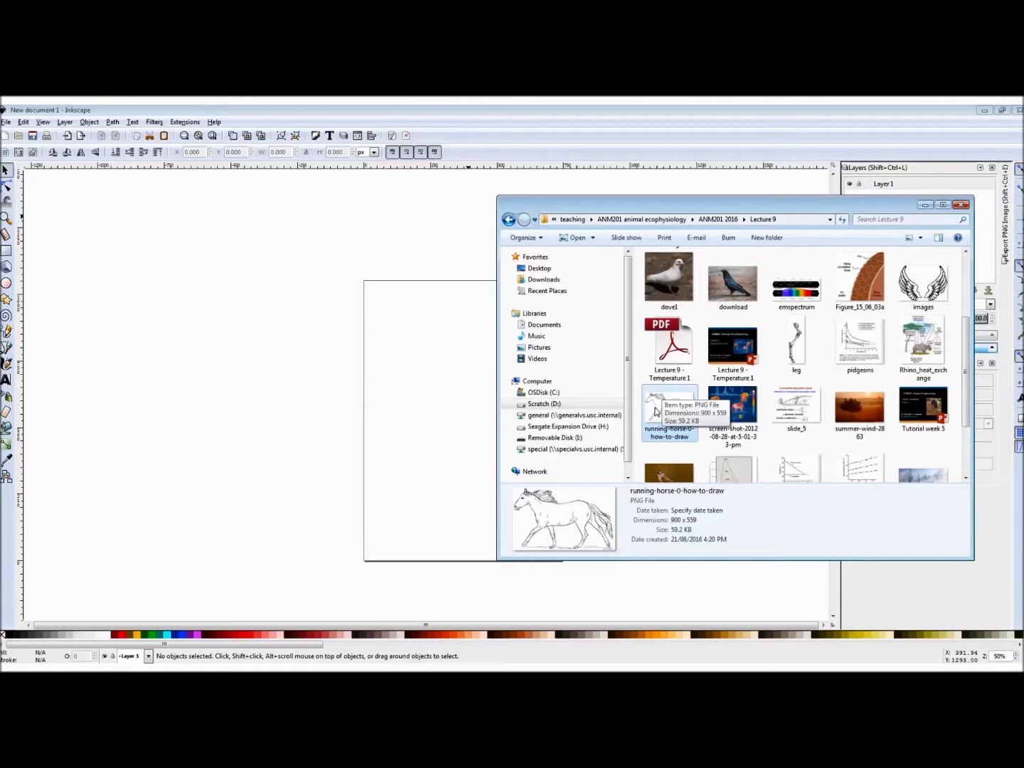
drag(656, 412, 452, 401)
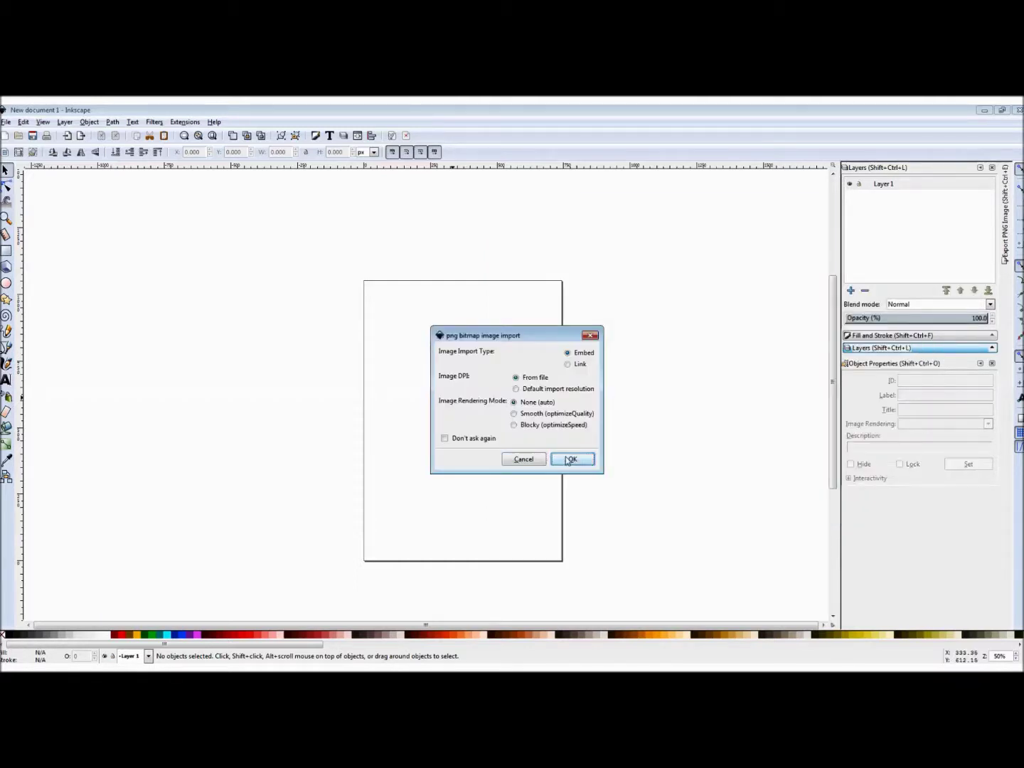
Step: Embed the imported horse PNG, move it up onto the page, and close the Explorer window
click(569, 459)
drag(530, 458, 458, 387)
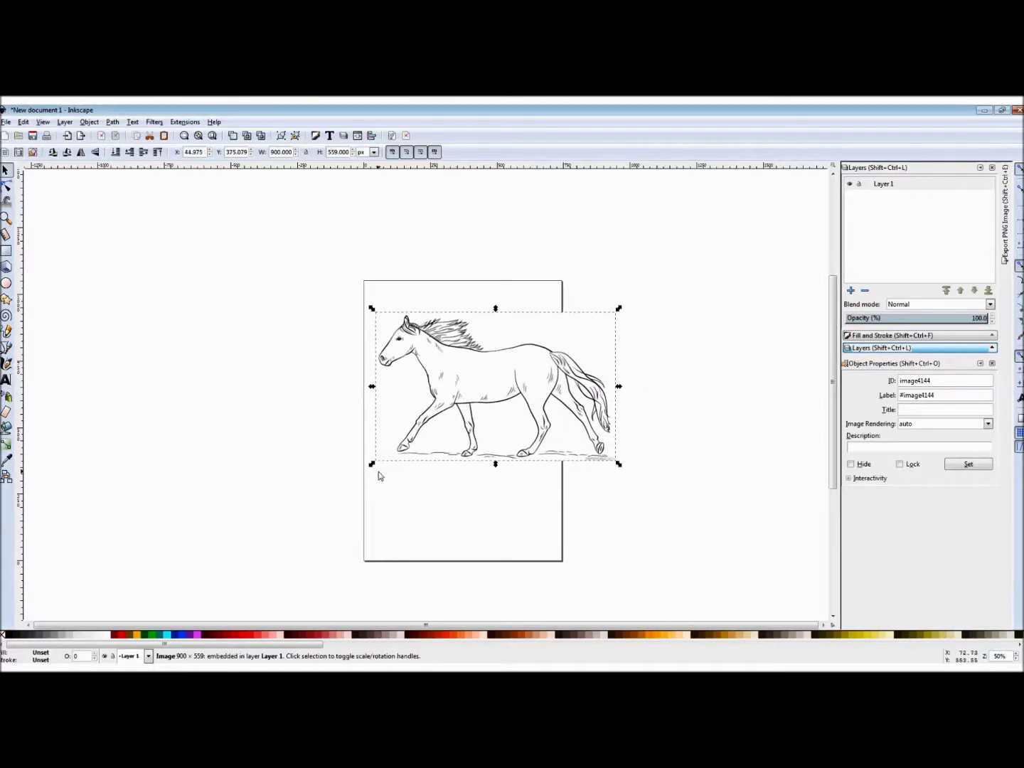
key(alt+Tab)
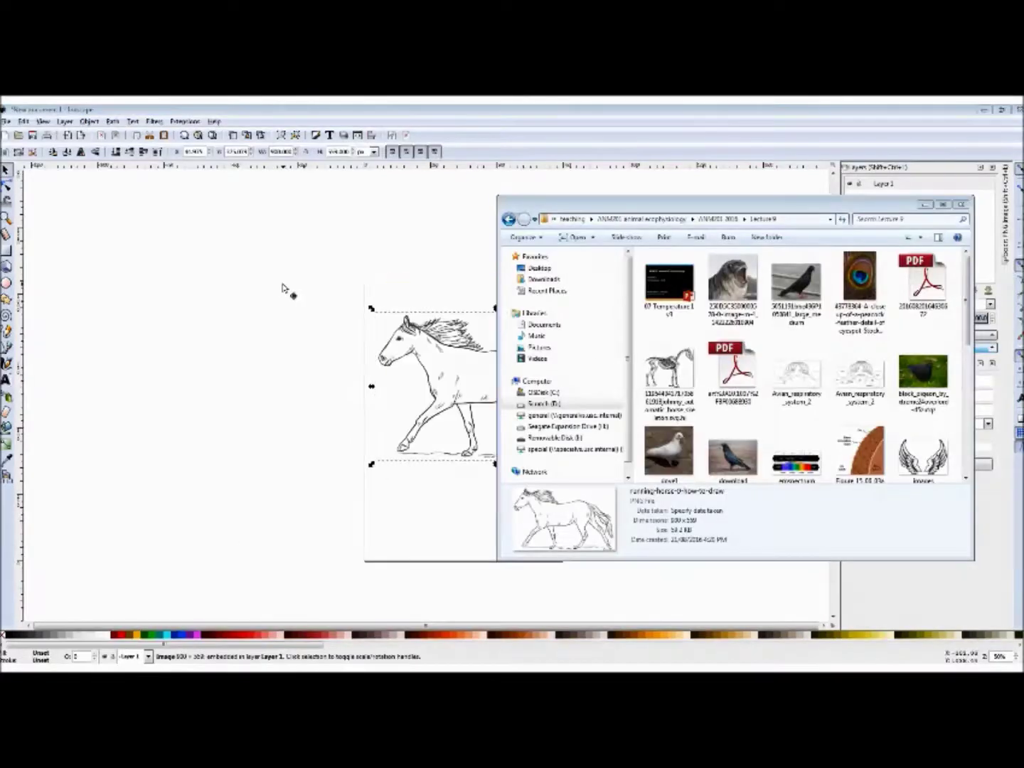
click(921, 203)
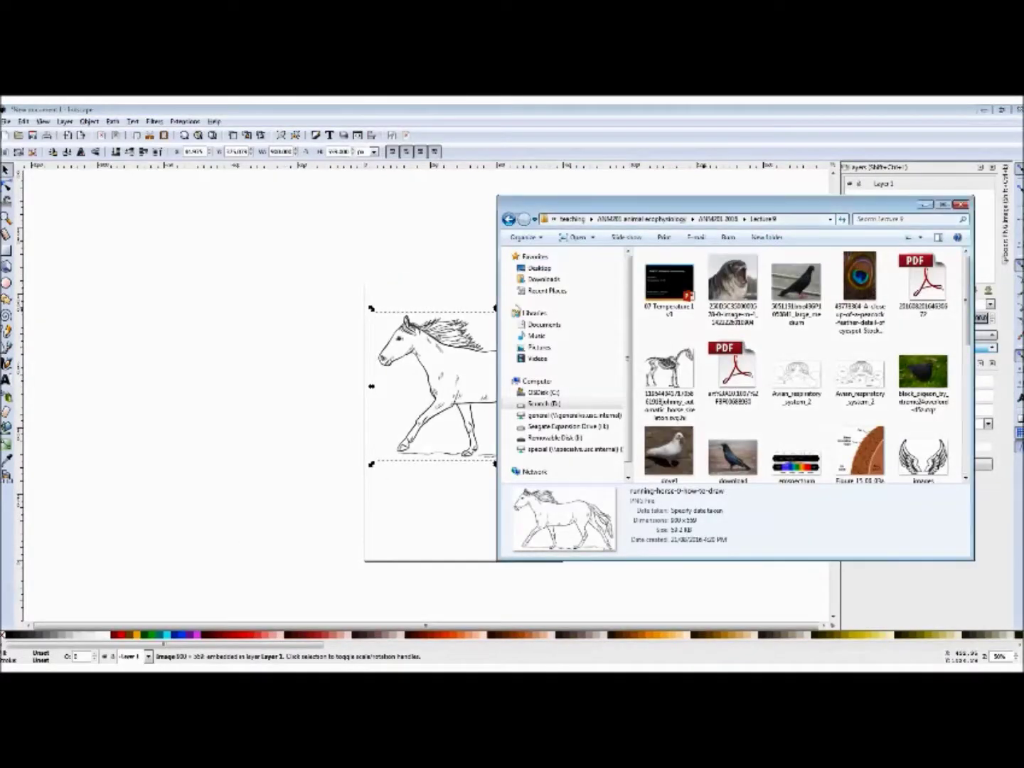
click(962, 205)
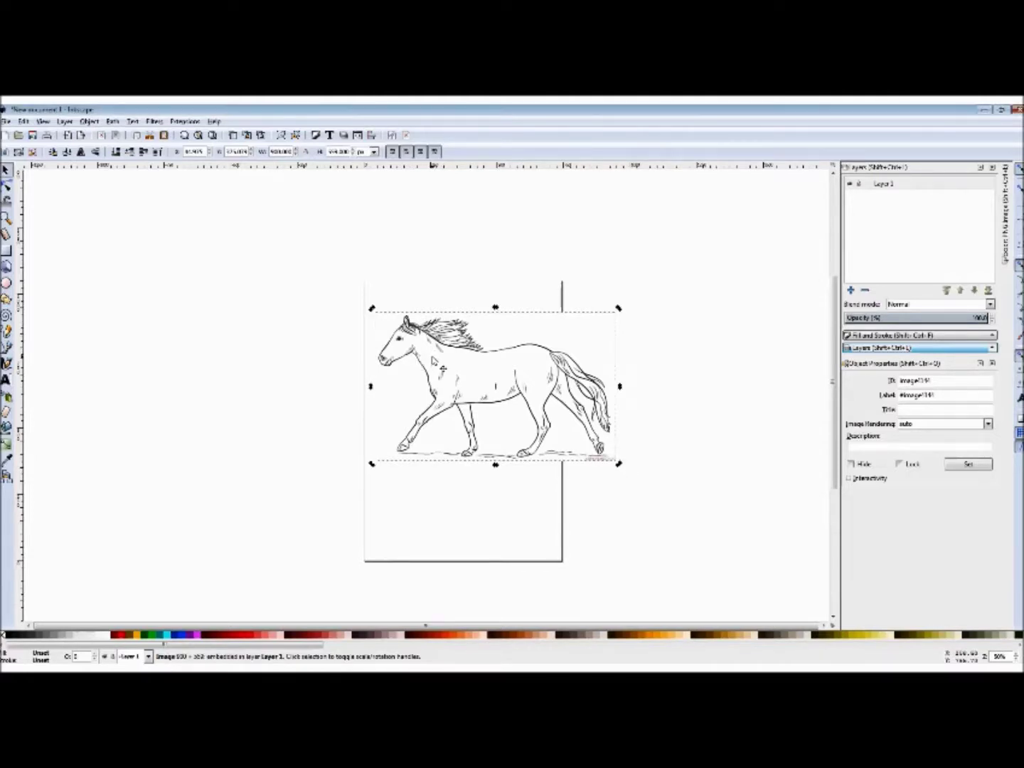
ctrl+scroll(441, 360, up, 10)
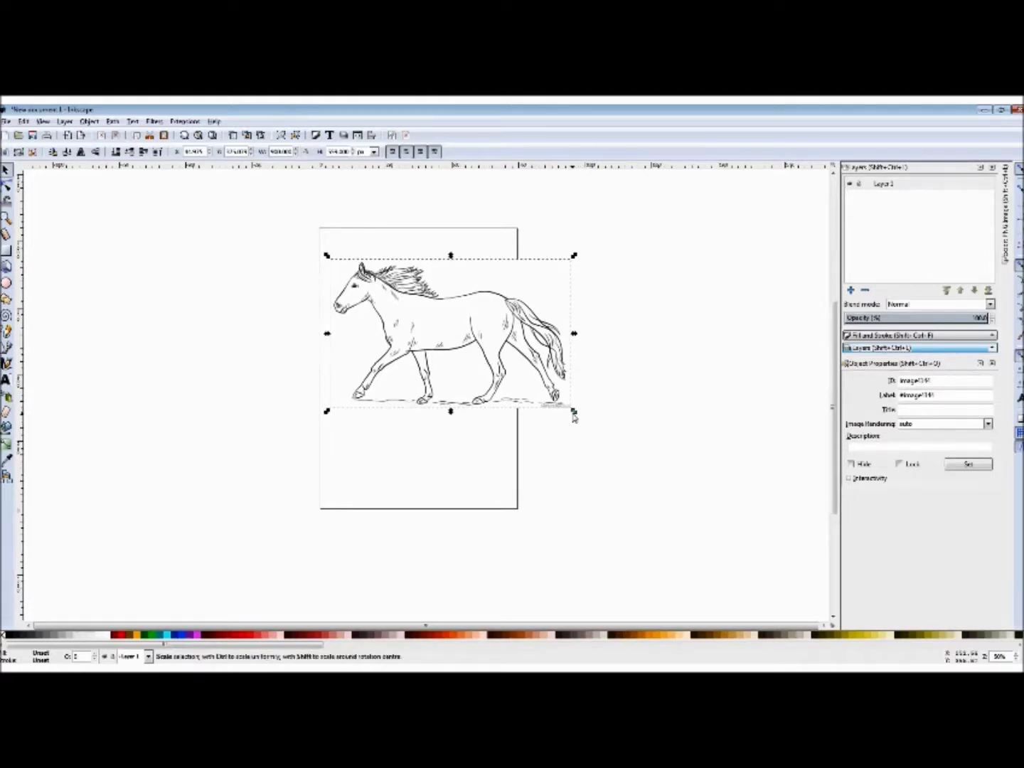
Step: Scale the horse image down and shift it slightly into the top half of the page
drag(576, 416, 503, 383)
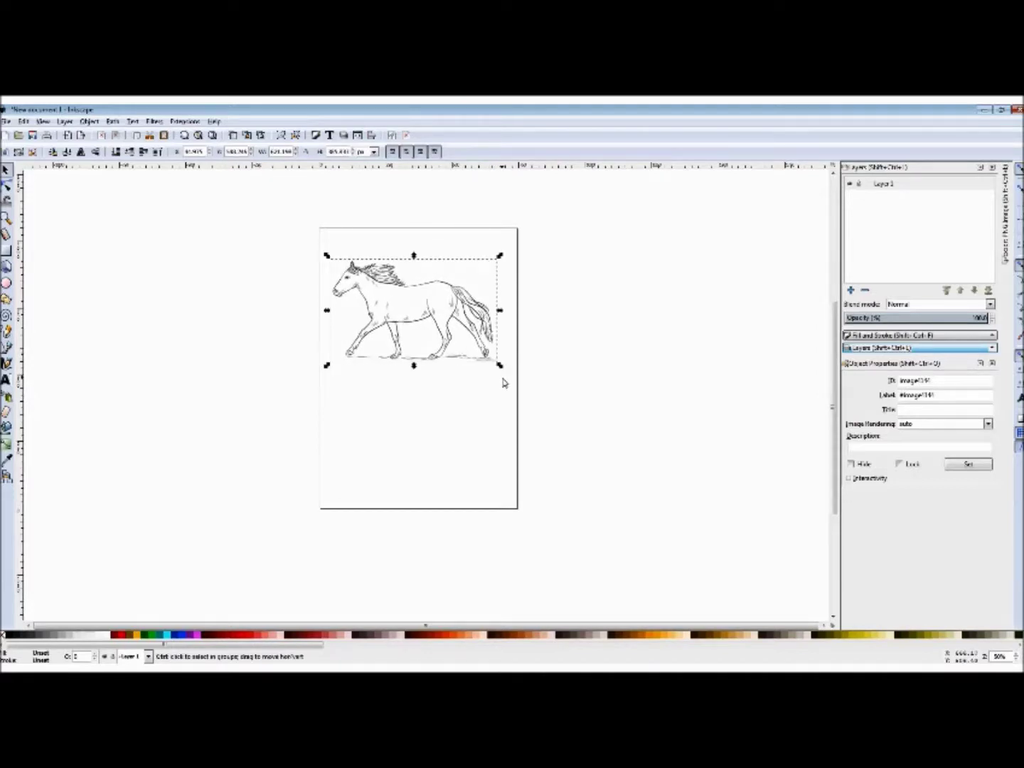
click(451, 384)
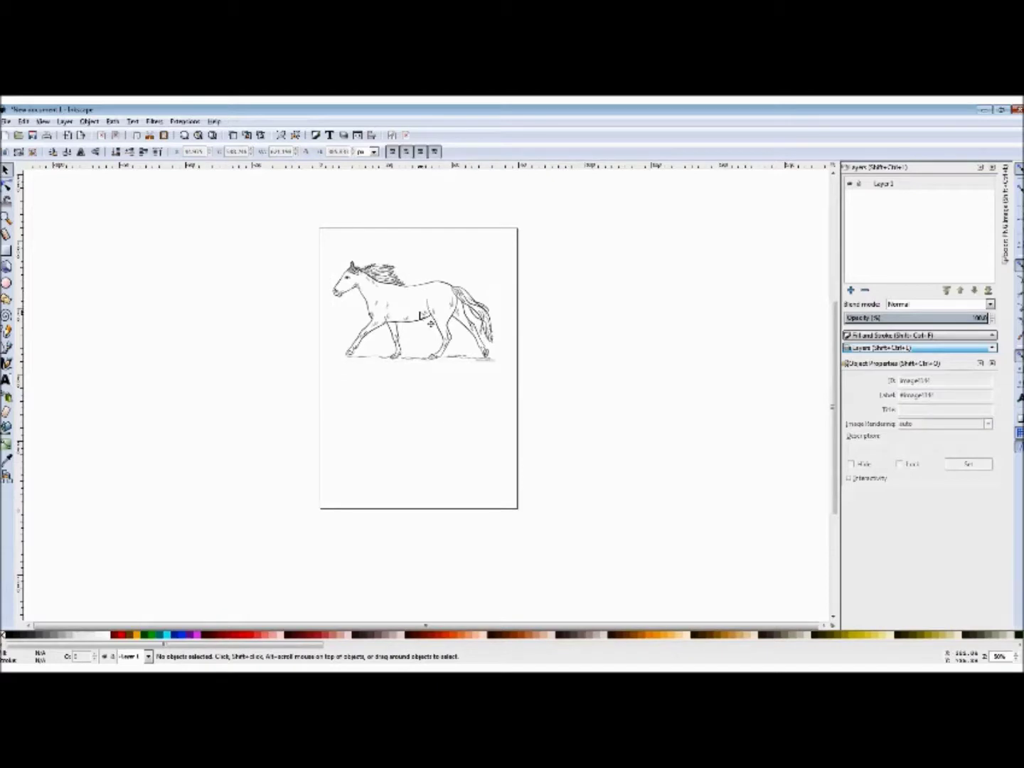
click(420, 314)
drag(410, 311, 418, 320)
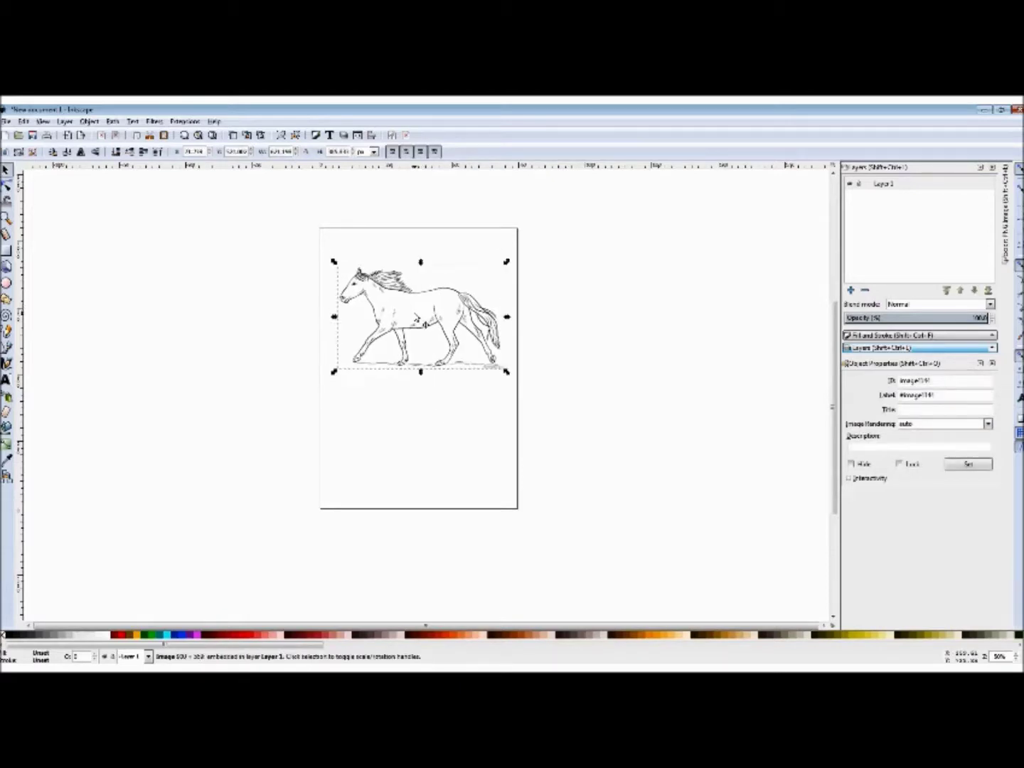
click(426, 422)
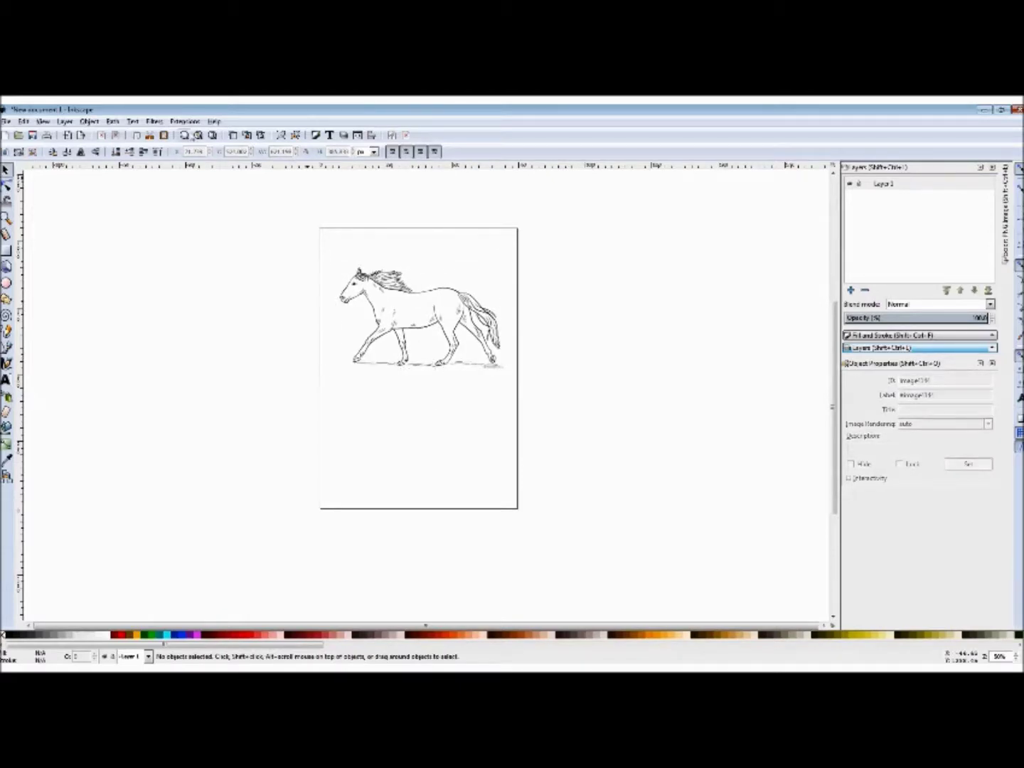
Step: Trace the horse bitmap using Path > Trace Bitmap with Live Preview enabled, then deselect
click(113, 122)
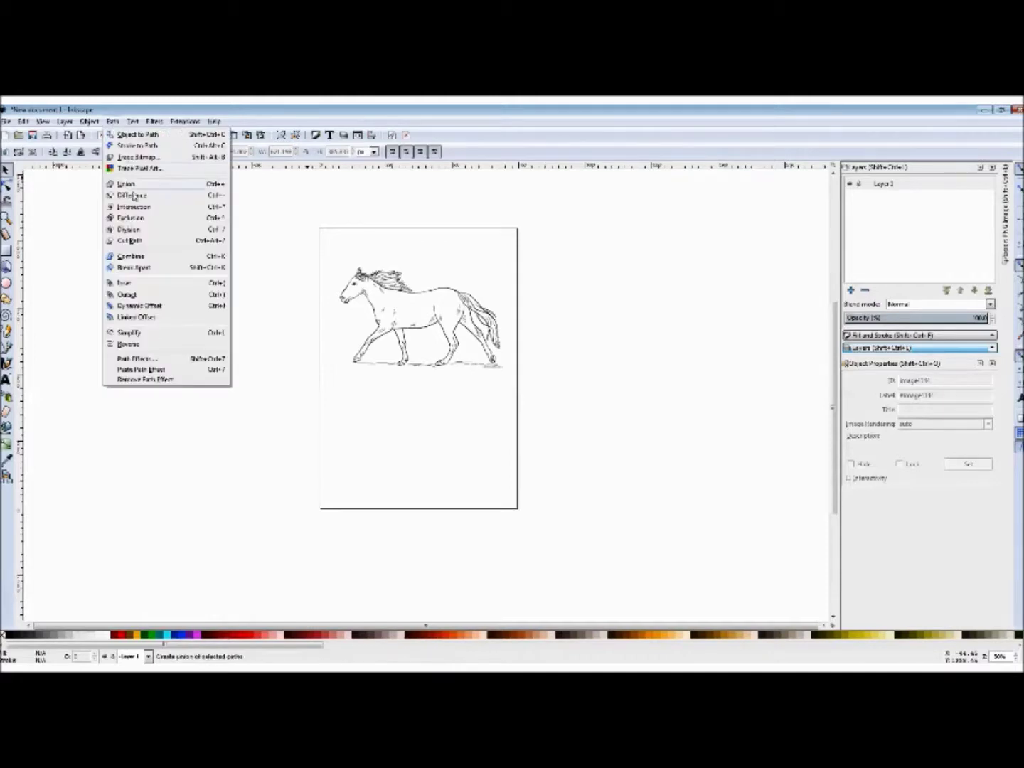
click(138, 156)
mouse_move(611, 160)
mouse_down()
mouse_move(680, 321)
mouse_move(645, 281)
mouse_up()
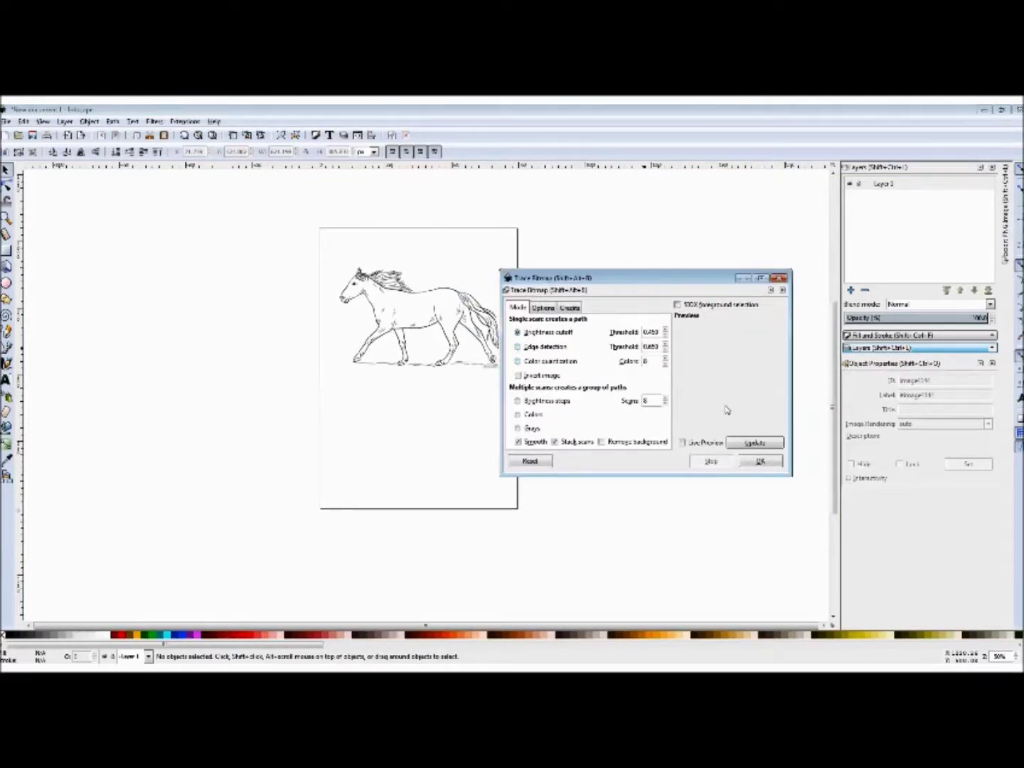
click(684, 443)
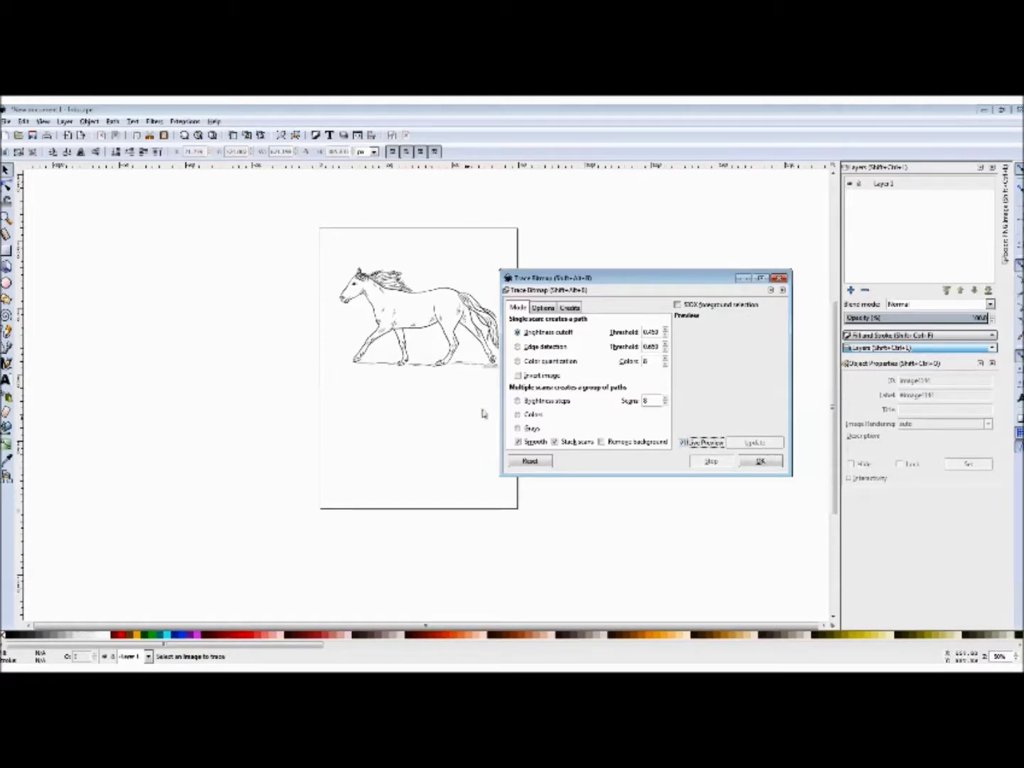
drag(637, 284, 617, 296)
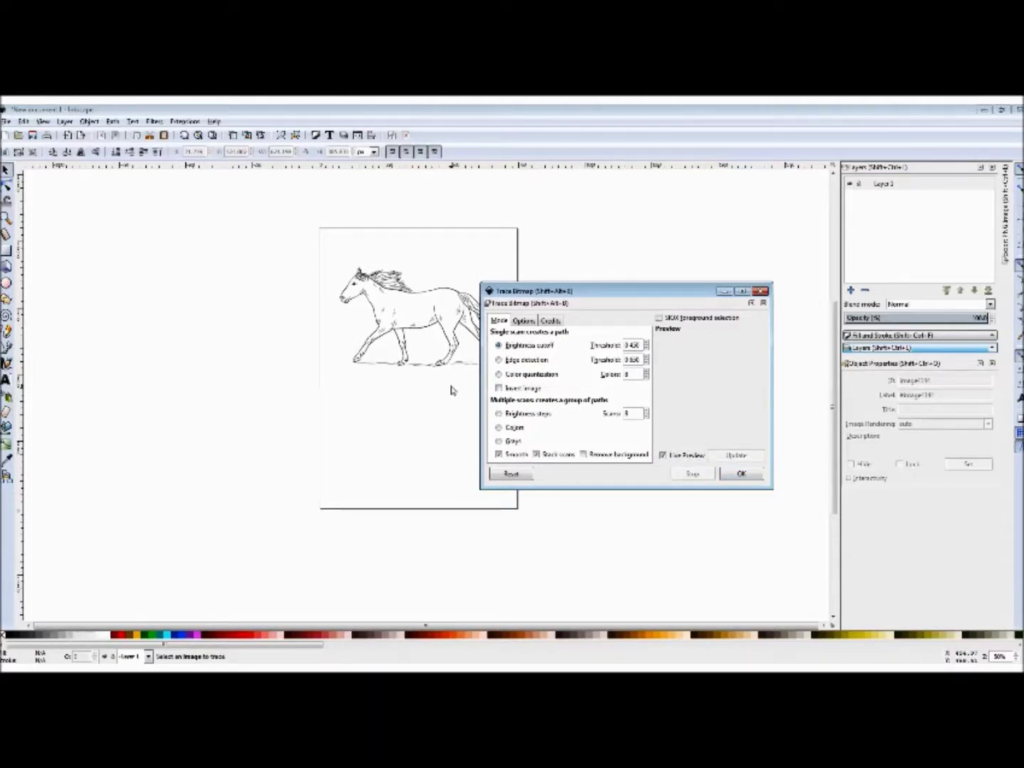
click(448, 410)
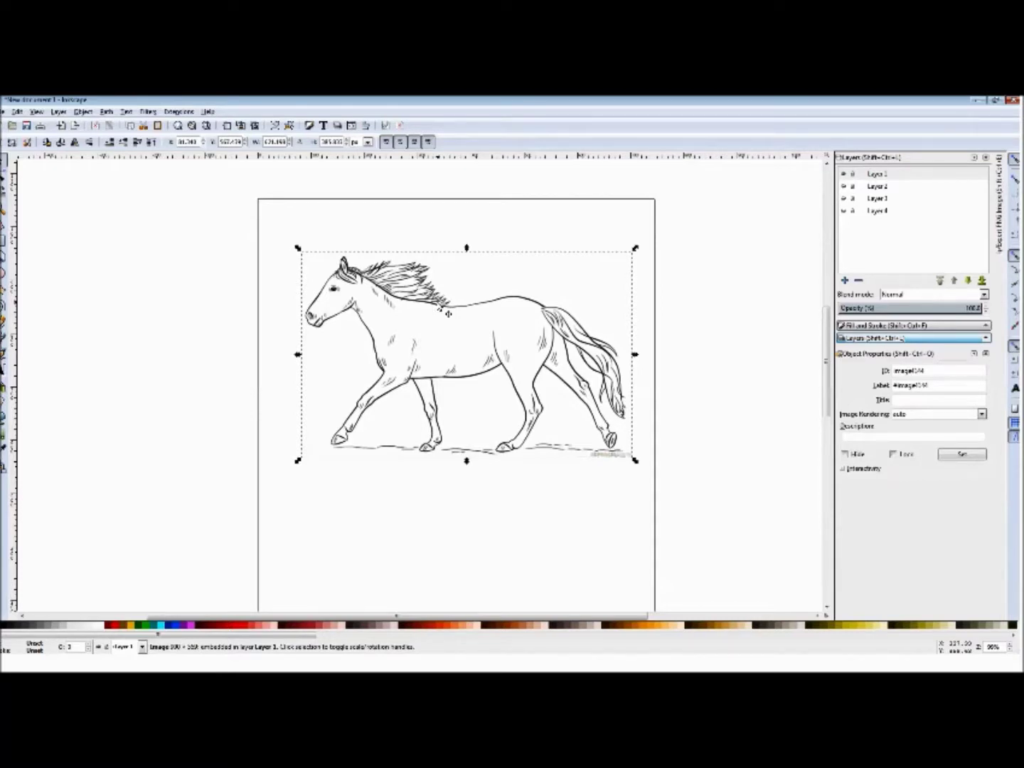
Step: Unhide the traced horse's layer and zoom in to compare it with the original bitmap
mouse_move(426, 308)
mouse_down()
mouse_move(420, 317)
mouse_move(418, 296)
mouse_move(417, 305)
mouse_up()
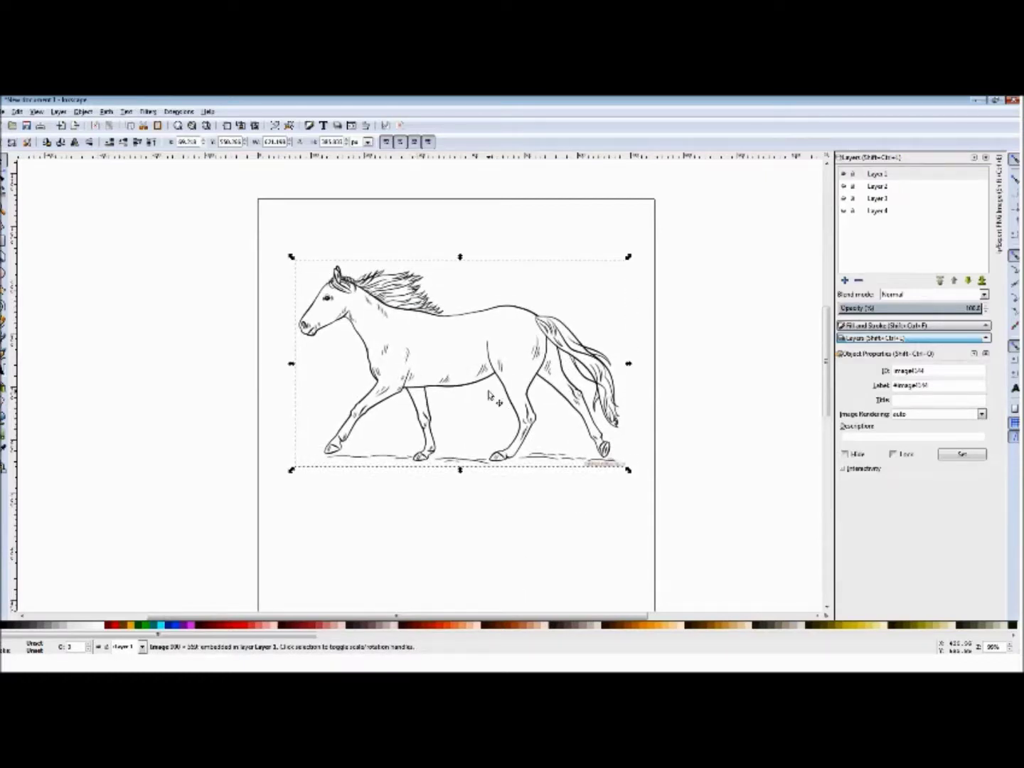
click(844, 186)
scroll(529, 448, down, 1)
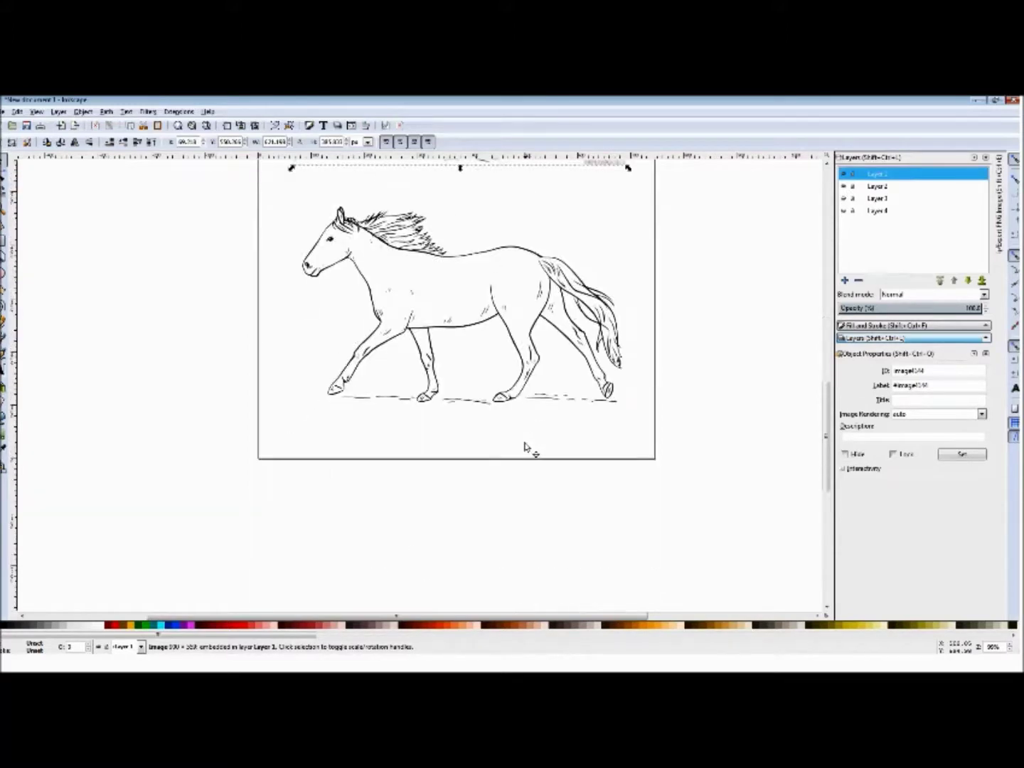
scroll(420, 276, up, 5)
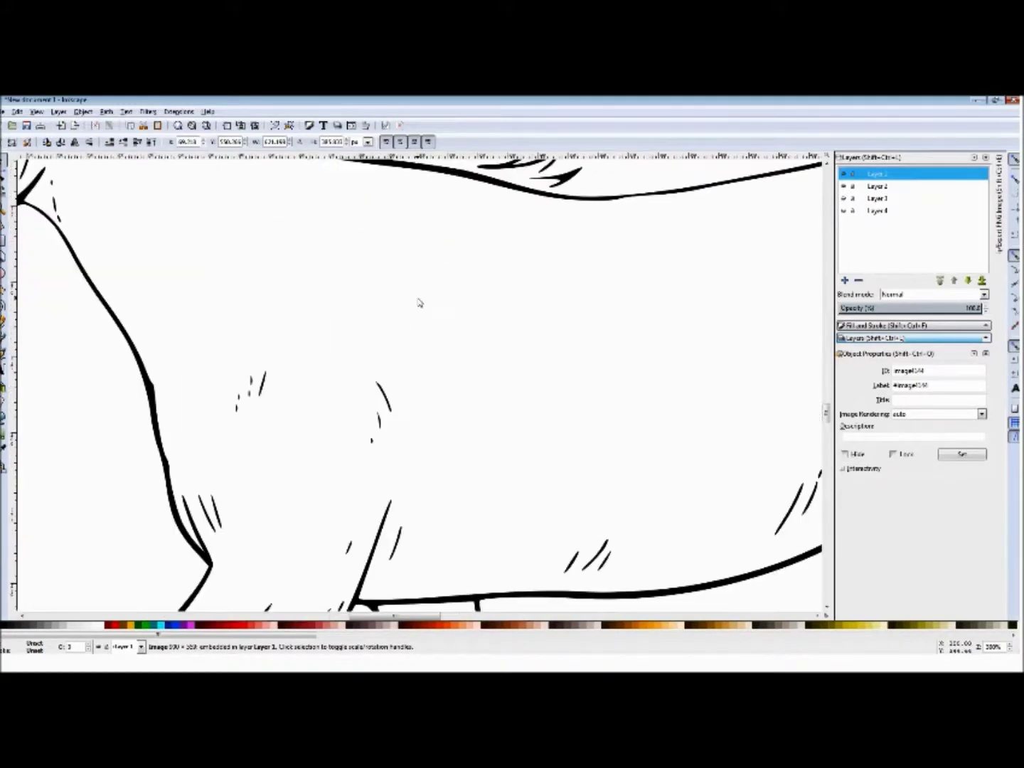
scroll(498, 207, down, 8)
scroll(424, 345, up, 7)
scroll(425, 378, down, 12)
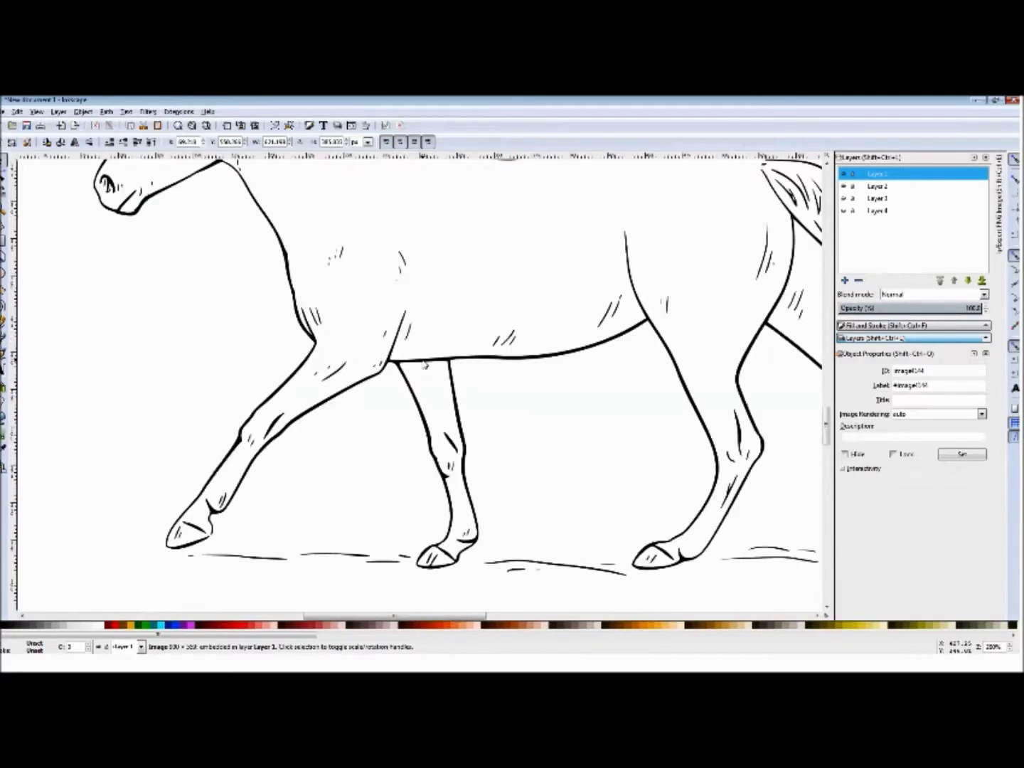
scroll(435, 211, up, 5)
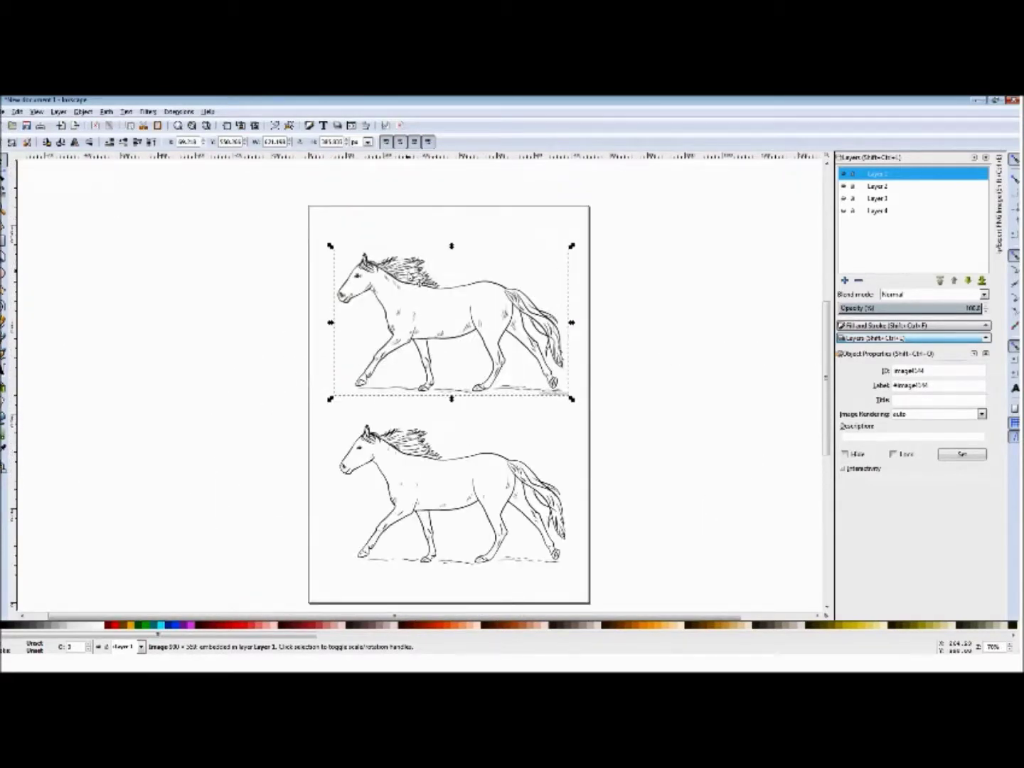
scroll(416, 329, up, 8)
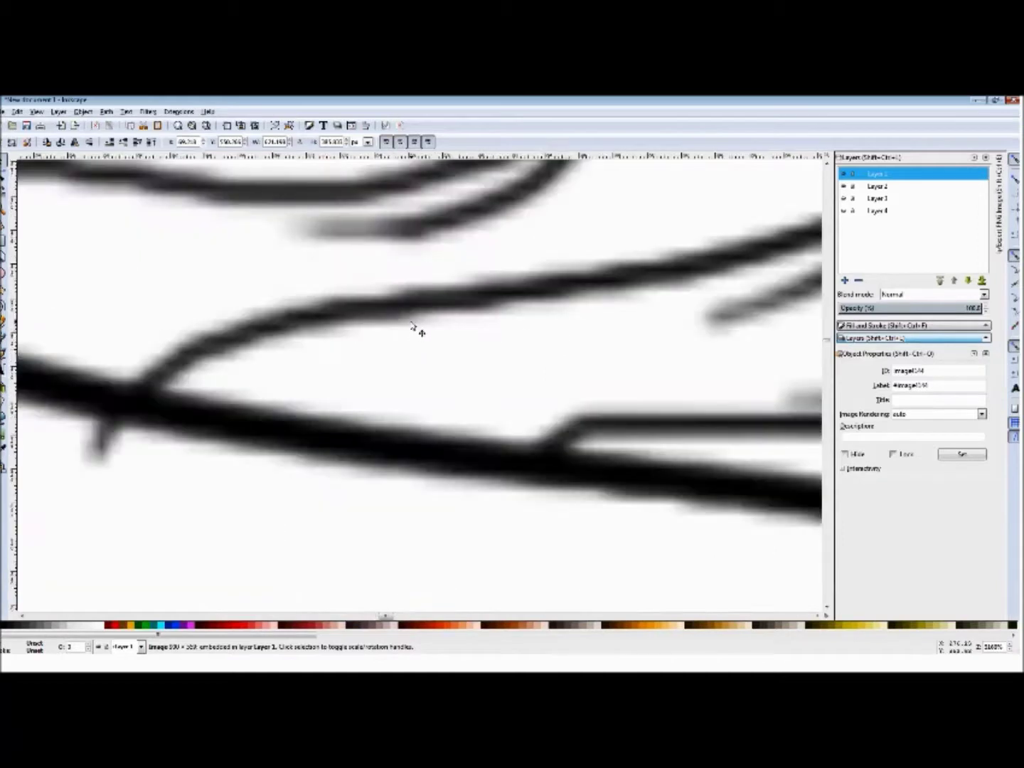
scroll(413, 324, down, 7)
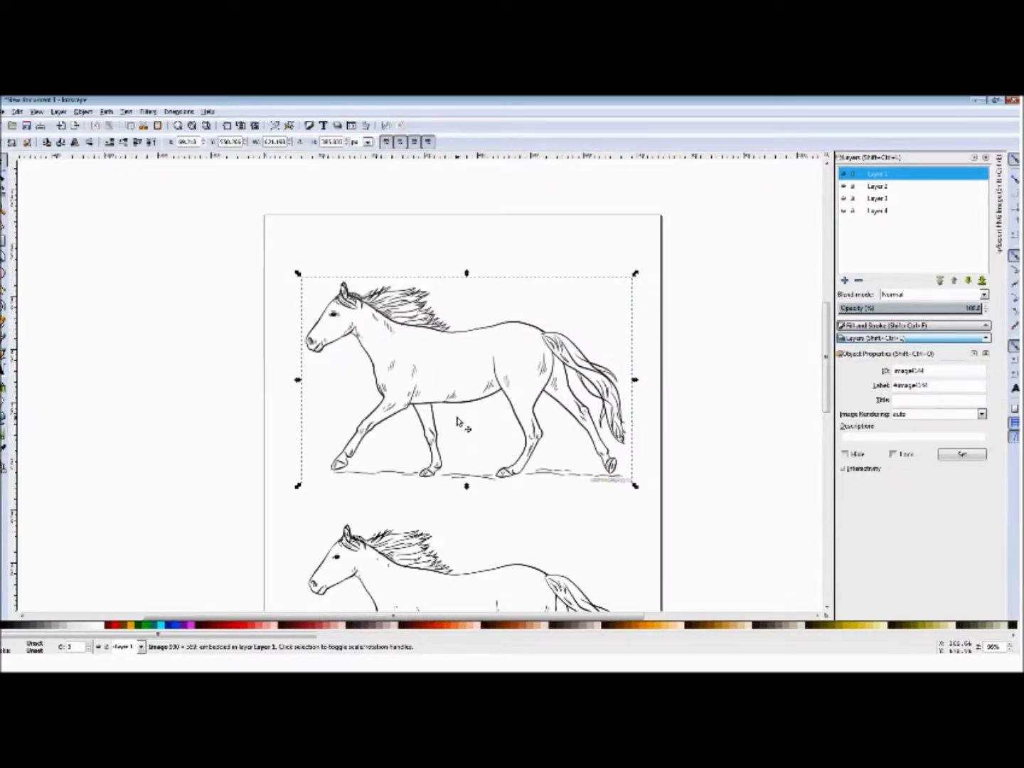
Step: Delete the original horse bitmap and select the traced horse path
key(Delete)
scroll(458, 424, down, 6)
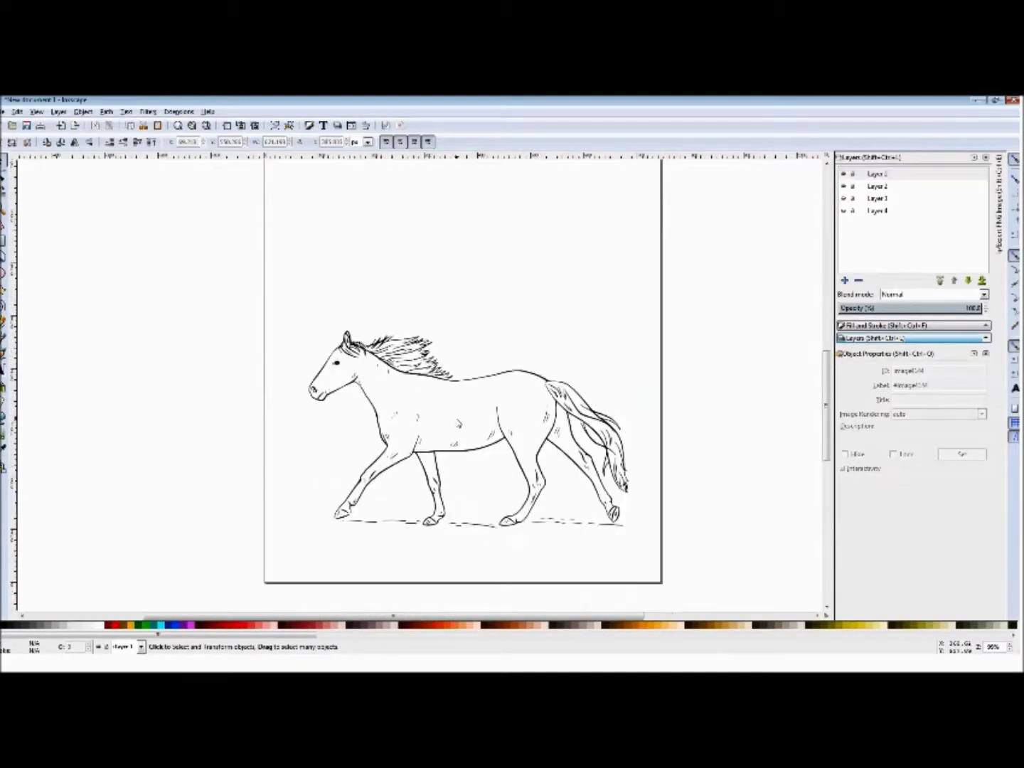
click(414, 440)
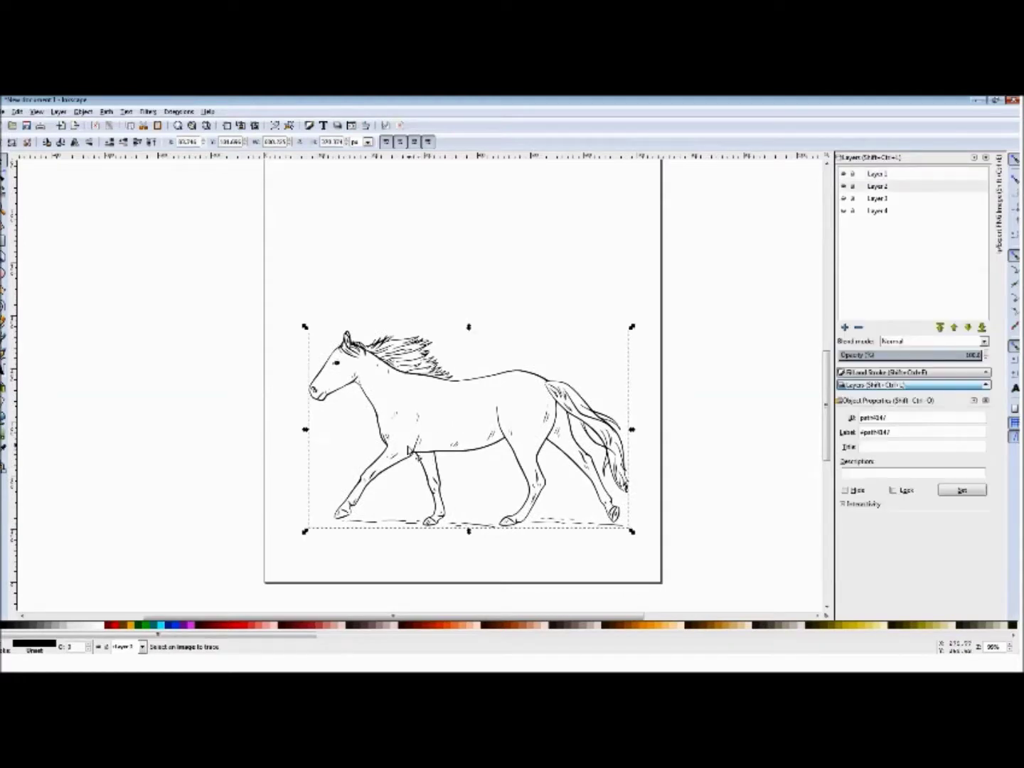
scroll(414, 377, up, 6)
scroll(414, 377, down, 8)
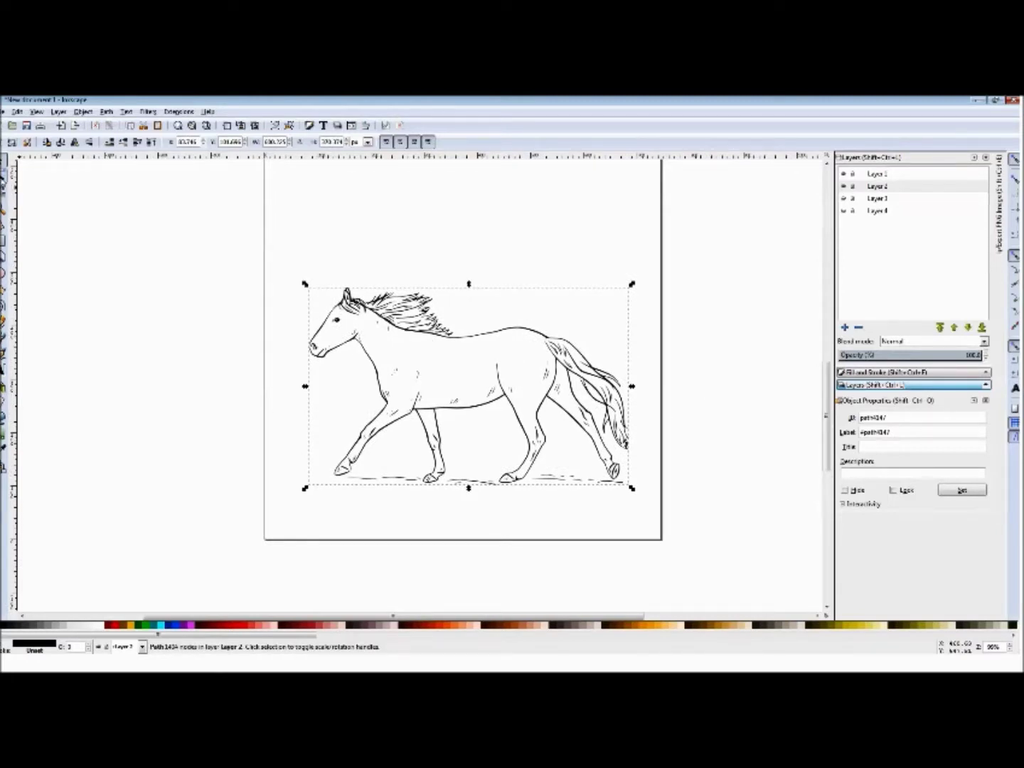
click(4, 175)
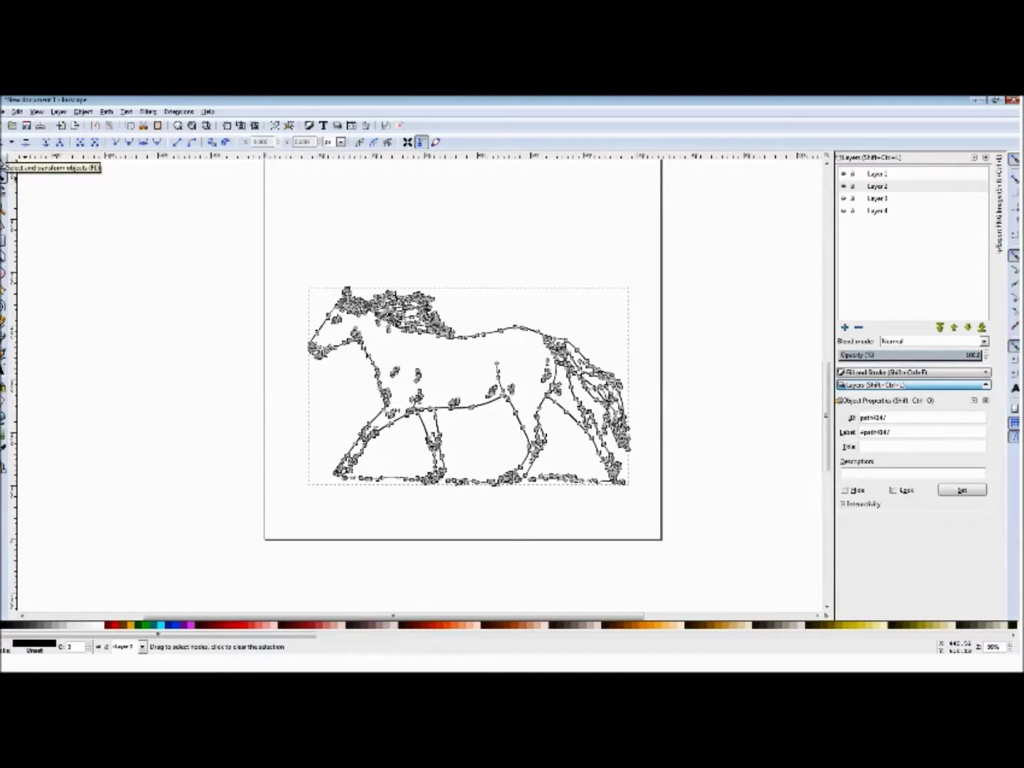
click(4, 163)
click(548, 520)
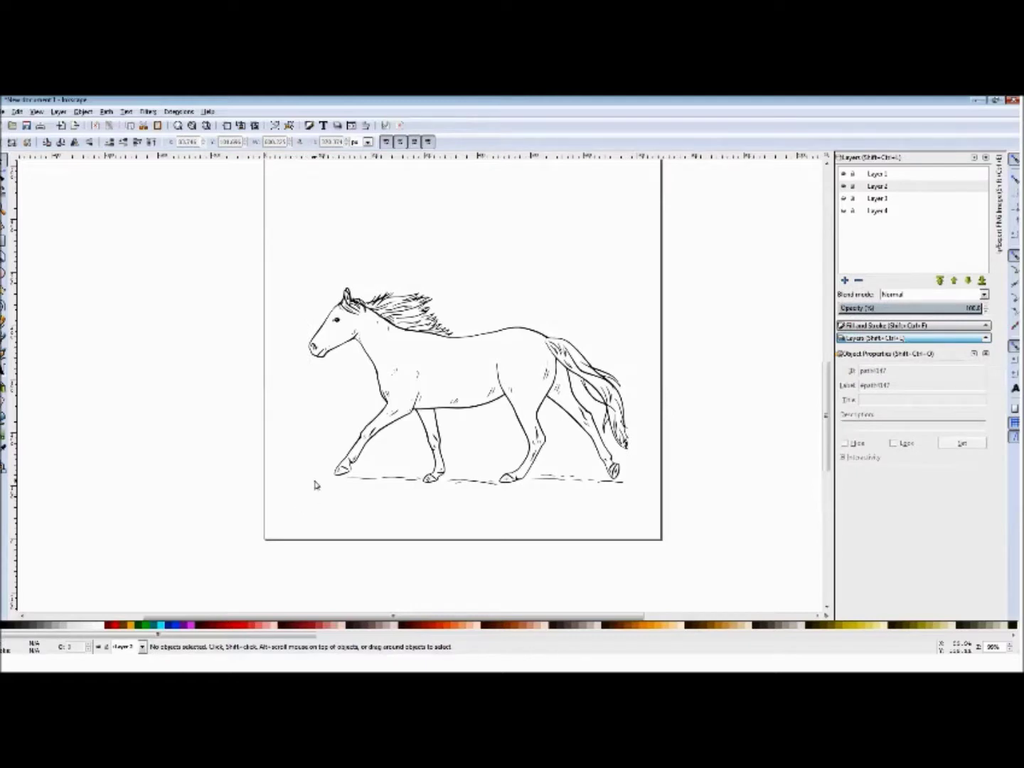
scroll(409, 490, up, 1)
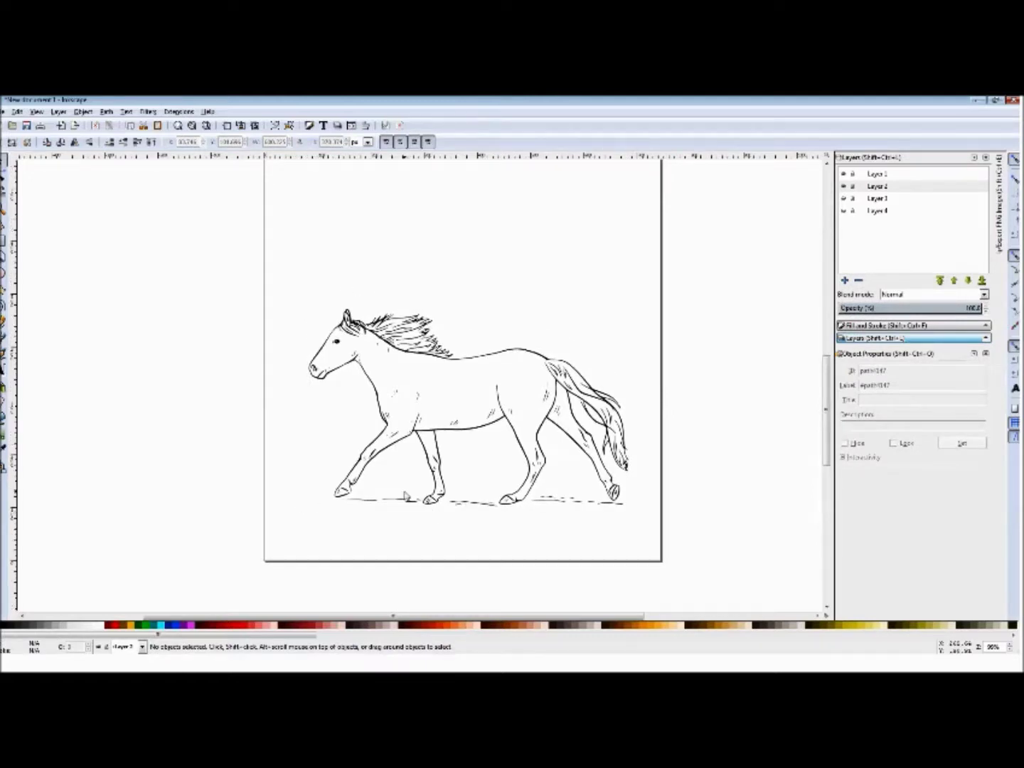
ctrl+scroll(387, 467, up, 4)
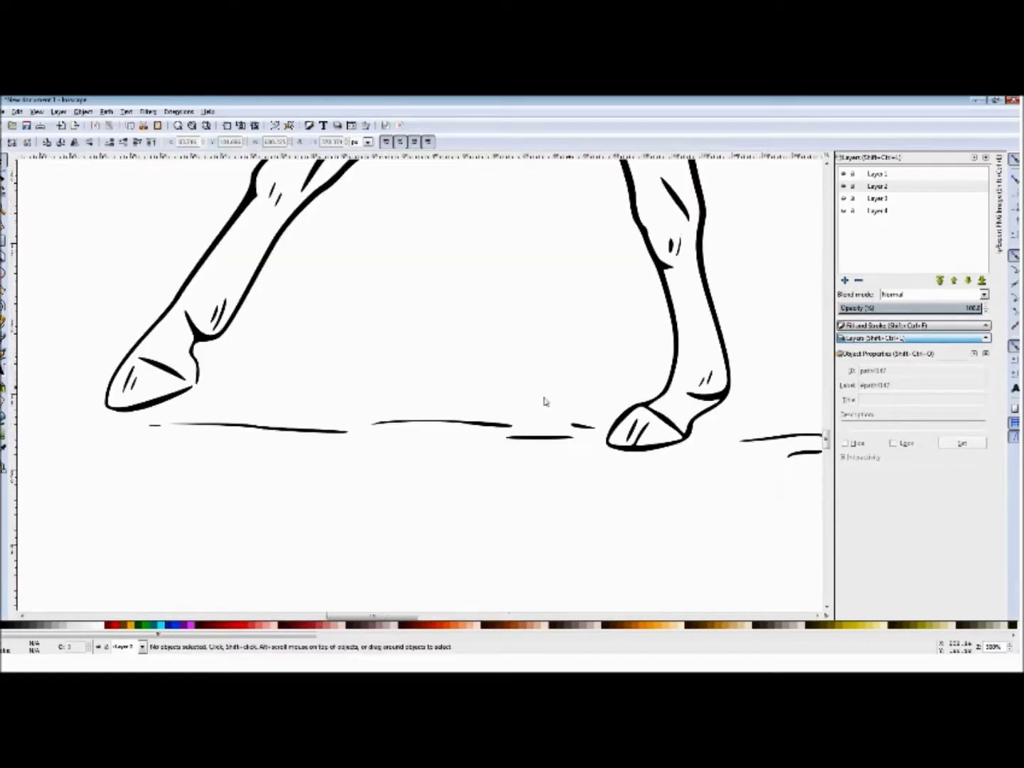
ctrl+scroll(451, 463, down, 3)
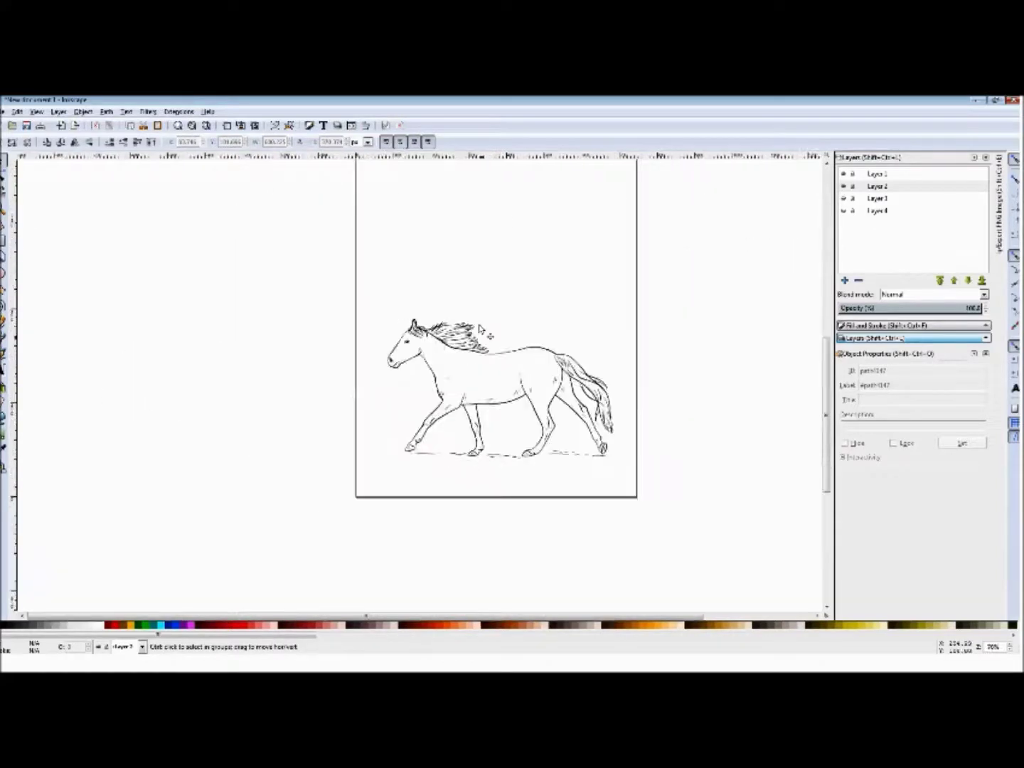
scroll(465, 406, up, 2)
ctrl+scroll(445, 453, up, 6)
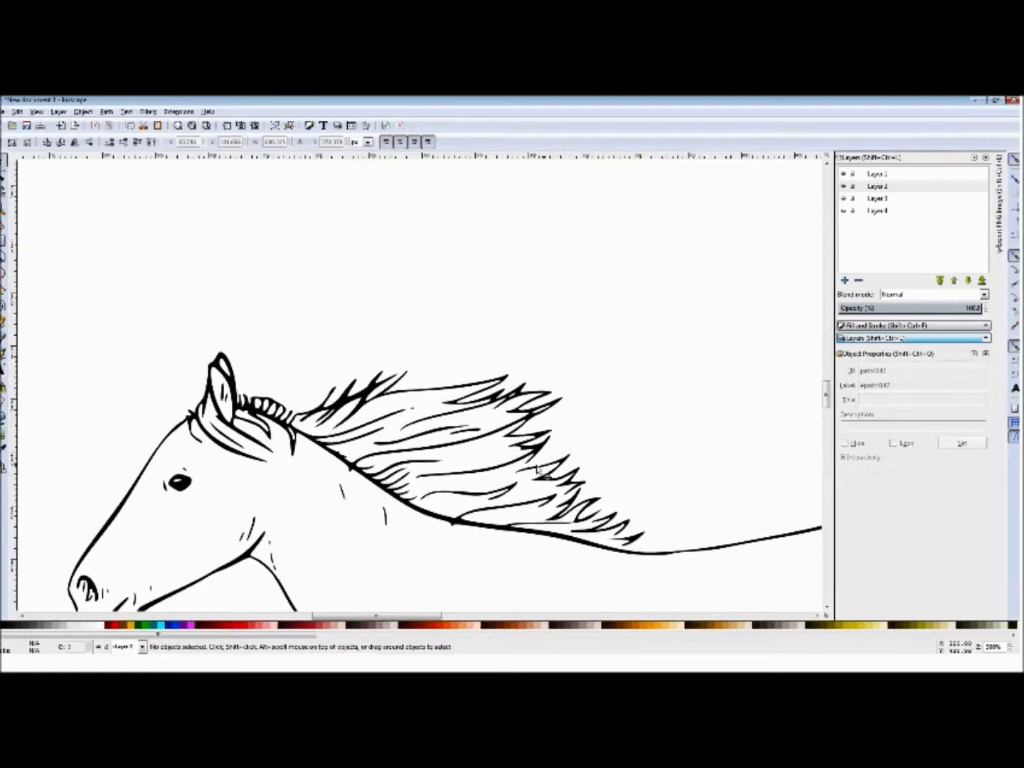
ctrl+scroll(570, 512, down, 10)
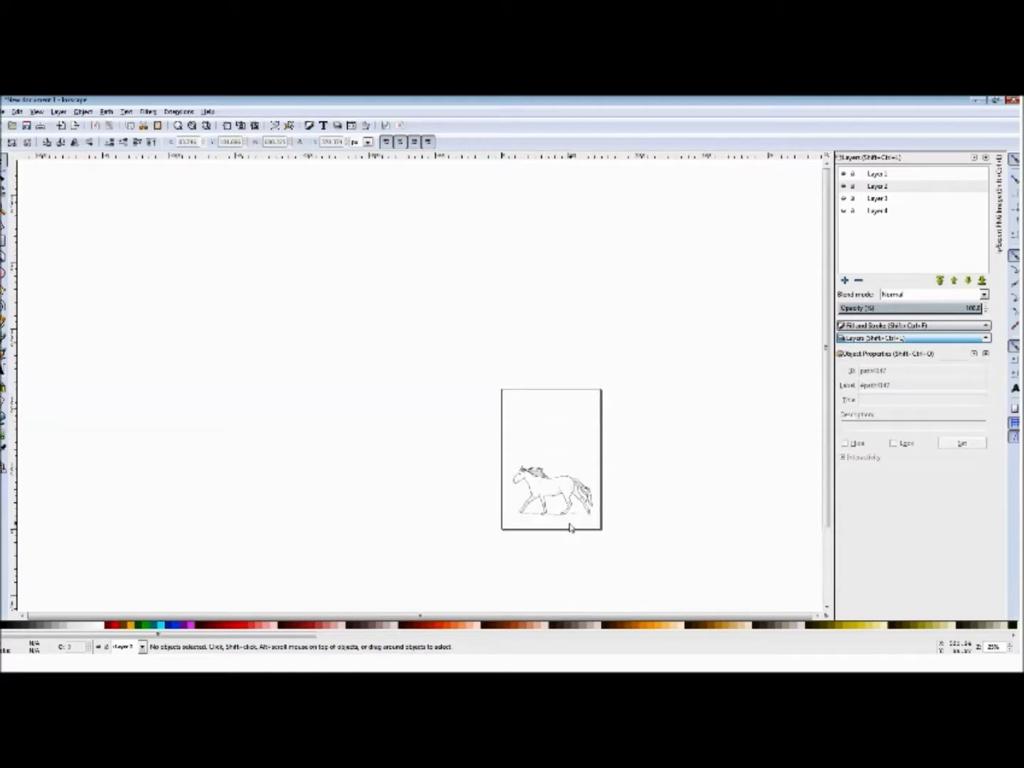
scroll(565, 470, down, 3)
ctrl+scroll(558, 419, up, 6)
ctrl+scroll(286, 441, up, 3)
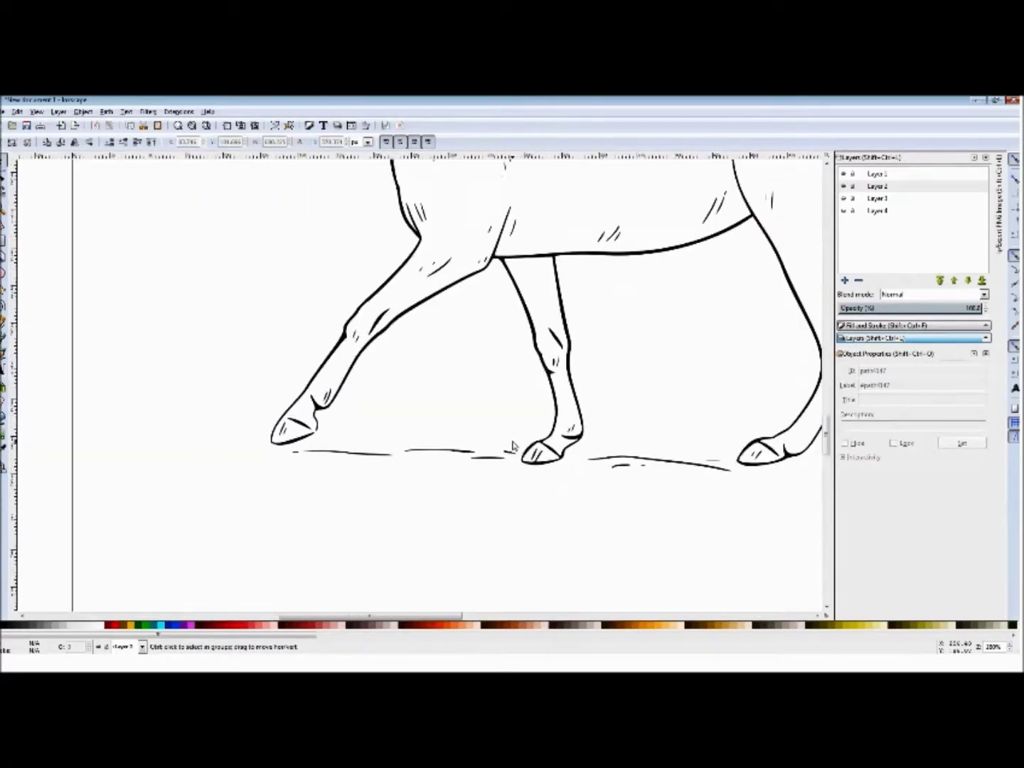
Step: With the cut-mode Eraser, remove the ground lines between the front hooves and under the right hooves
click(12, 408)
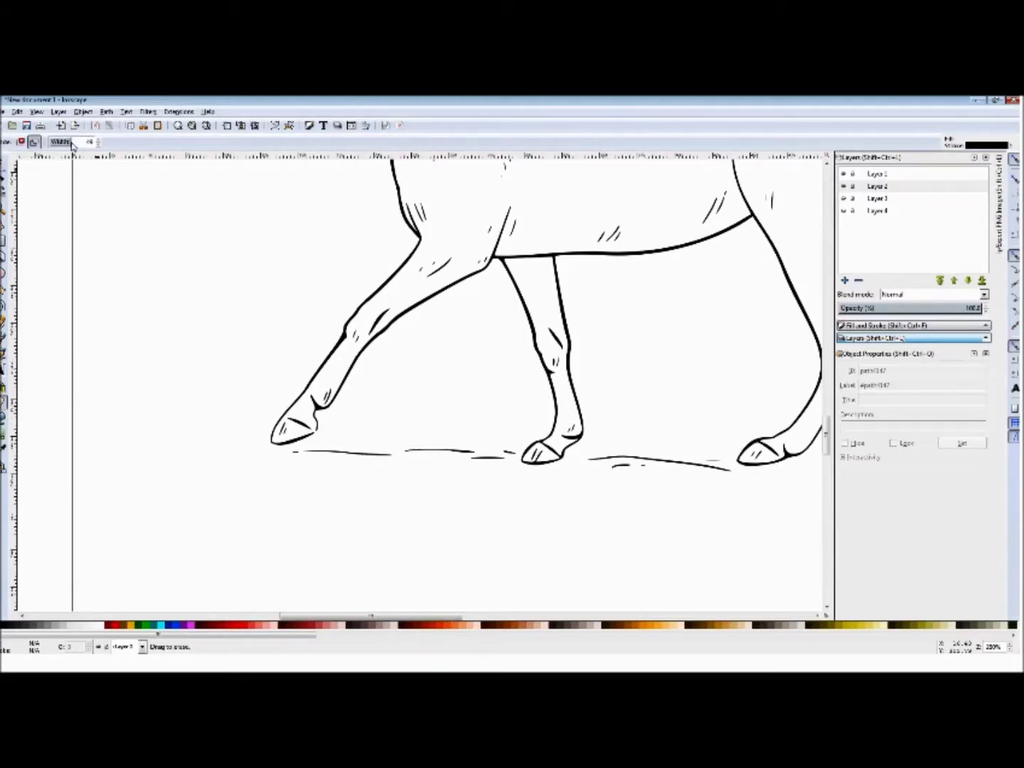
click(34, 144)
mouse_move(416, 453)
mouse_down()
mouse_move(381, 456)
mouse_move(484, 463)
mouse_move(511, 453)
mouse_move(315, 463)
mouse_up()
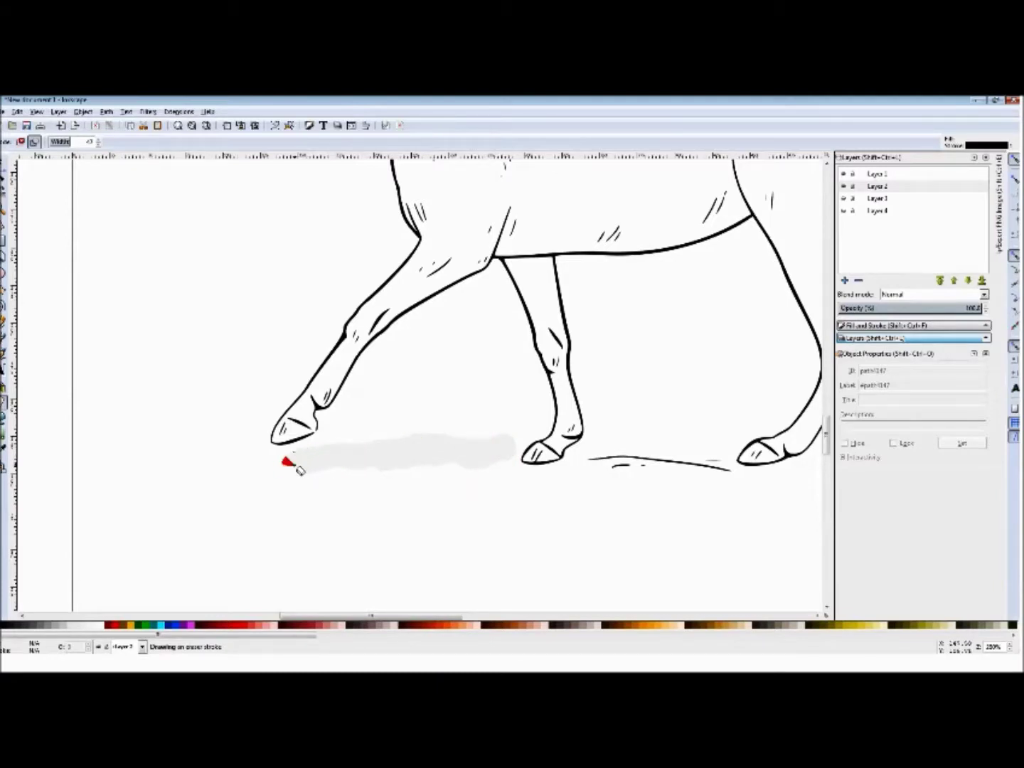
drag(299, 470, 294, 455)
scroll(391, 476, down, 1)
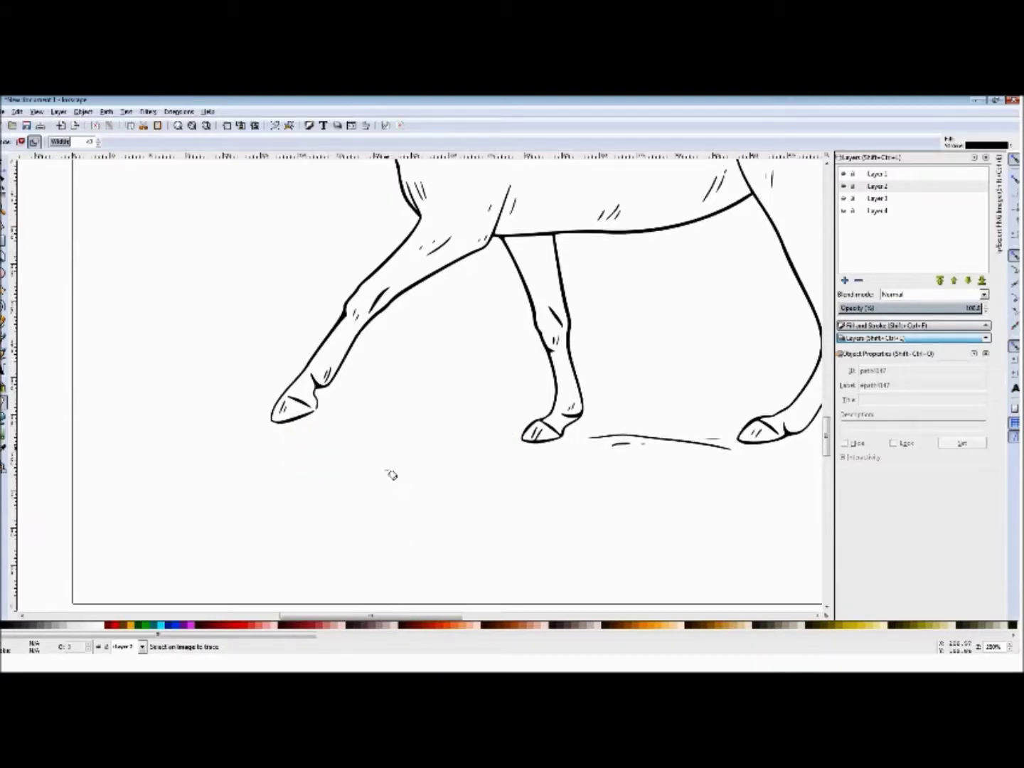
scroll(391, 475, down, 2)
mouse_move(579, 402)
mouse_down()
mouse_move(655, 399)
mouse_move(726, 411)
mouse_up()
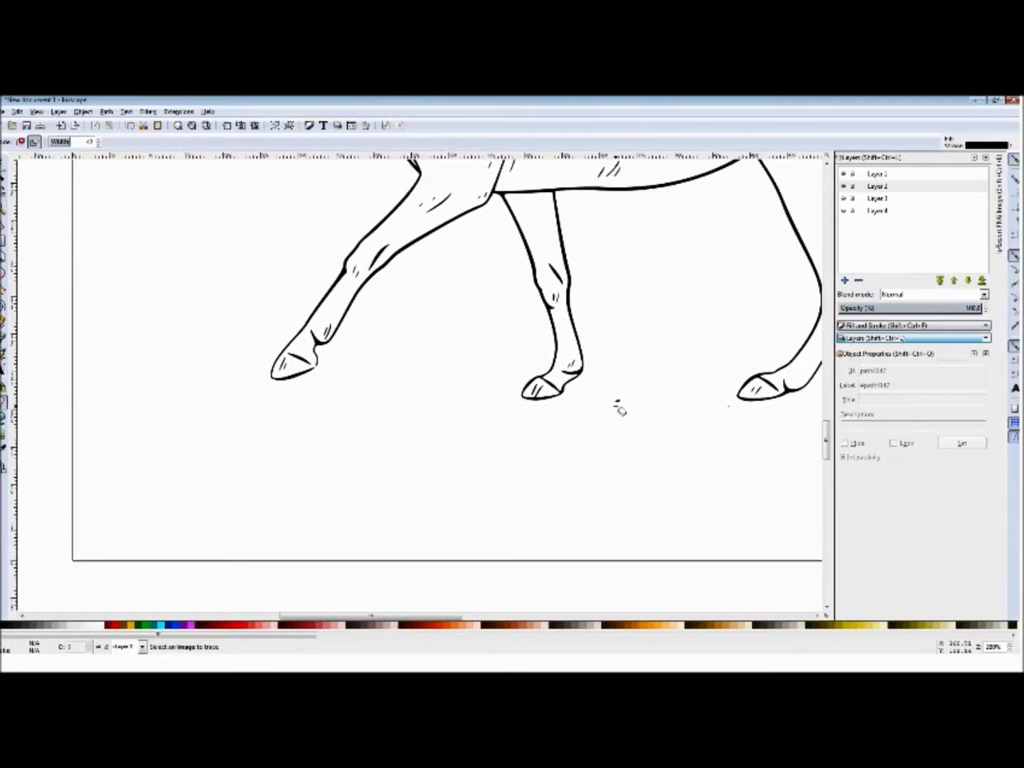
mouse_move(620, 410)
mouse_down()
mouse_move(612, 405)
mouse_move(733, 413)
mouse_move(714, 452)
mouse_up()
Step: Check the horse path's nodes, then erase the ground dashes under the hind hooves
click(5, 178)
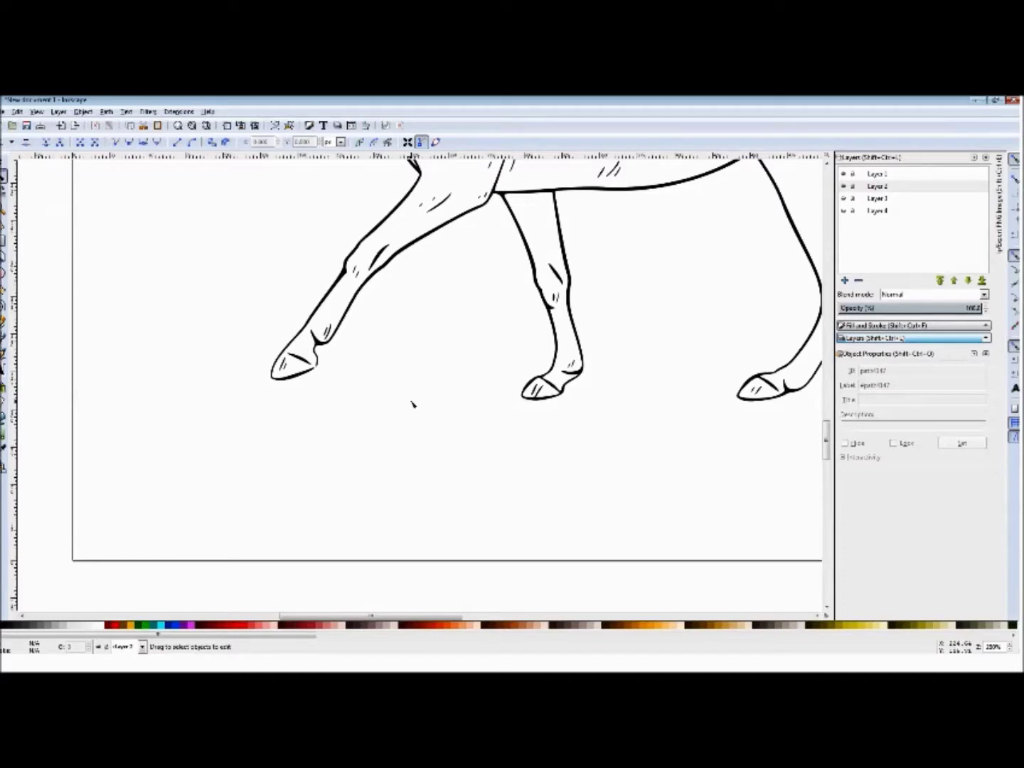
scroll(501, 381, up, 5)
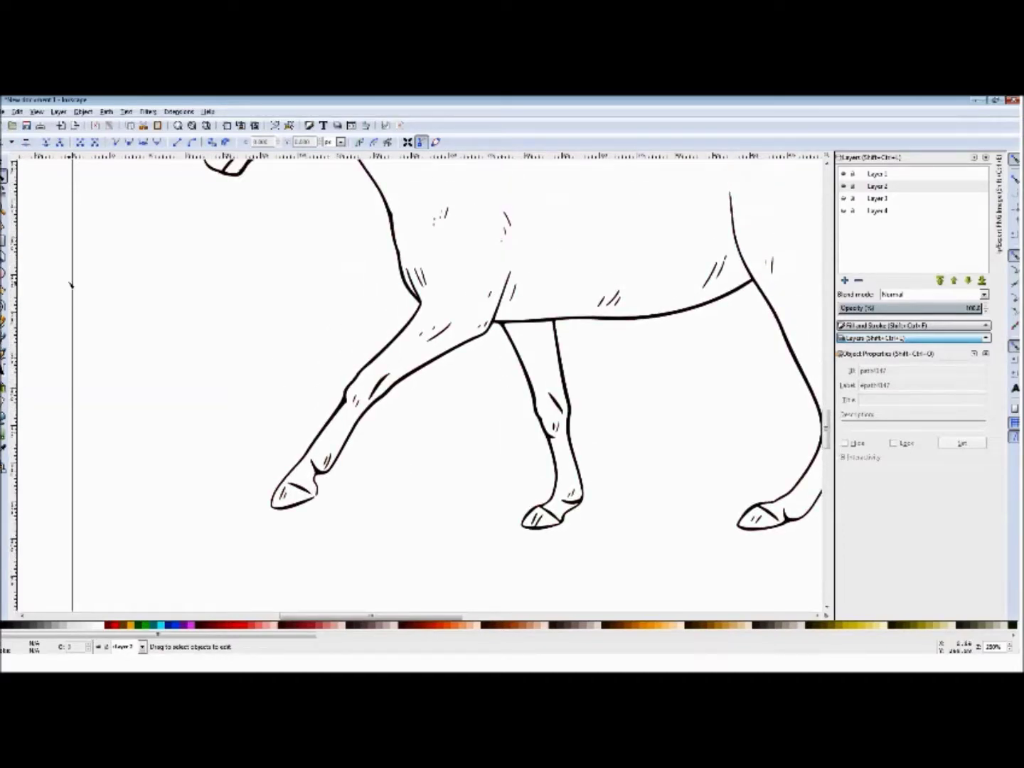
key(s)
click(479, 343)
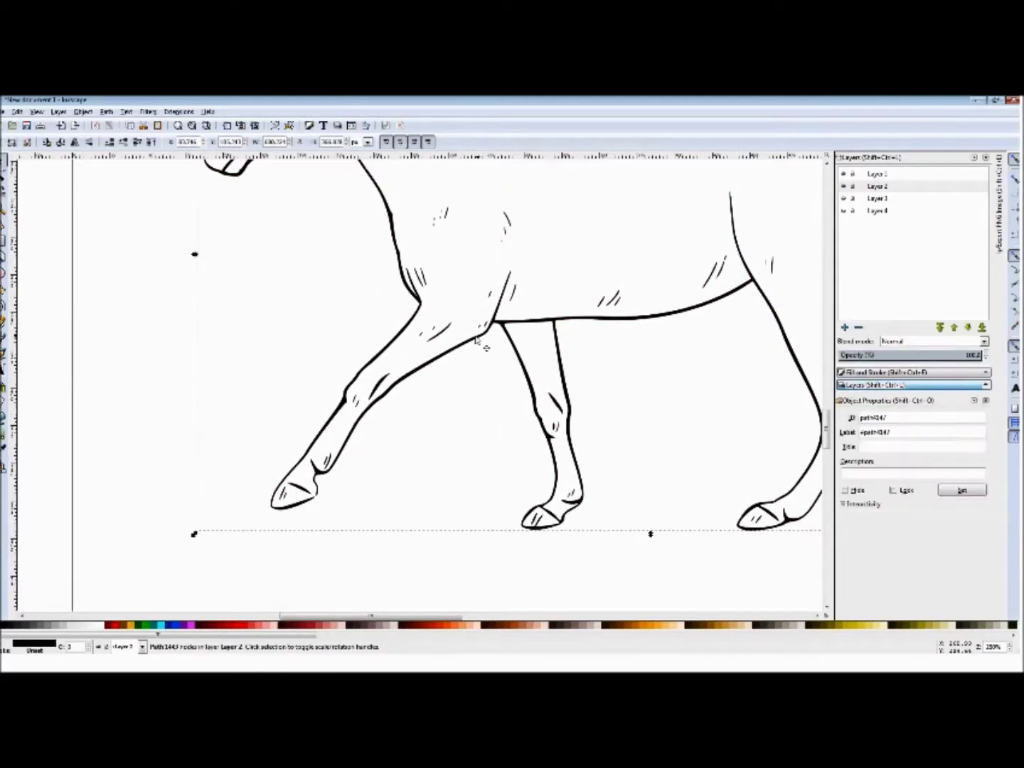
key(n)
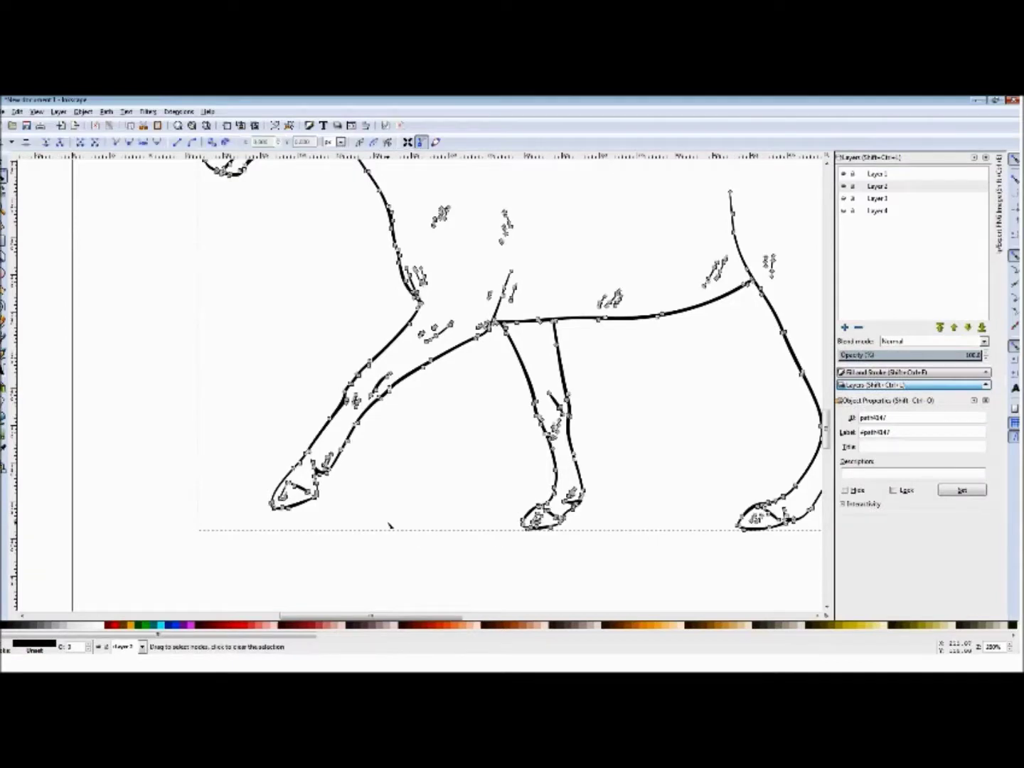
drag(469, 614, 614, 617)
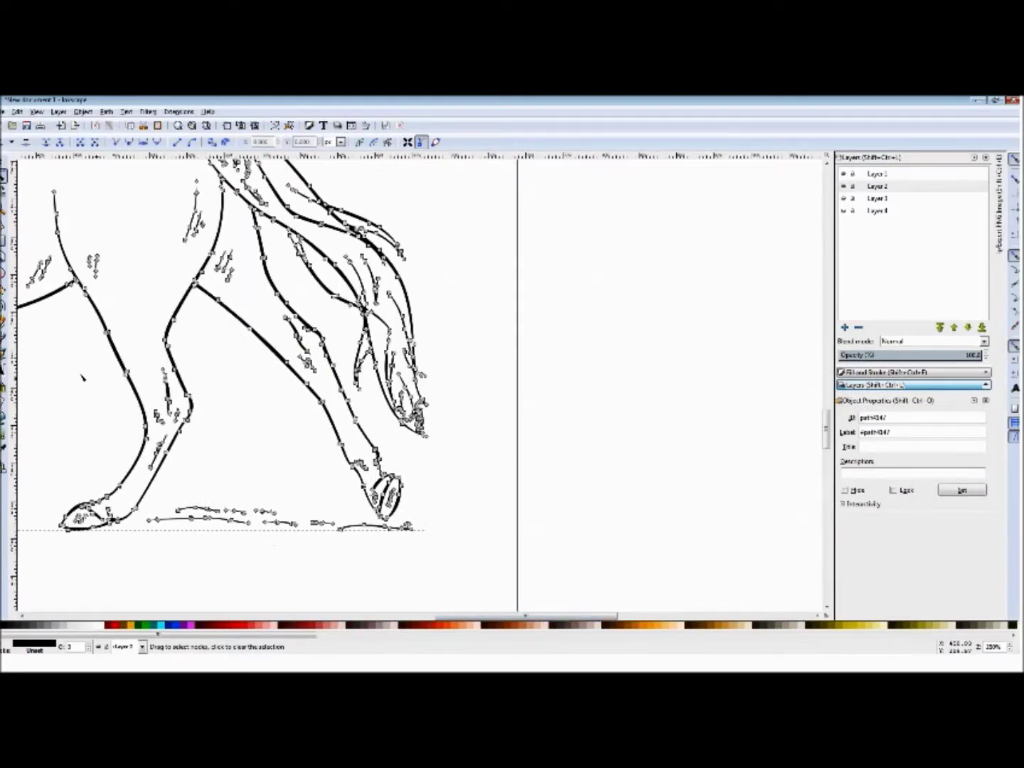
key(shift+e)
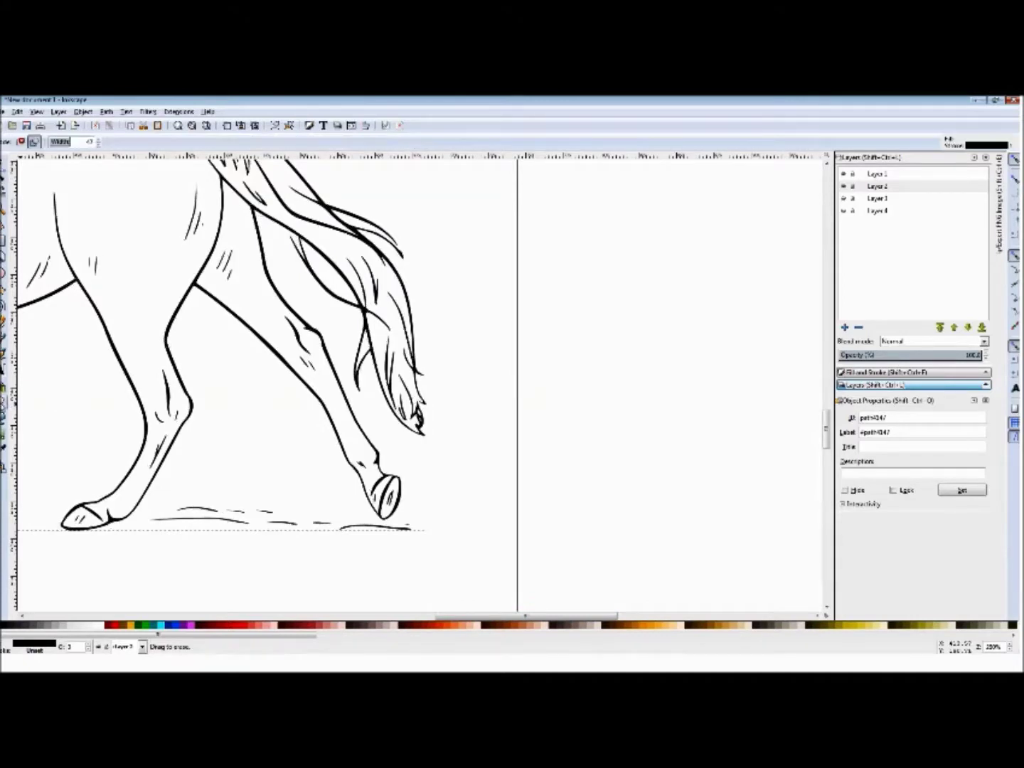
drag(167, 523, 423, 533)
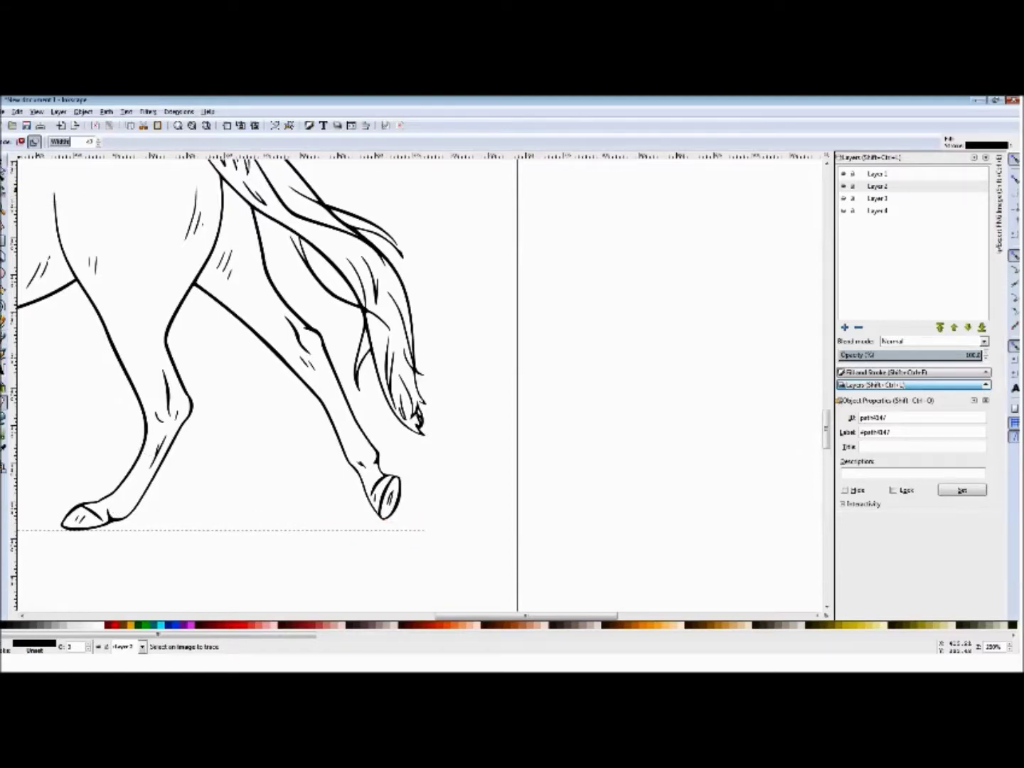
Step: Reselect the horse path and erase the leftover marks near the front hoof
click(3, 173)
click(211, 288)
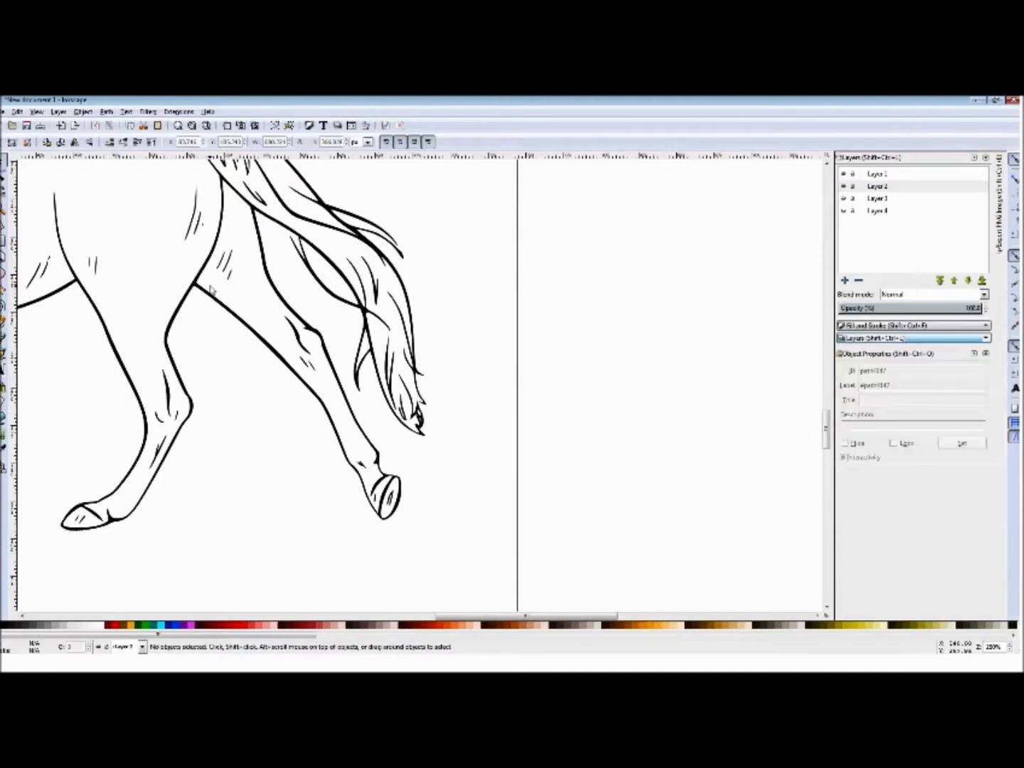
click(207, 298)
key(n)
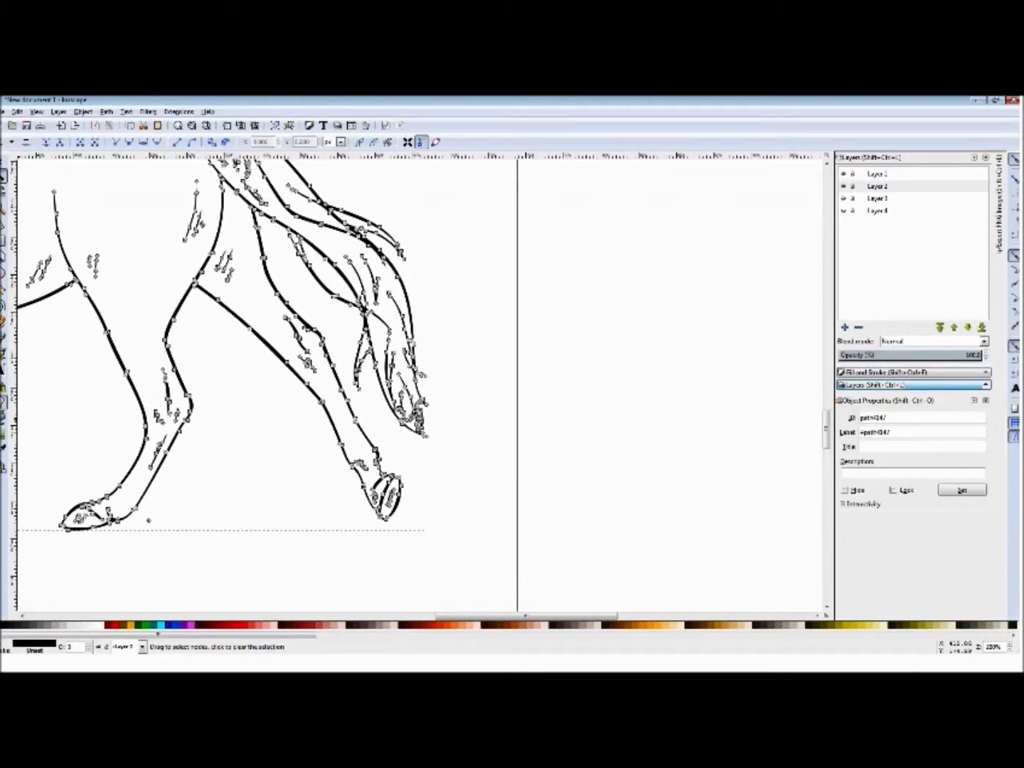
key(shift+e)
mouse_move(171, 514)
mouse_down()
mouse_move(140, 534)
mouse_move(148, 563)
mouse_up()
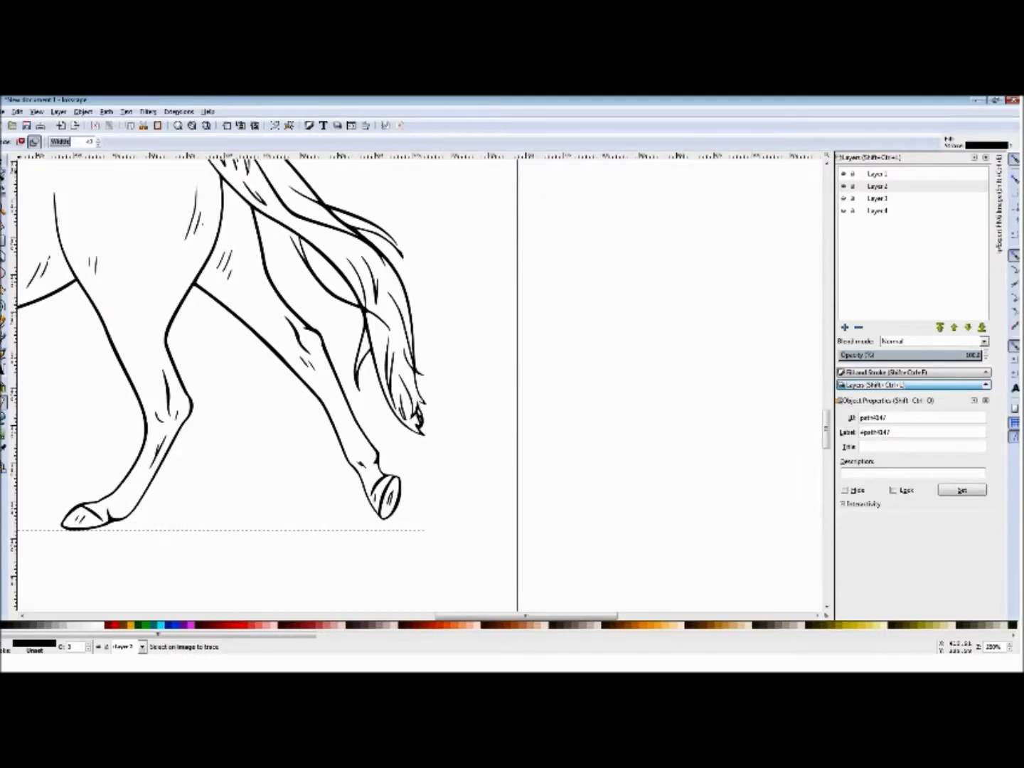
Step: Zoom in on the neck and erase the horse's flowing mane with the Eraser
key(s)
scroll(133, 284, down, 1)
scroll(135, 291, down, 3)
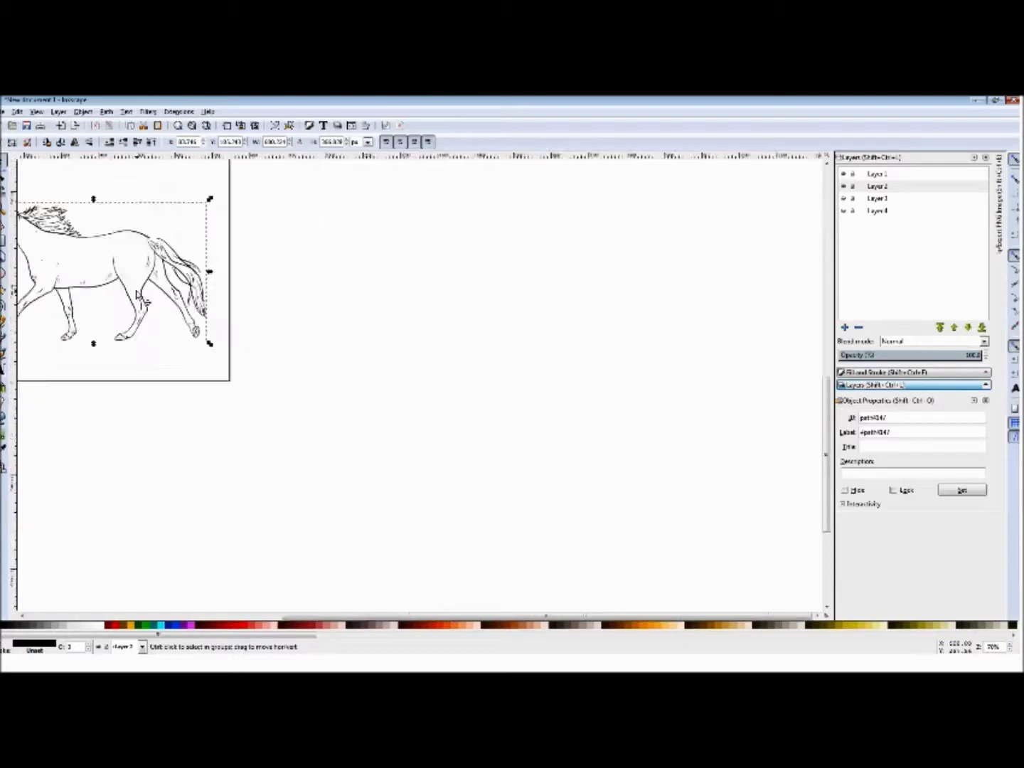
drag(419, 617, 267, 617)
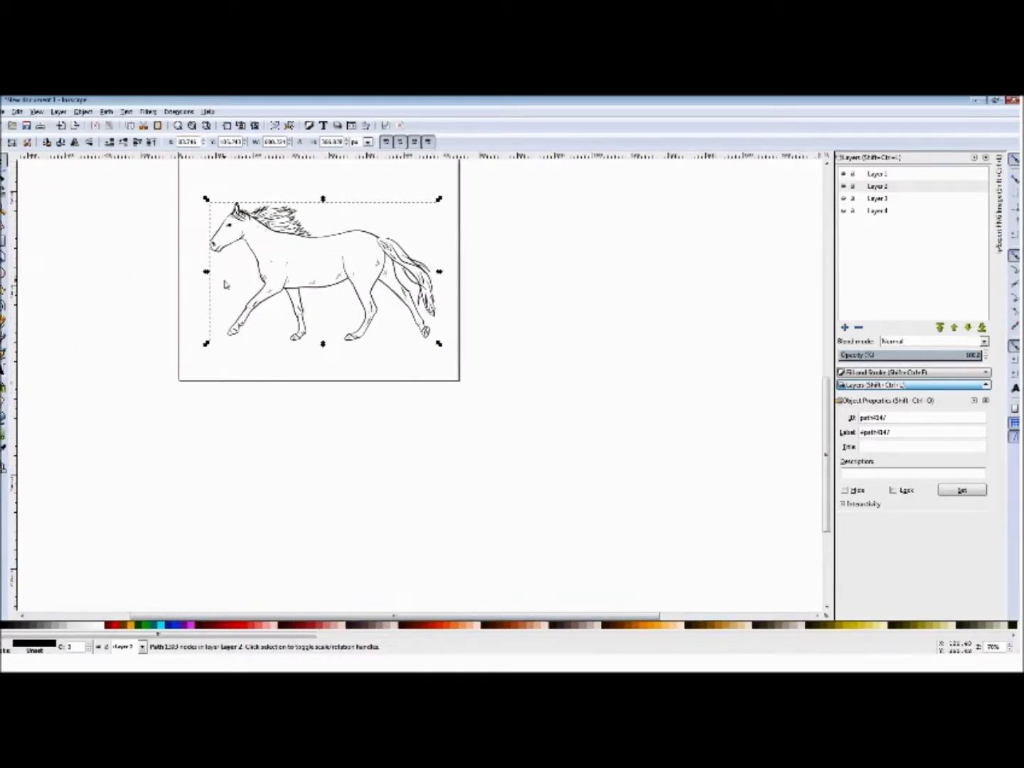
scroll(240, 234, up, 3)
scroll(249, 313, up, 4)
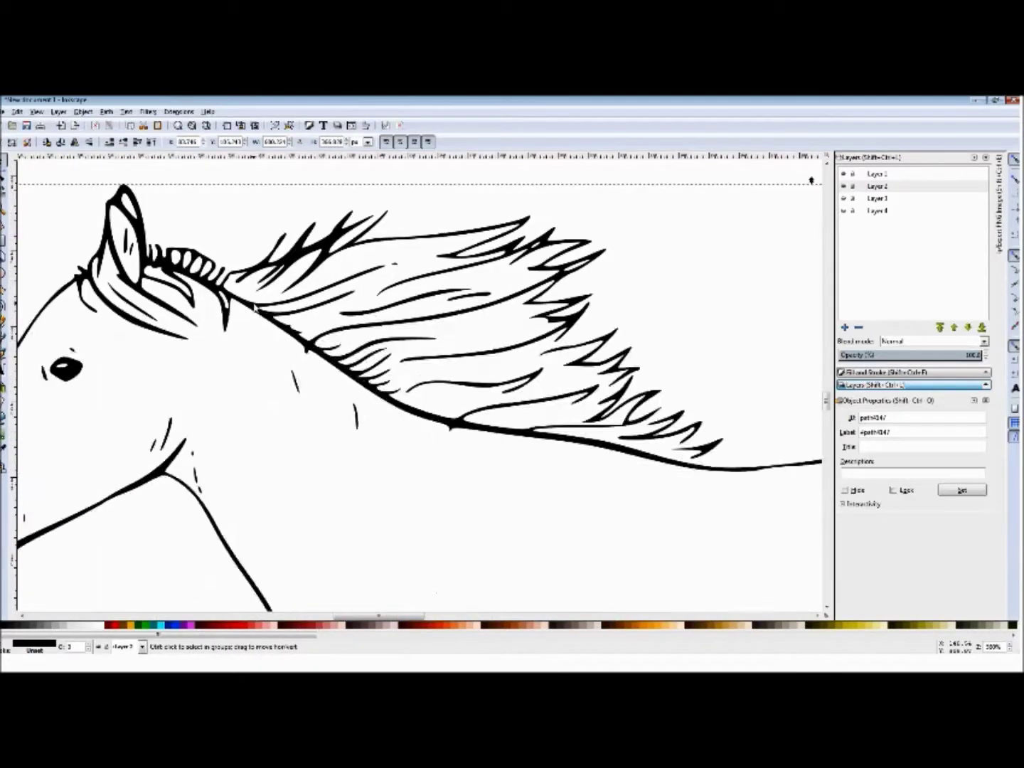
scroll(253, 305, down, 1)
scroll(368, 238, down, 4)
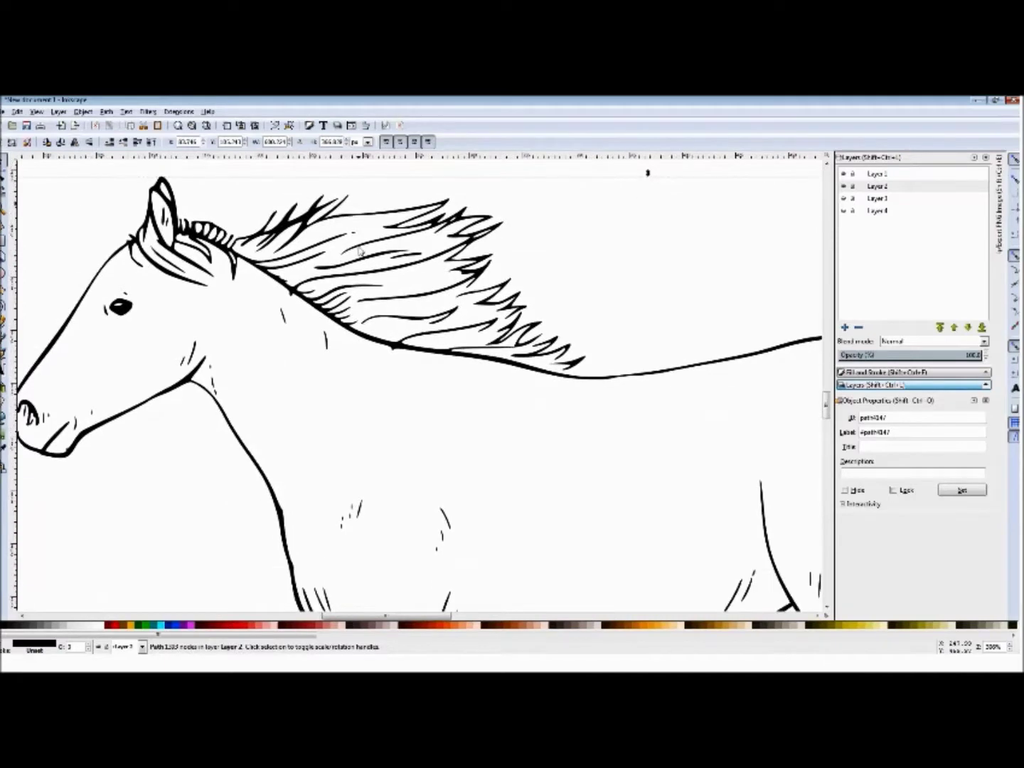
scroll(375, 253, down, 1)
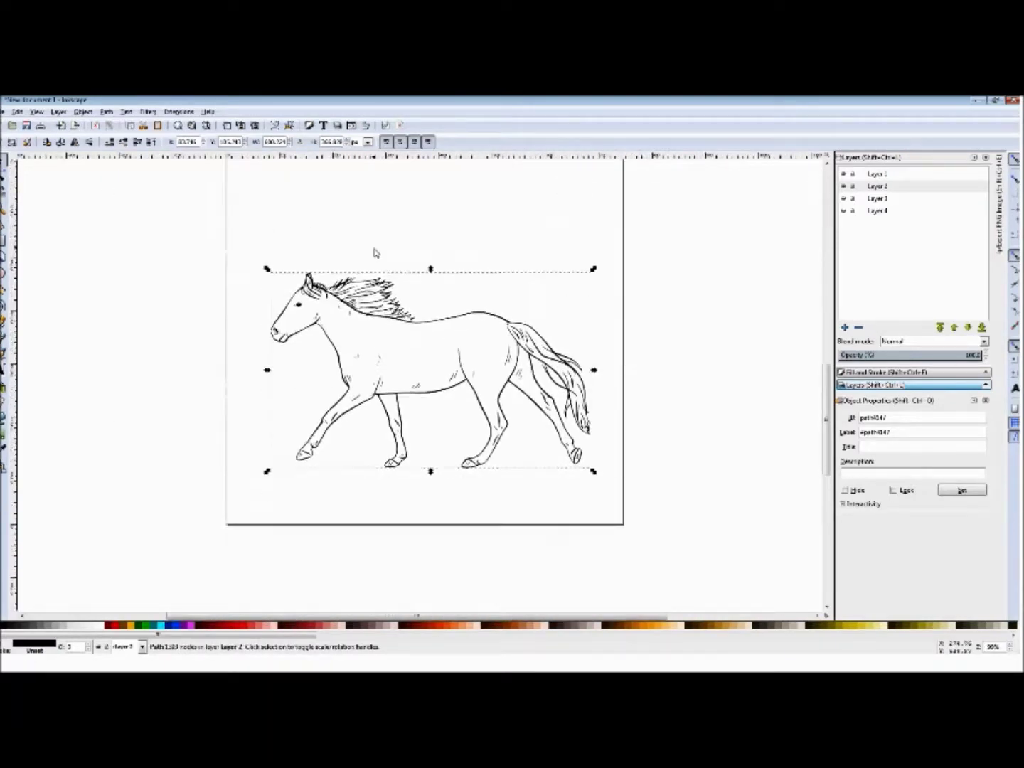
click(5, 402)
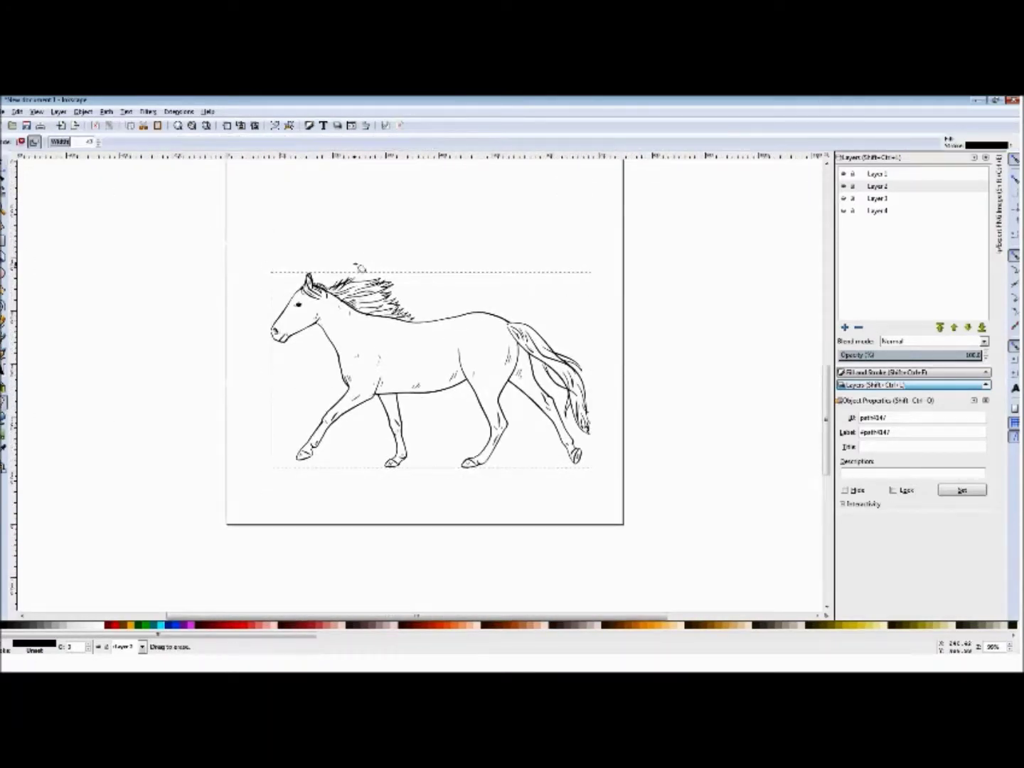
mouse_move(348, 265)
mouse_down()
mouse_move(384, 278)
mouse_move(406, 303)
mouse_move(343, 278)
mouse_move(352, 279)
mouse_up()
Step: Erase the remaining mane strands, fragments and small hatch marks along the neck
ctrl+scroll(379, 300, up, 4)
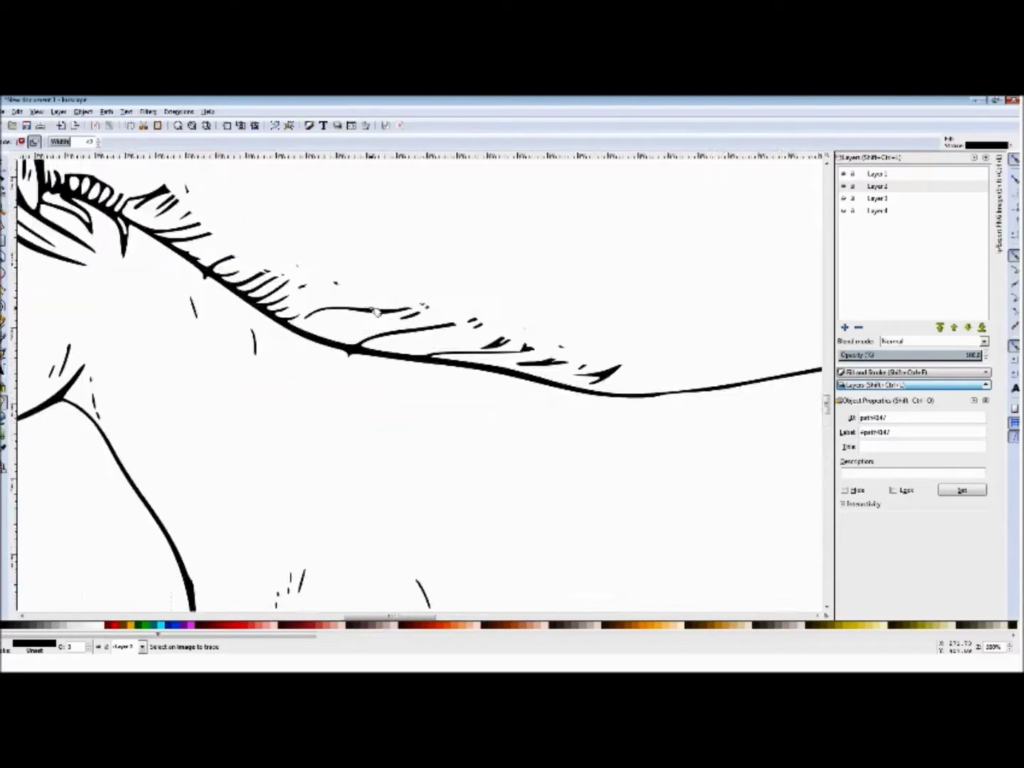
mouse_move(174, 182)
mouse_down()
mouse_move(252, 255)
mouse_move(321, 292)
mouse_move(400, 318)
mouse_move(433, 313)
mouse_move(615, 373)
mouse_move(572, 381)
mouse_move(513, 353)
mouse_move(433, 348)
mouse_move(424, 332)
mouse_move(356, 334)
mouse_move(304, 307)
mouse_move(320, 308)
mouse_move(327, 284)
mouse_move(336, 294)
mouse_move(302, 305)
mouse_move(135, 198)
mouse_move(151, 187)
mouse_move(203, 225)
mouse_move(180, 204)
mouse_up()
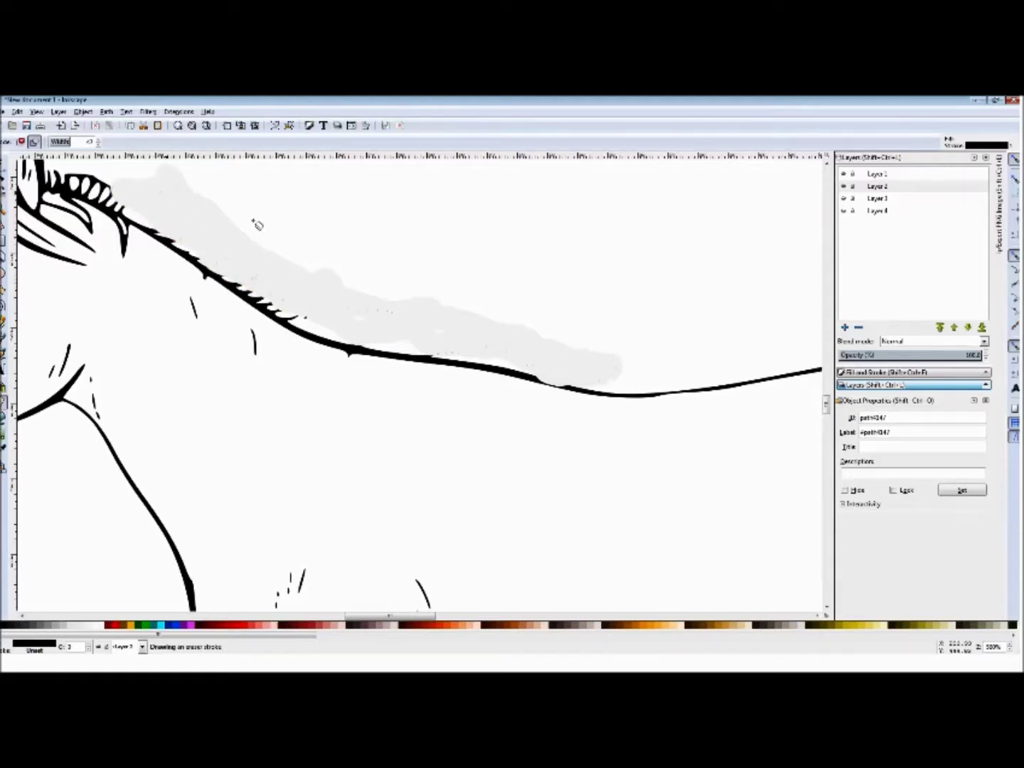
drag(616, 371, 607, 378)
drag(298, 316, 311, 308)
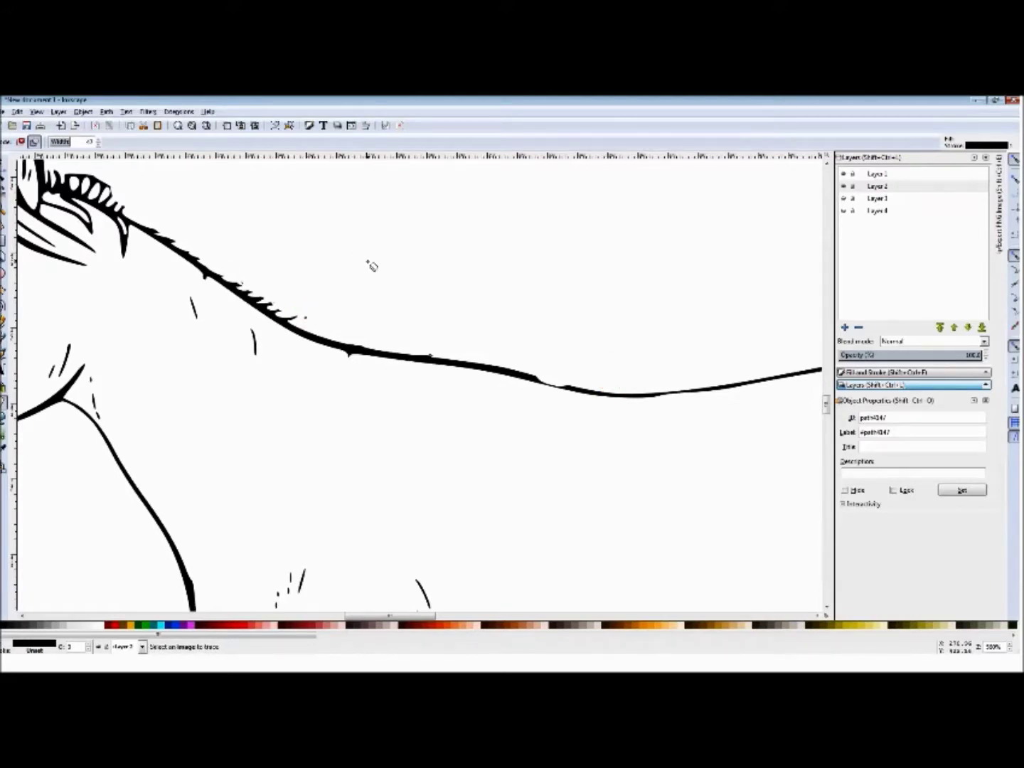
scroll(371, 266, down, 5)
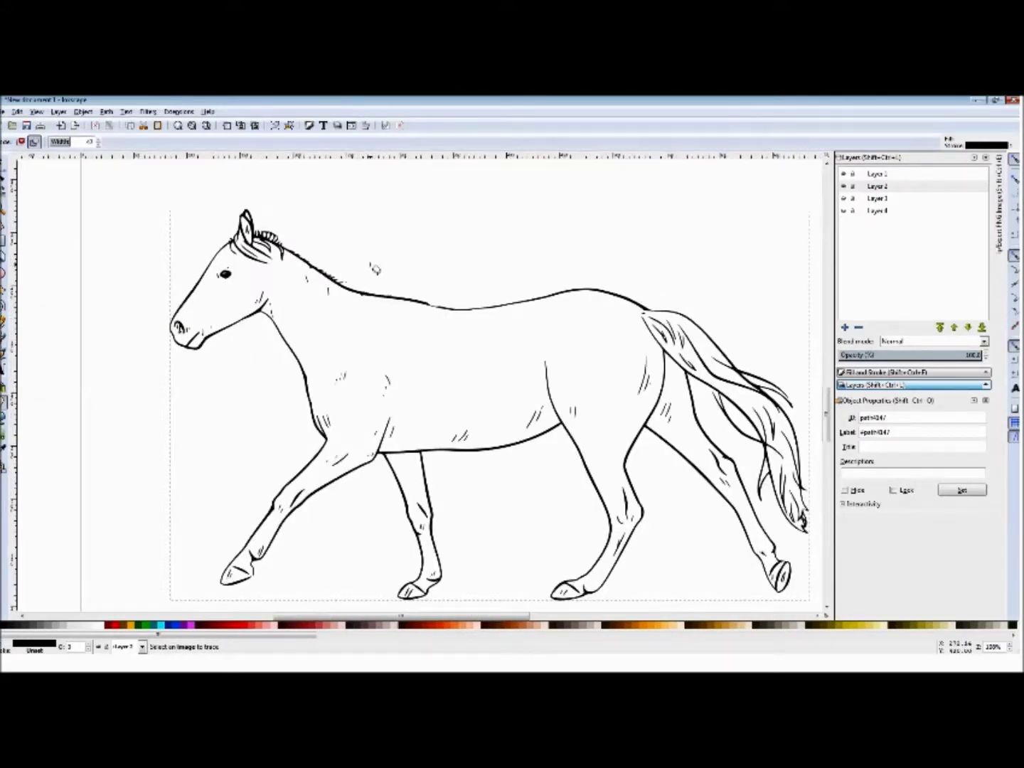
scroll(374, 269, down, 1)
Step: Deselect the horse, try a Paint Bucket fill on its body, and zoom in on the front hoof
click(5, 163)
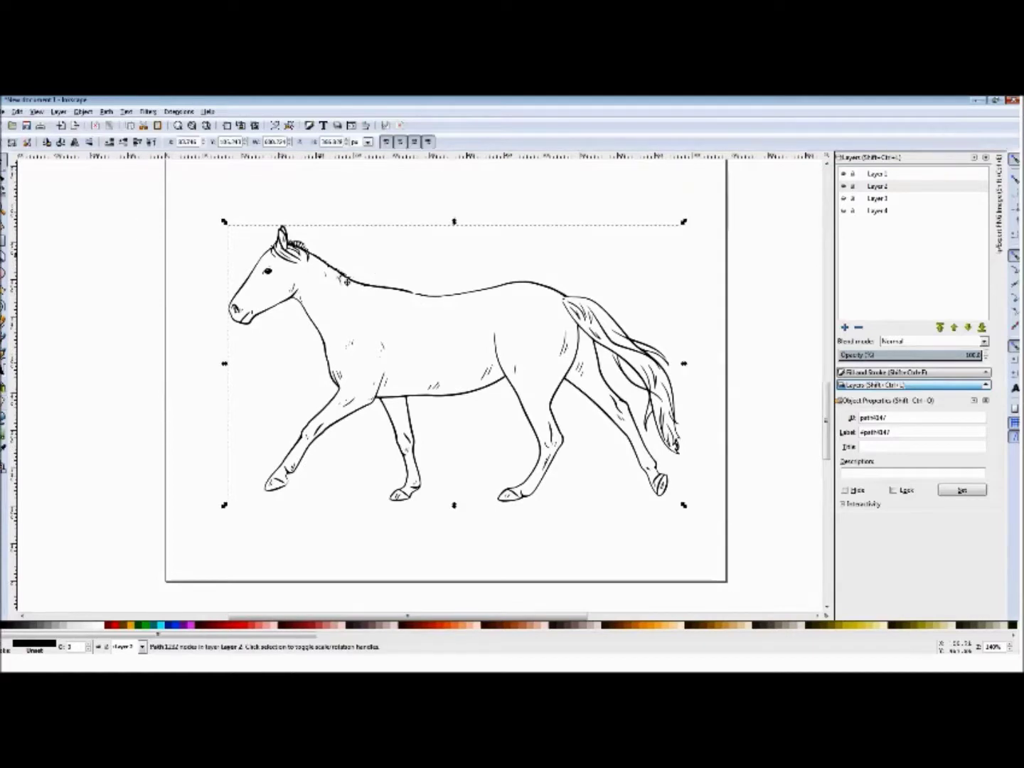
click(419, 223)
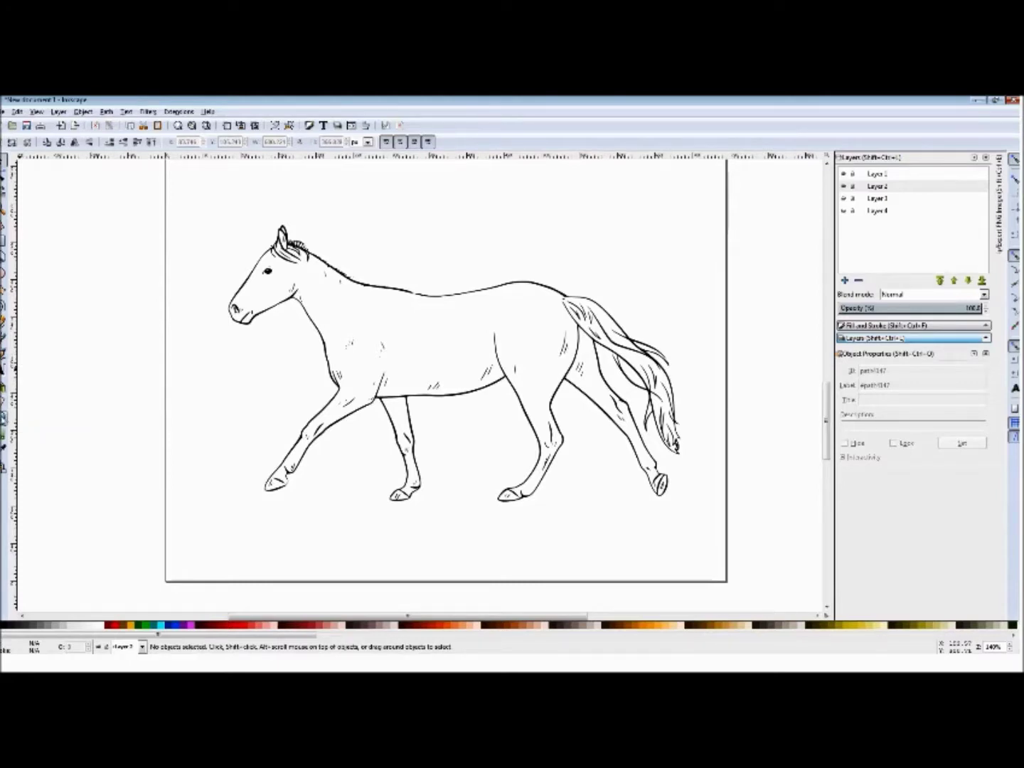
click(4, 419)
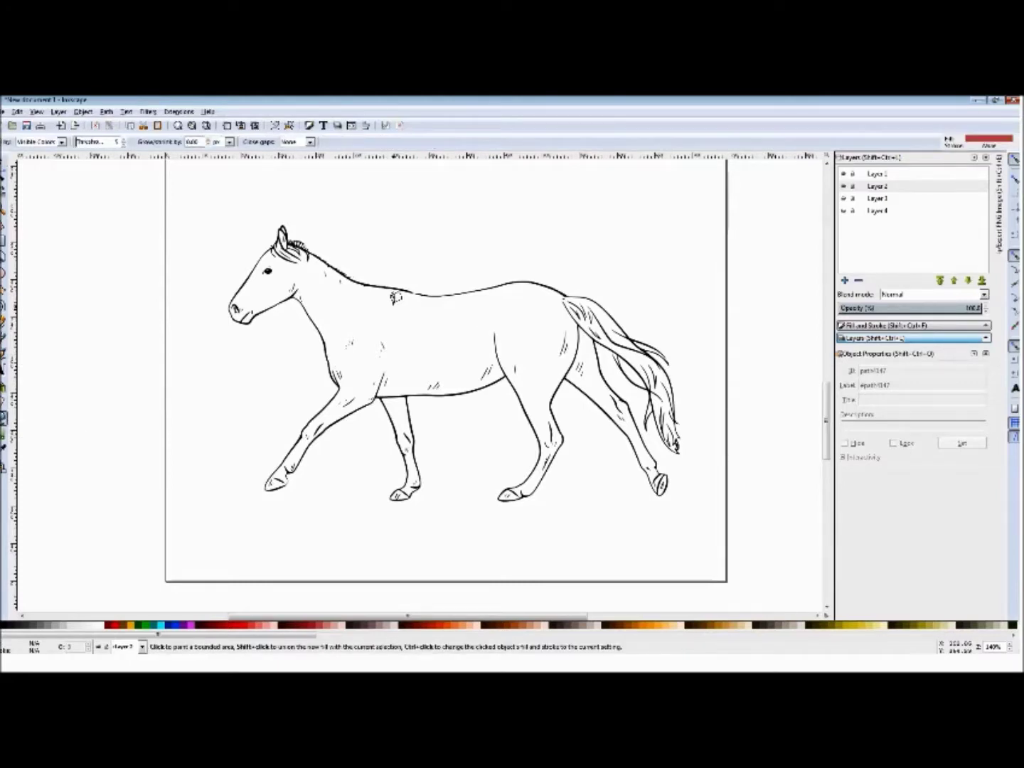
click(406, 310)
scroll(268, 555, up, 4)
scroll(286, 517, down, 3)
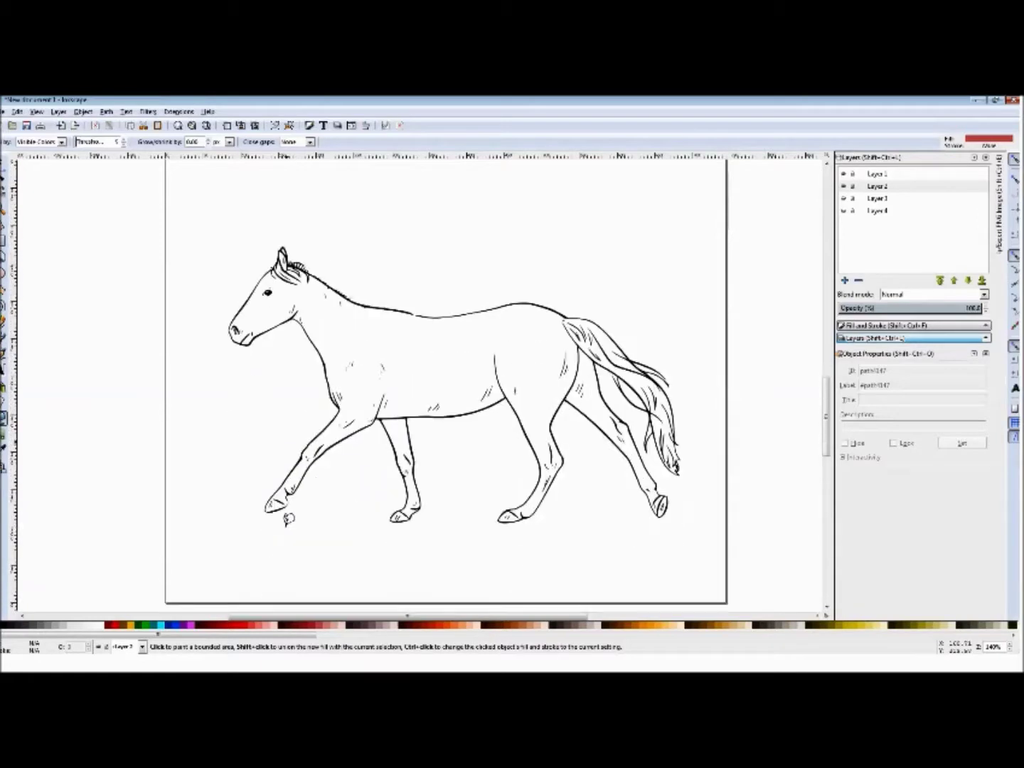
scroll(281, 507, up, 6)
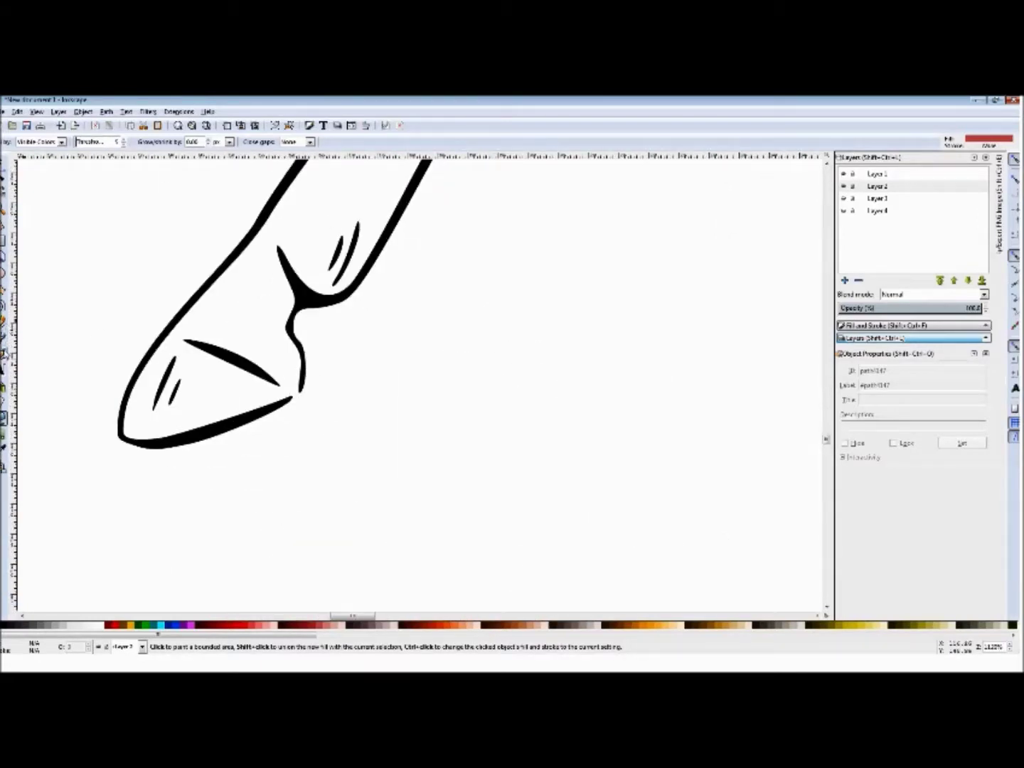
Step: Close the gap at the front hoof tip with a short Pencil stroke
click(4, 322)
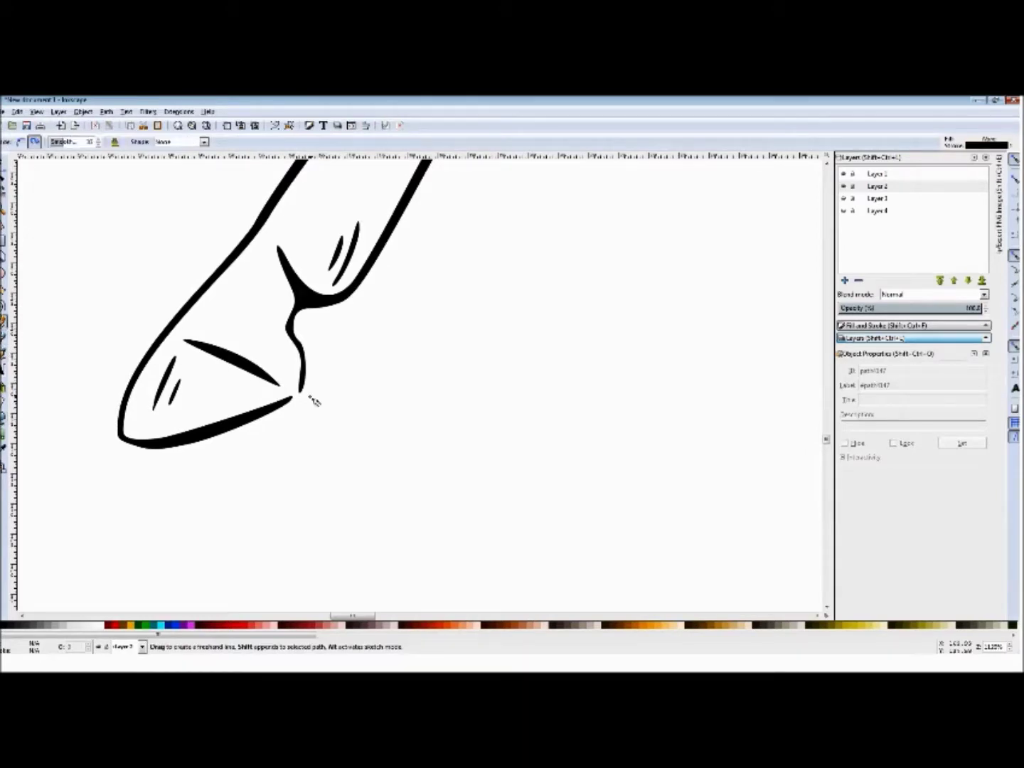
drag(303, 388, 285, 406)
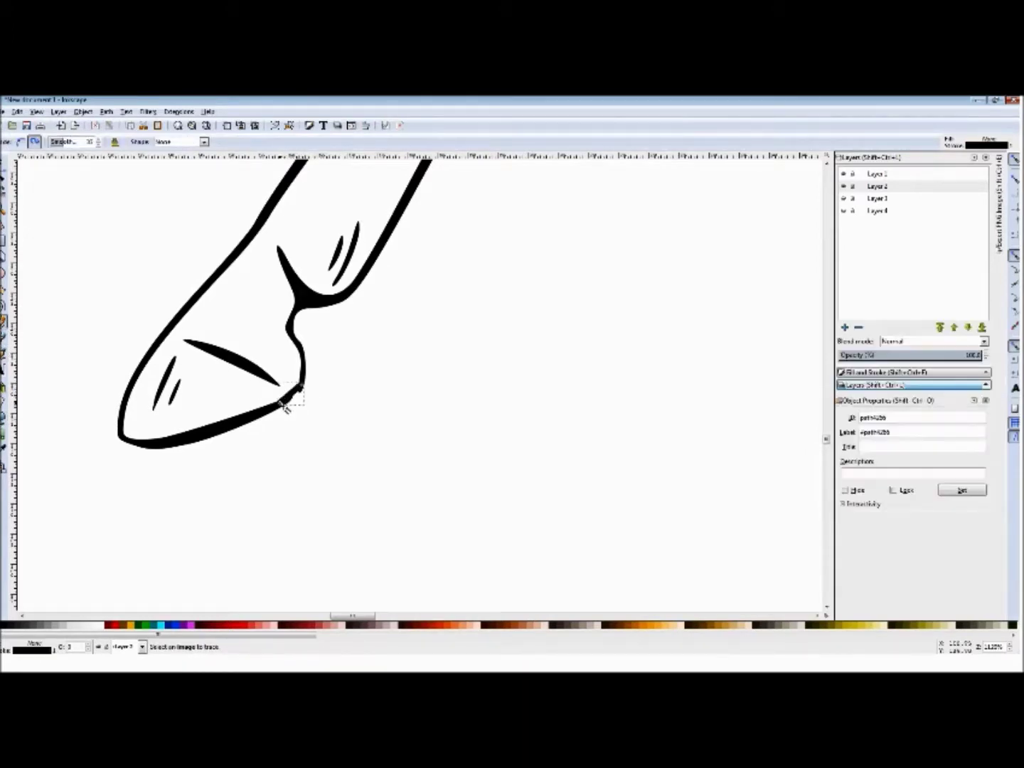
click(5, 419)
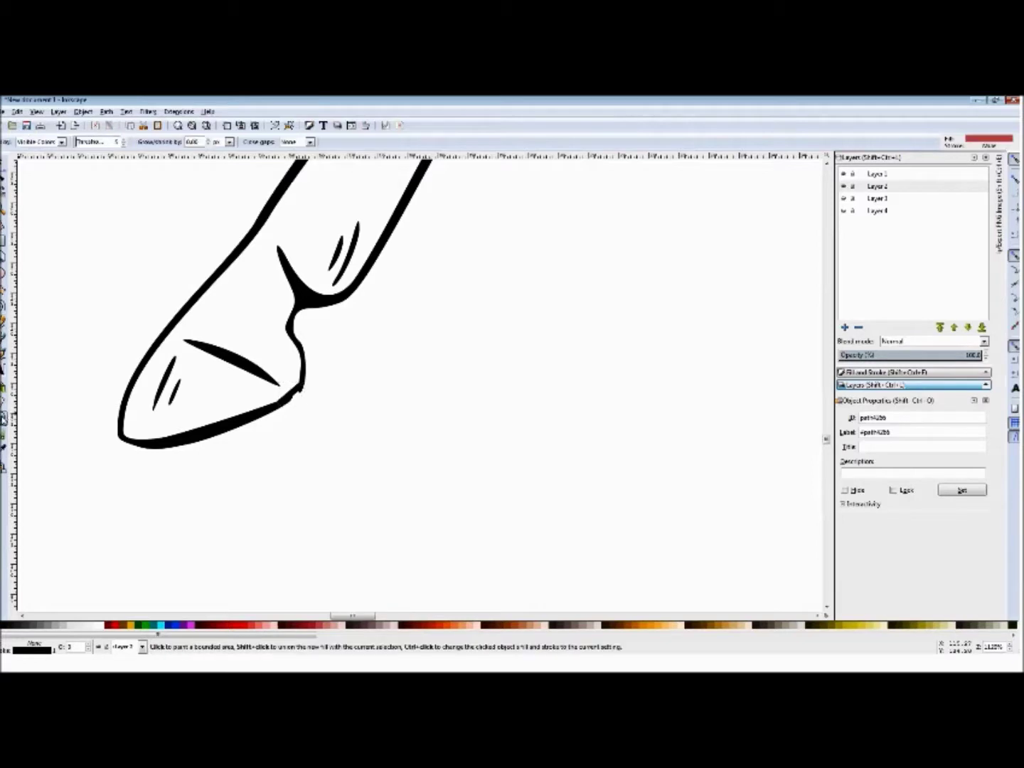
scroll(174, 381, down, 5)
scroll(238, 371, down, 3)
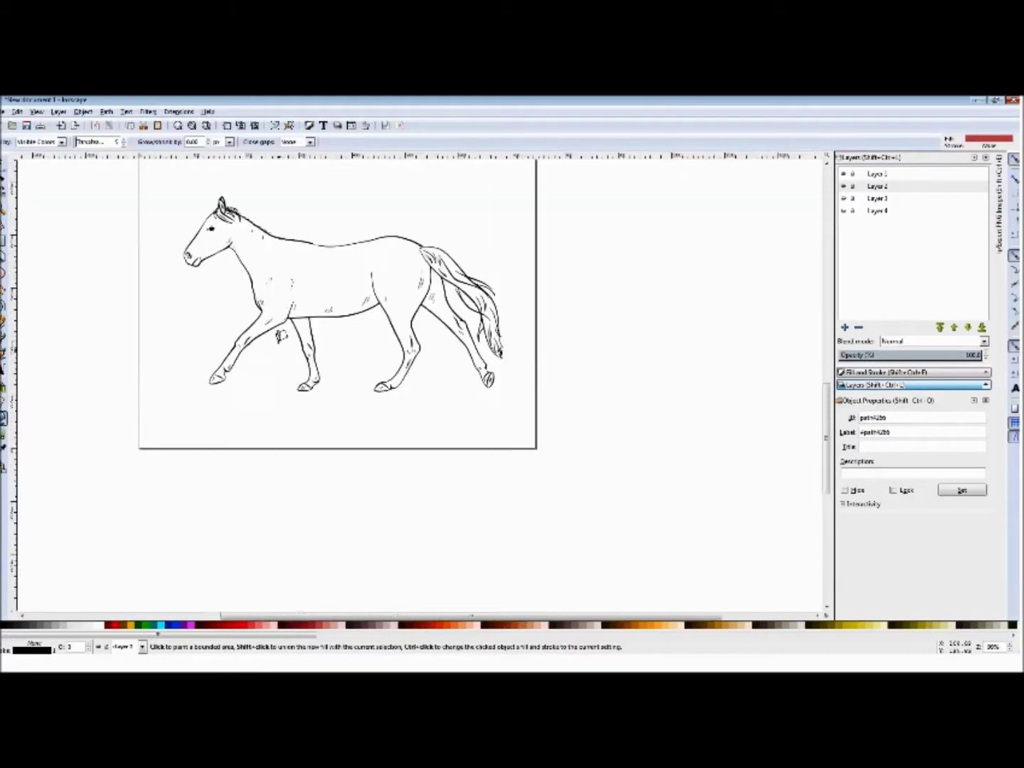
Step: Fill the horse body and both hind legs with a pale pink-beige palette colour
click(310, 276)
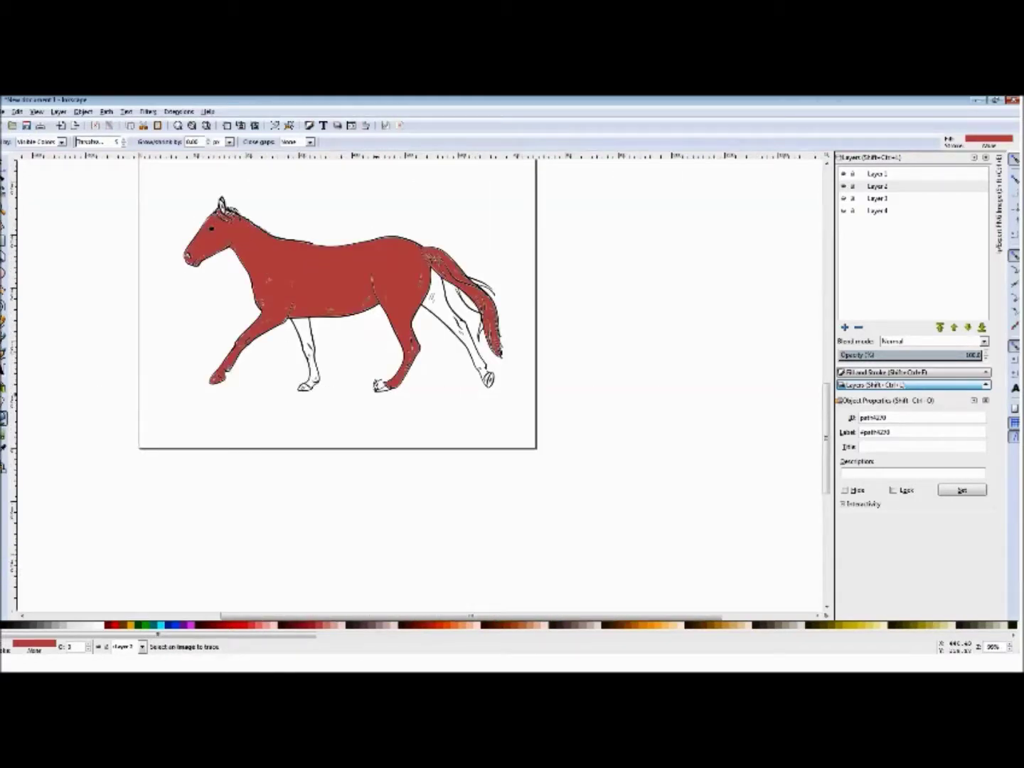
click(333, 625)
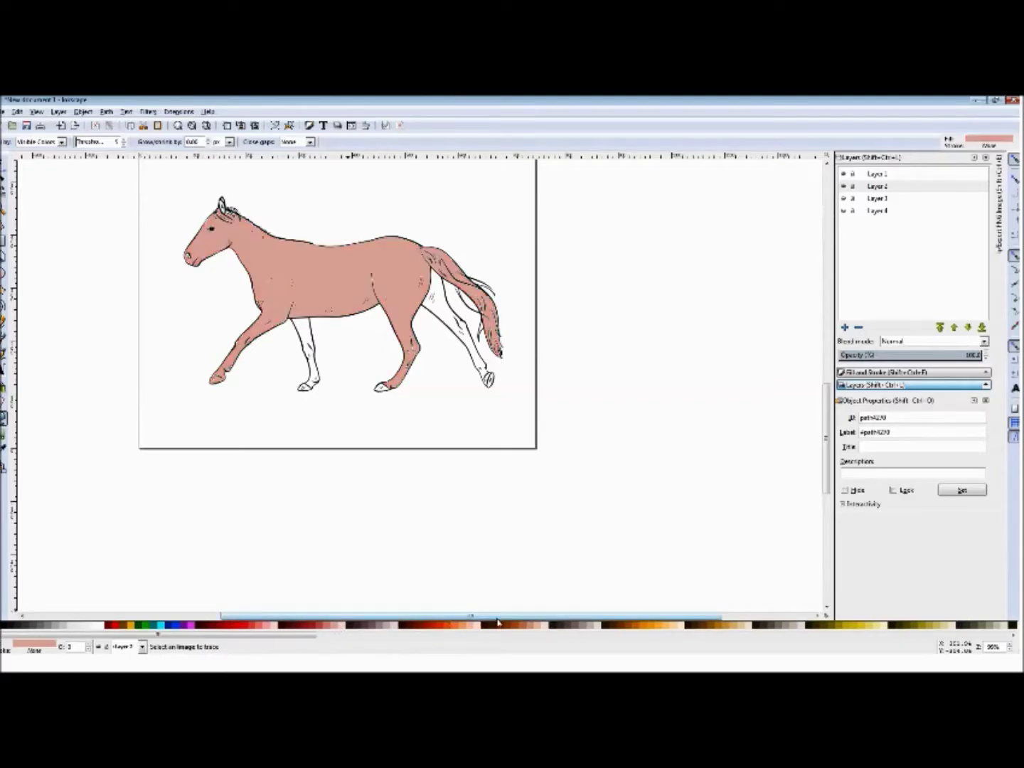
click(476, 626)
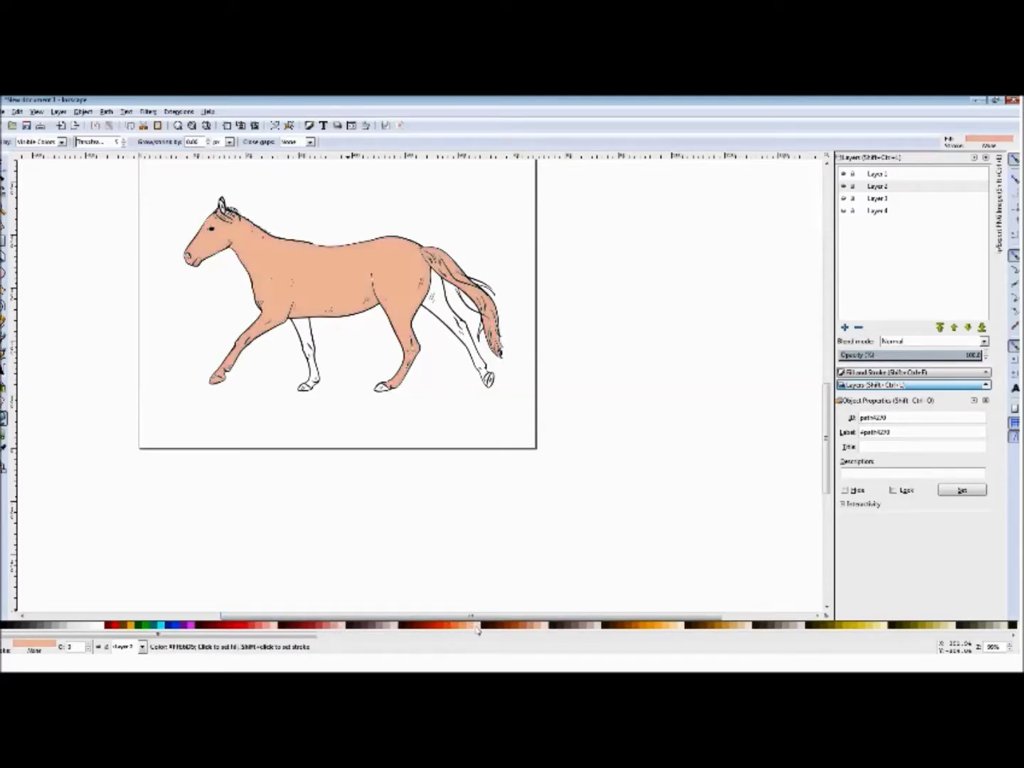
click(548, 628)
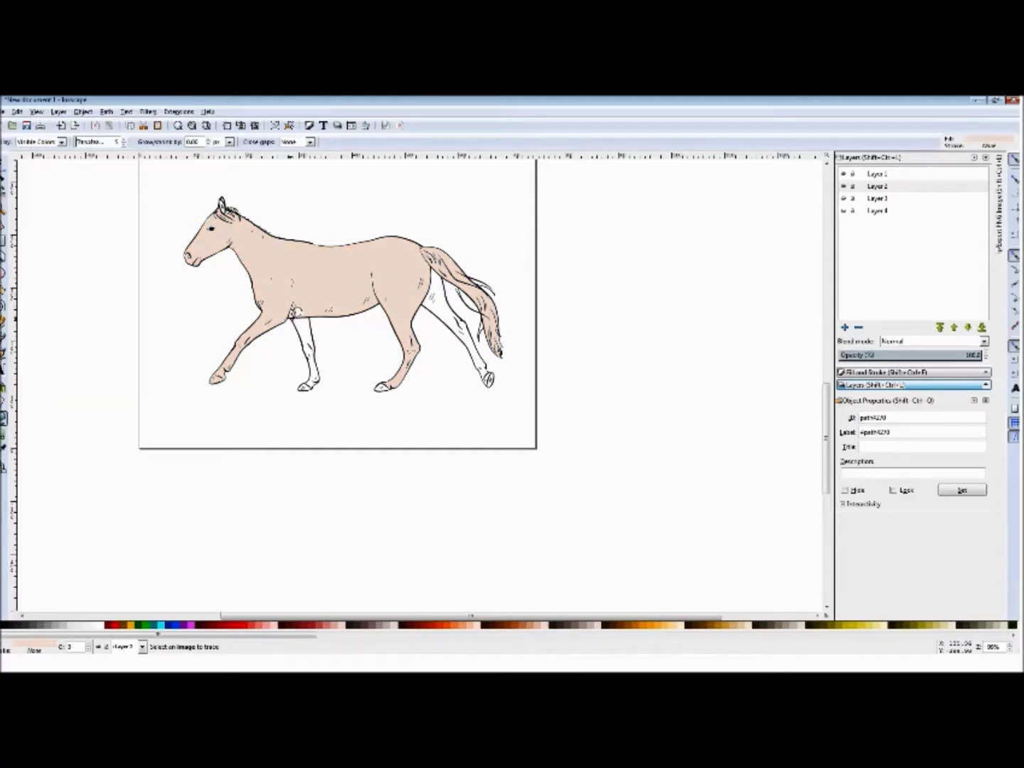
click(307, 329)
click(442, 306)
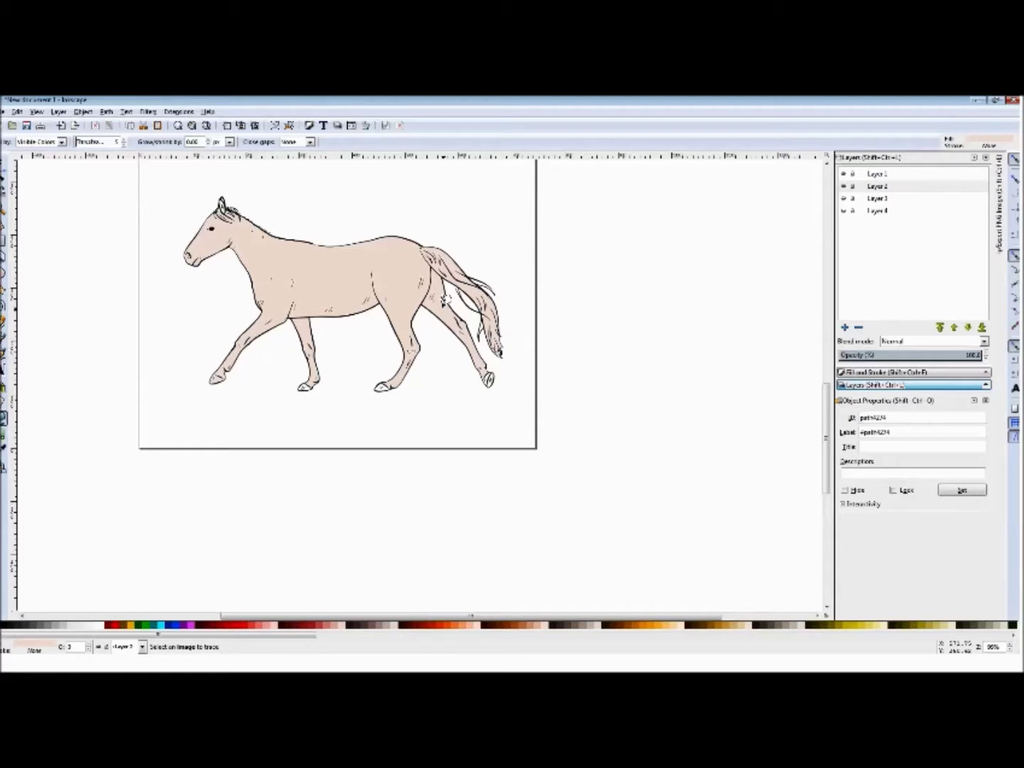
Step: Select the body and leg fills to inspect them, undoing an accidental move of the body fill
click(6, 163)
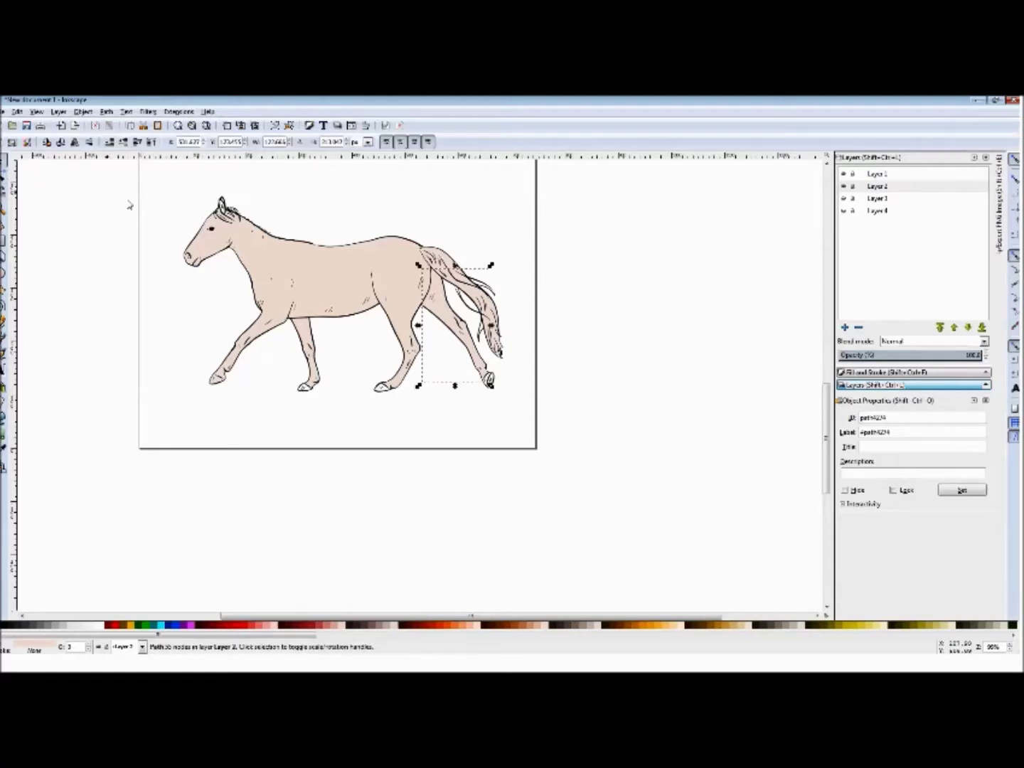
click(330, 281)
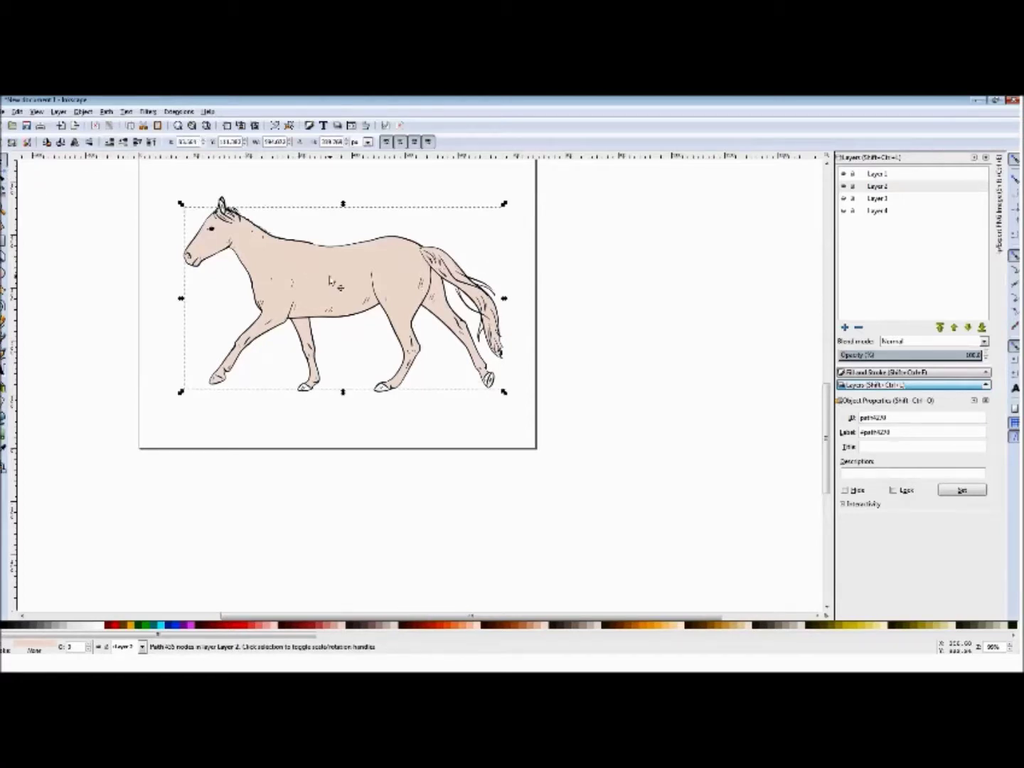
click(323, 384)
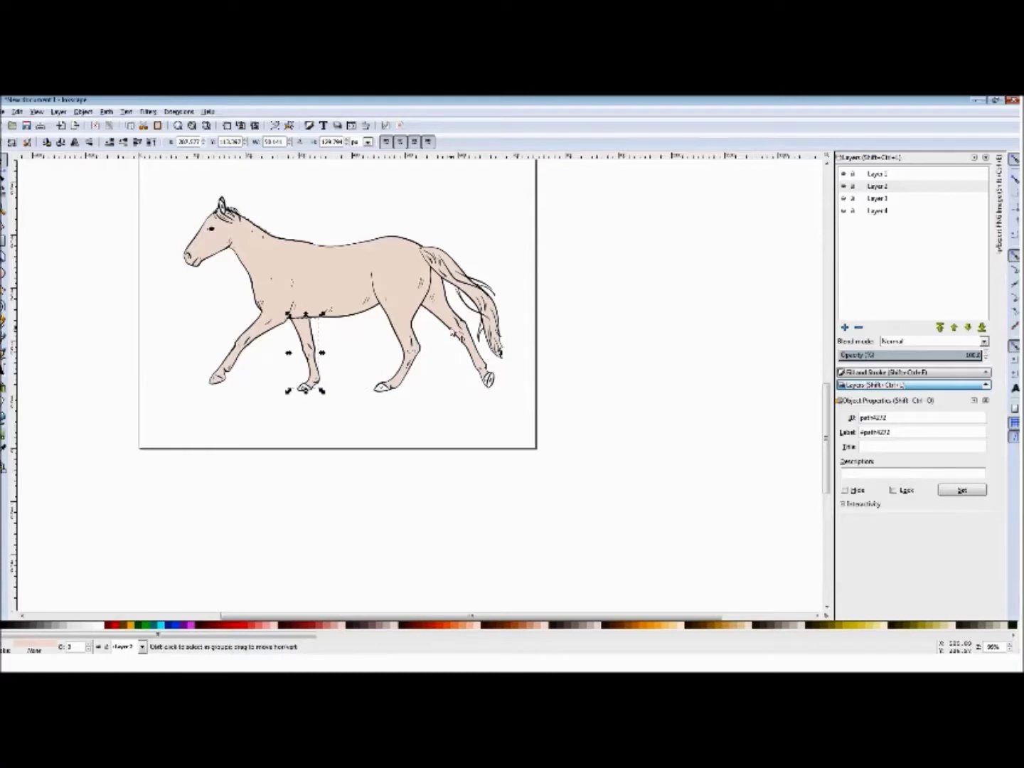
click(451, 333)
click(353, 288)
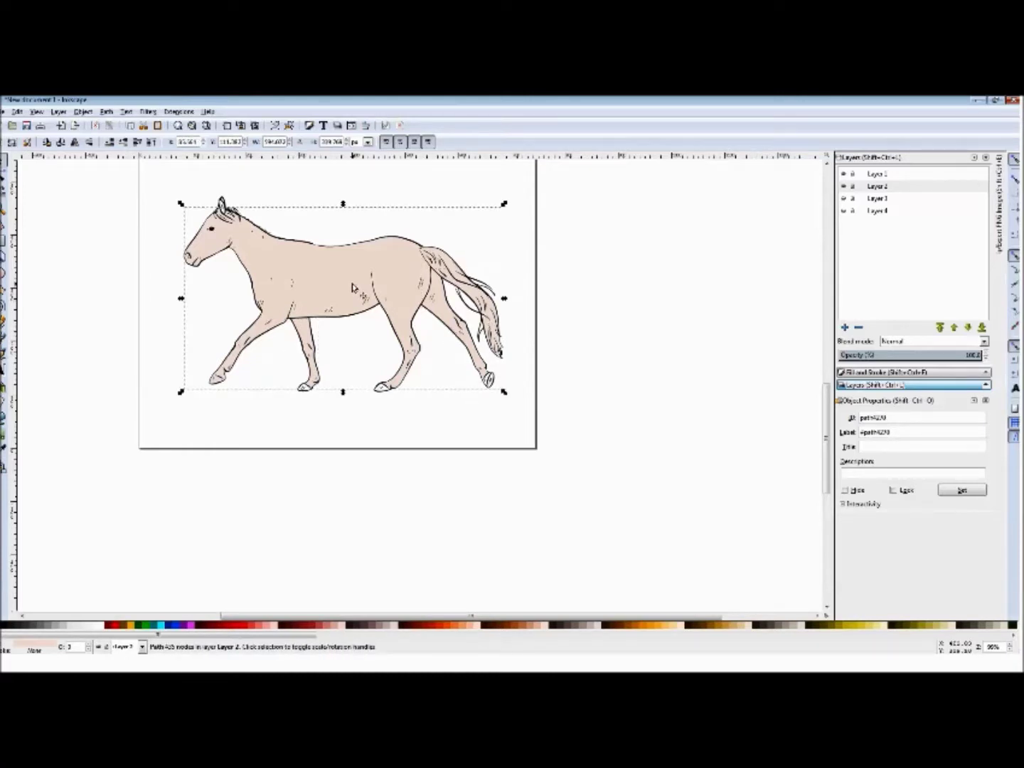
drag(333, 279, 559, 322)
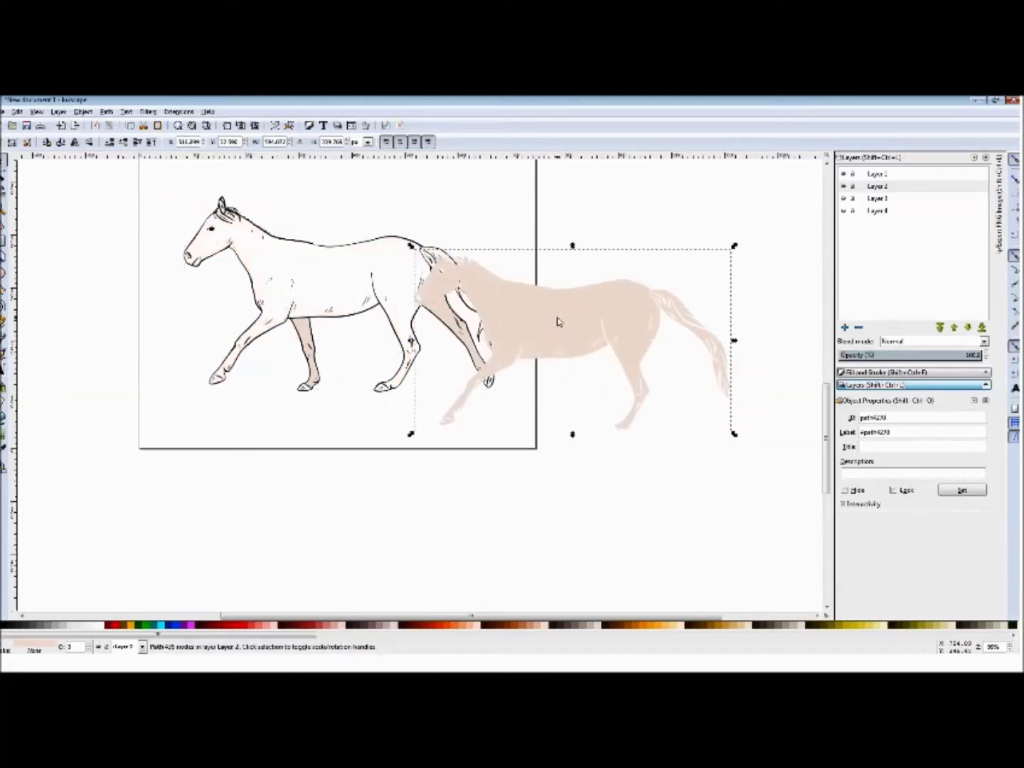
key(ctrl+z)
Step: Rubber-band select the horse outline and fill pieces and group all five objects
click(568, 310)
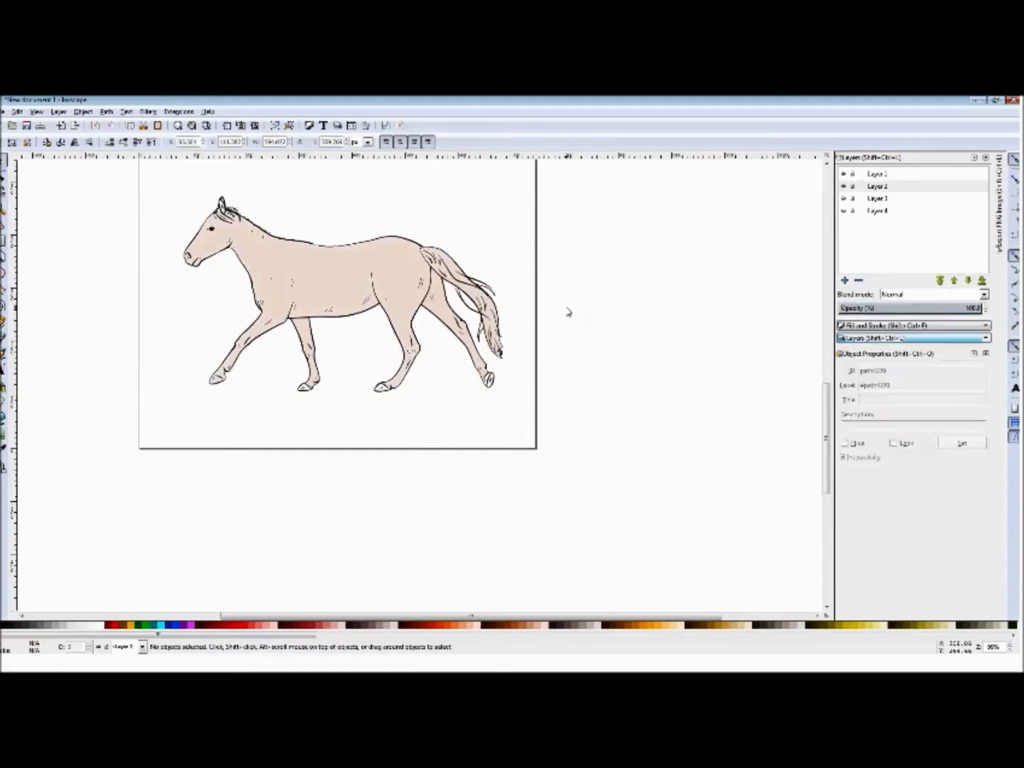
drag(594, 192, 153, 429)
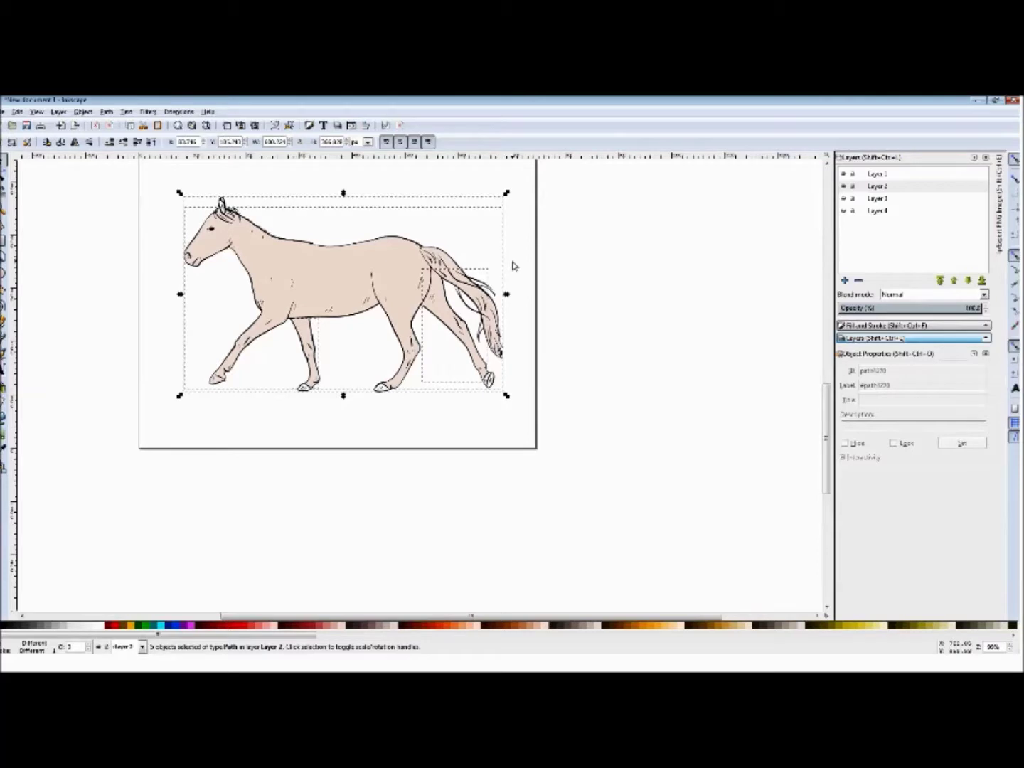
right_click(349, 275)
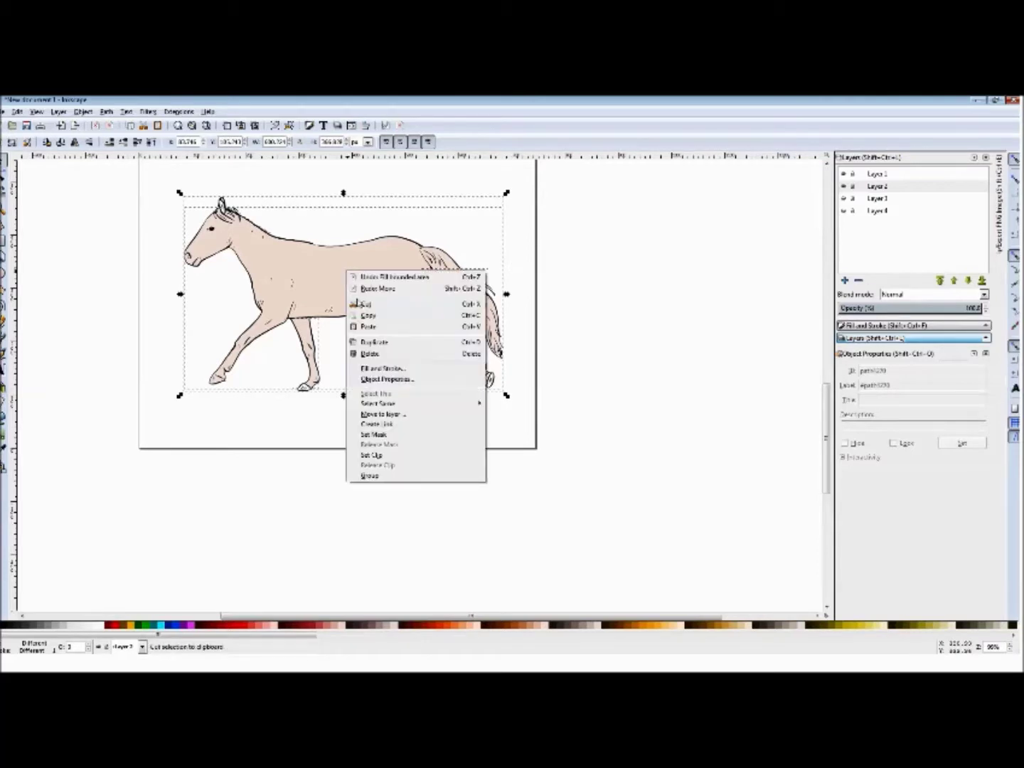
click(371, 478)
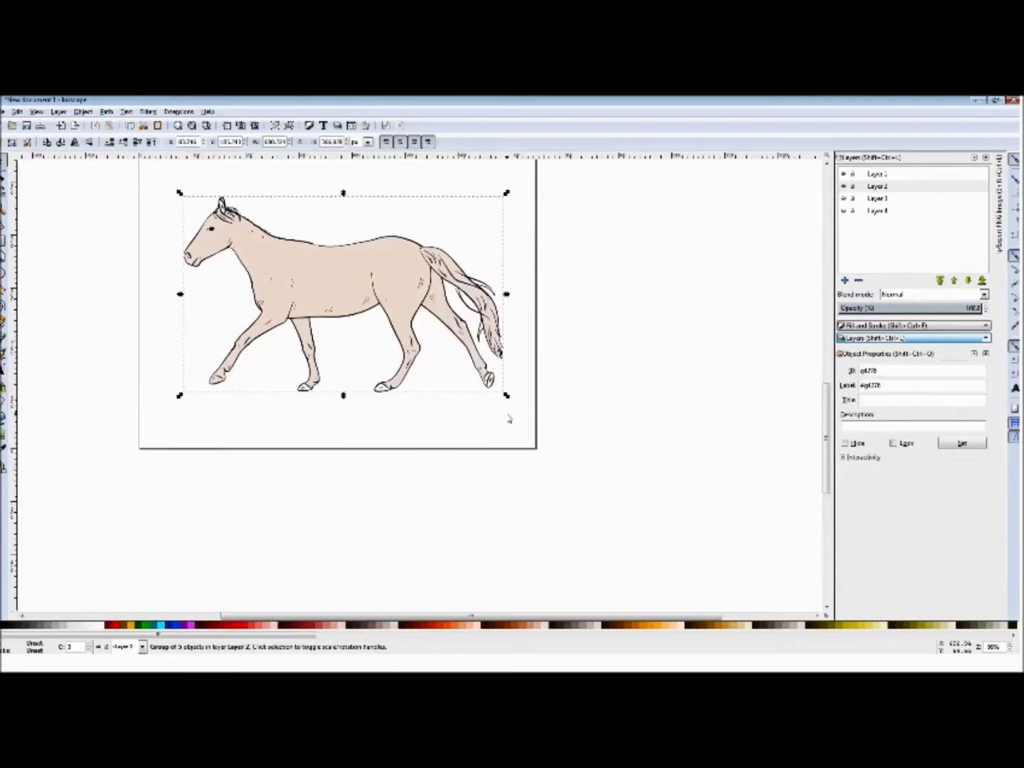
Step: Nudge the horse group slightly up and left, deselect it, and bring up the wings image folder
drag(361, 288, 348, 282)
scroll(327, 366, down, 2)
scroll(325, 365, up, 3)
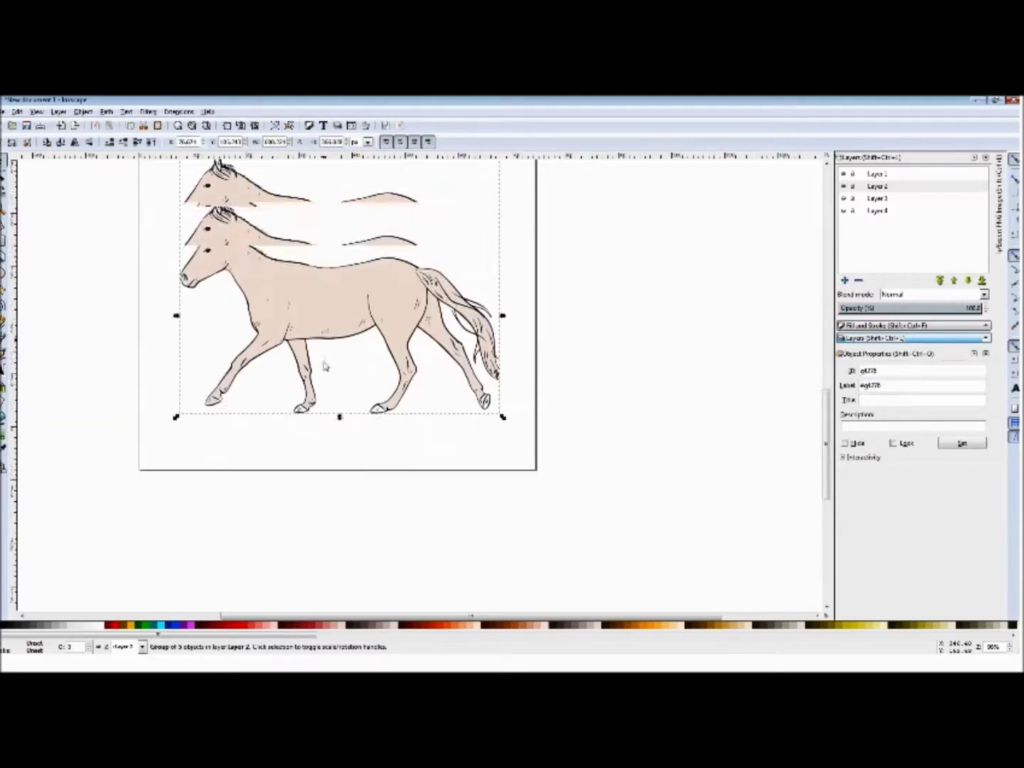
scroll(325, 367, up, 4)
click(314, 338)
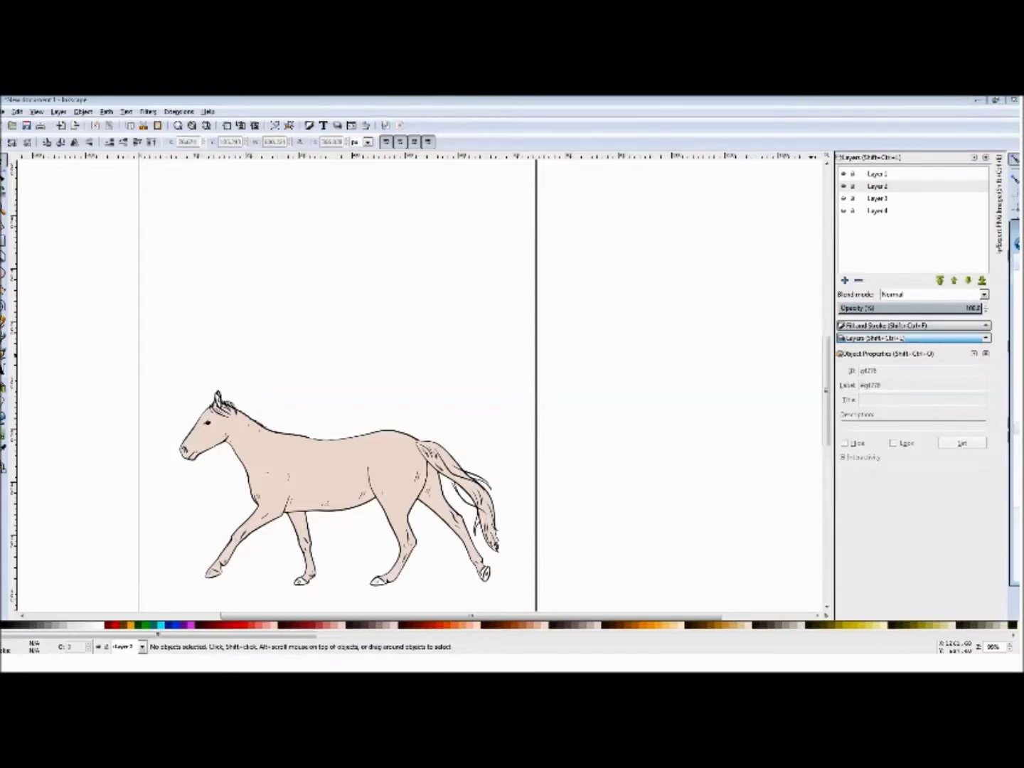
key(alt+Tab)
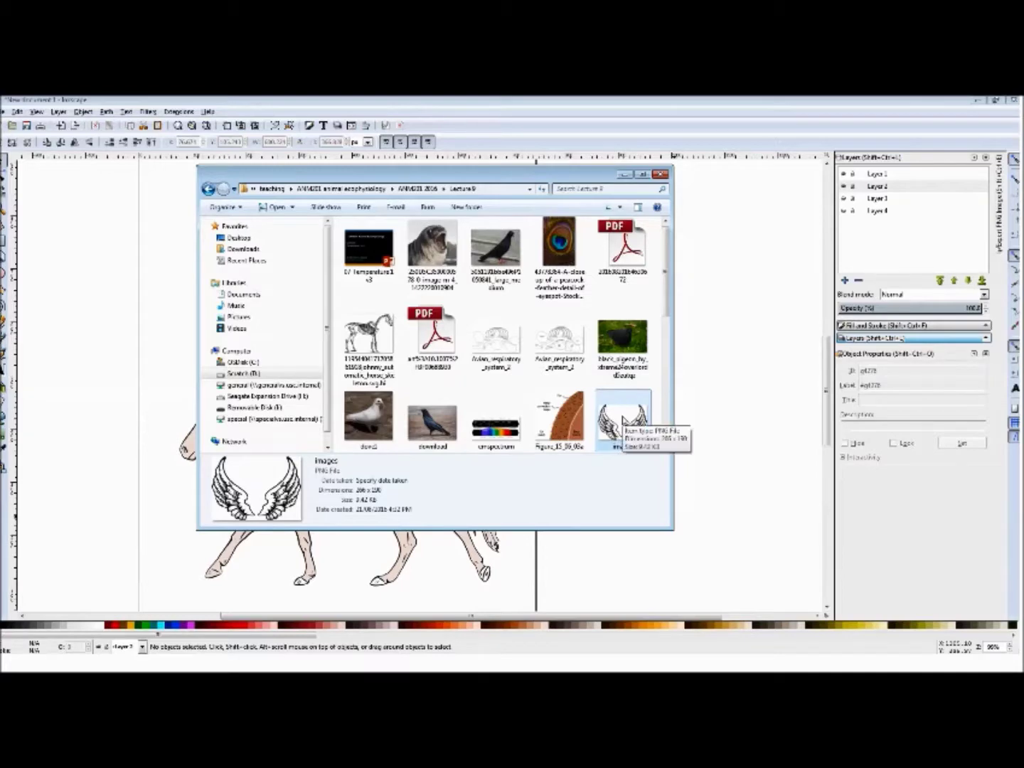
Step: Drop the wings PNG from Explorer onto the canvas as an embedded image and move it above the horse
drag(521, 177, 810, 210)
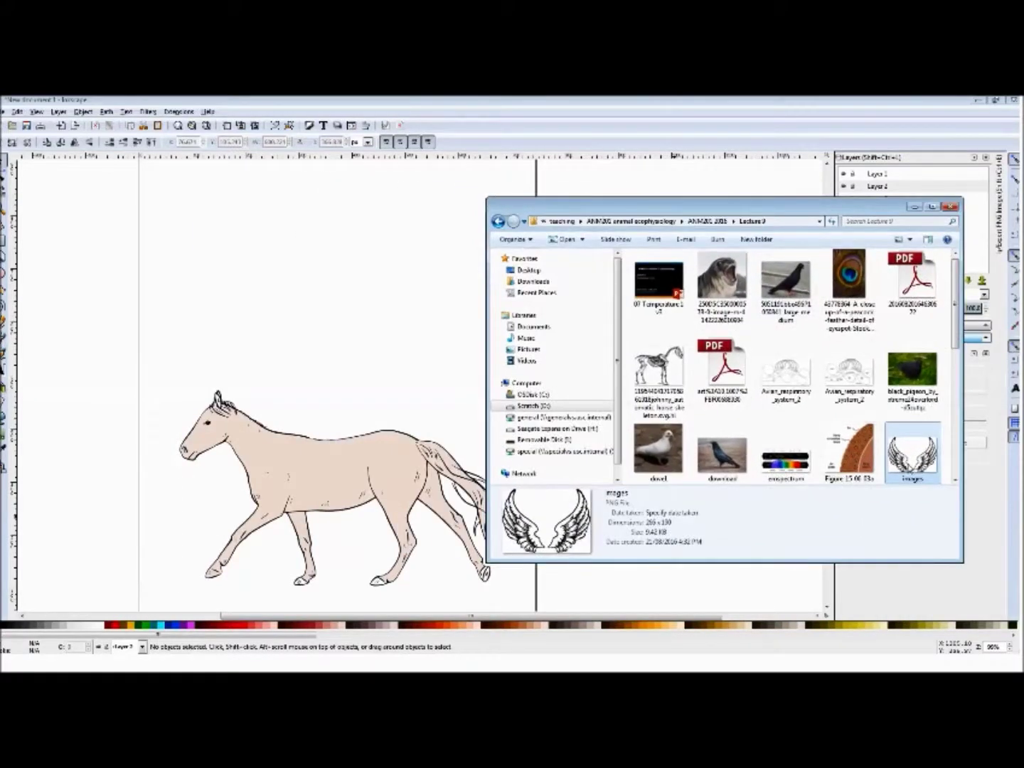
drag(298, 311, 291, 307)
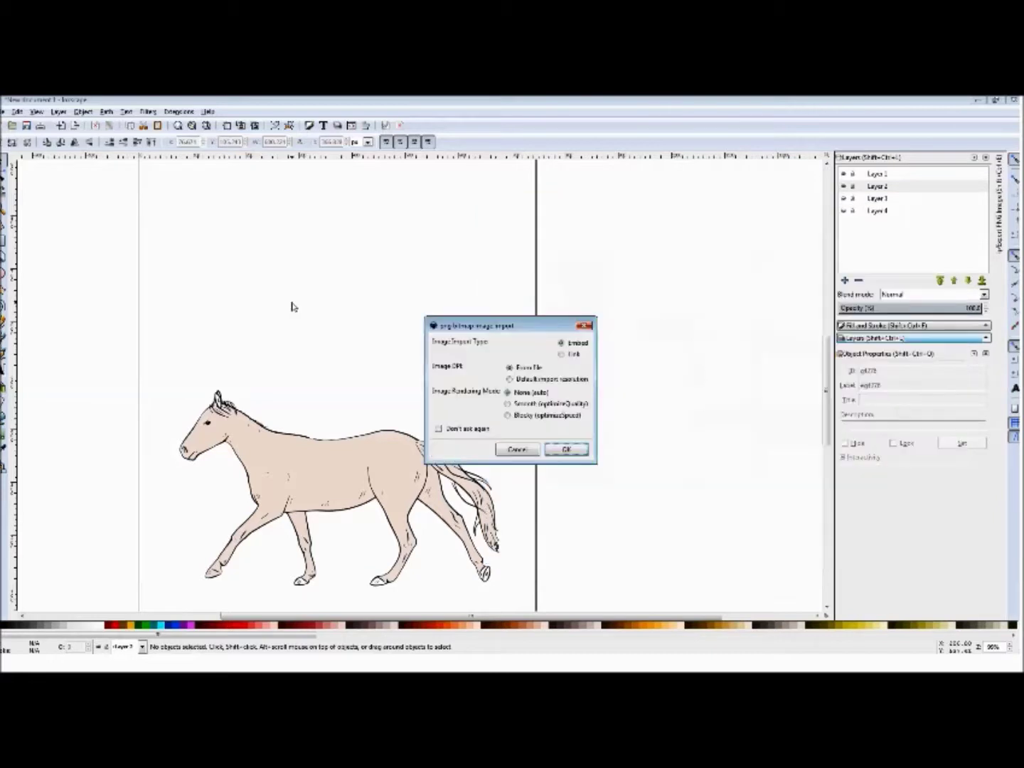
click(566, 451)
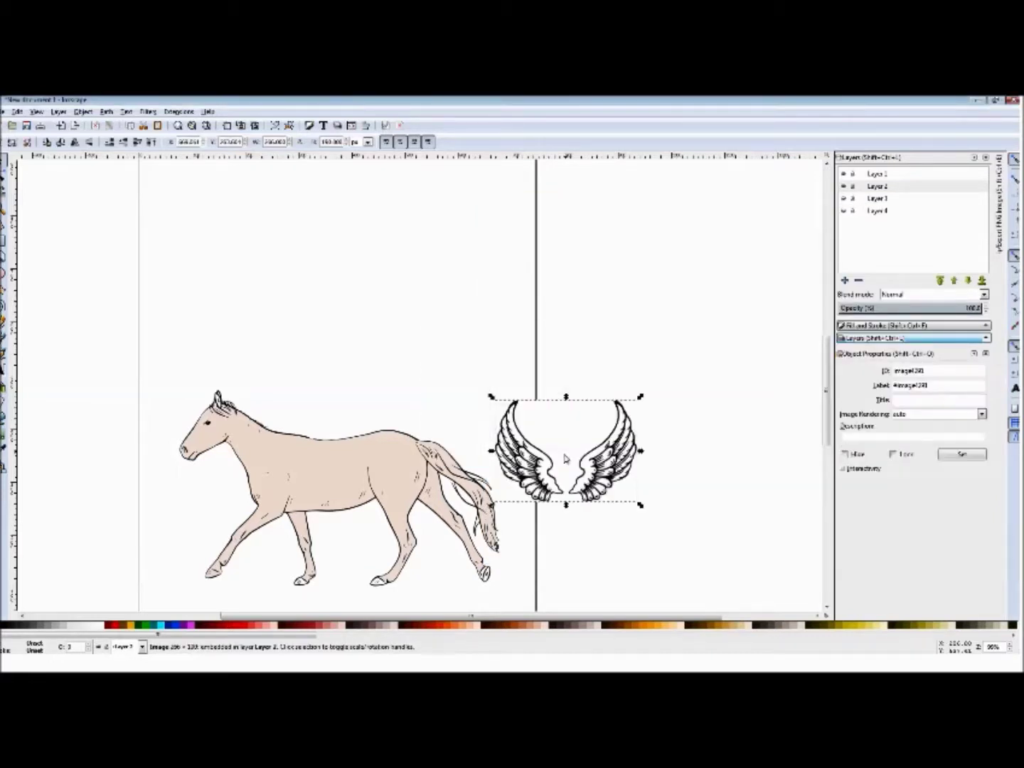
drag(567, 452, 336, 283)
Step: Trace the wings bitmap into a vector path with Path > Trace Bitmap
scroll(304, 311, up, 7)
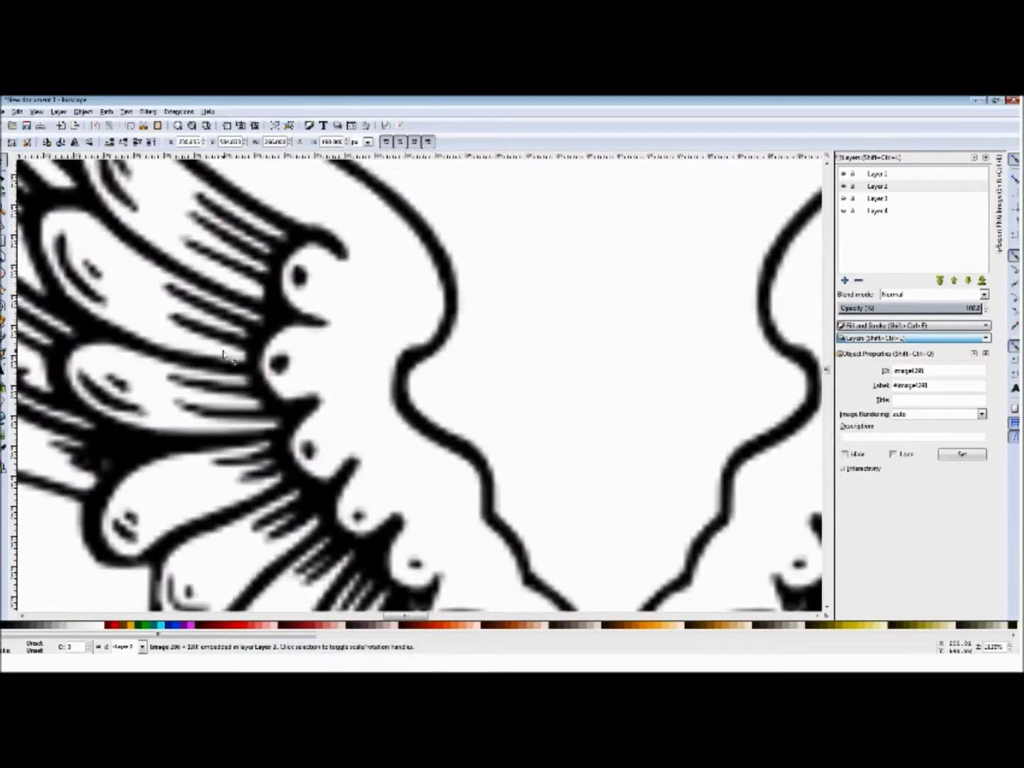
scroll(267, 320, down, 6)
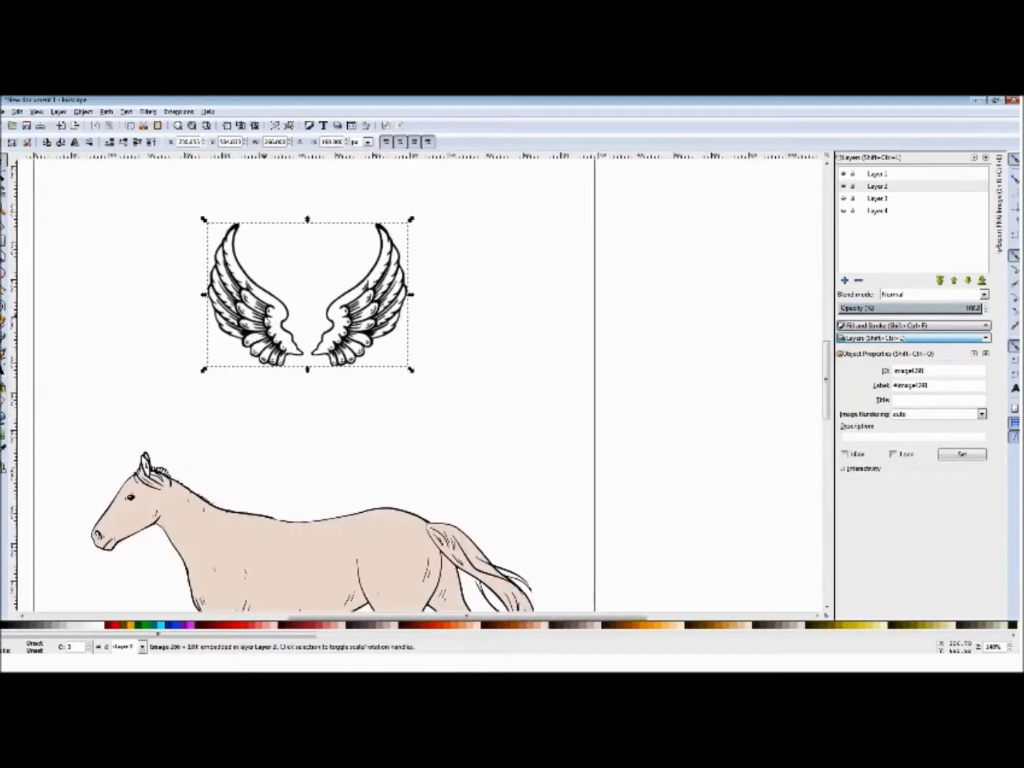
click(128, 112)
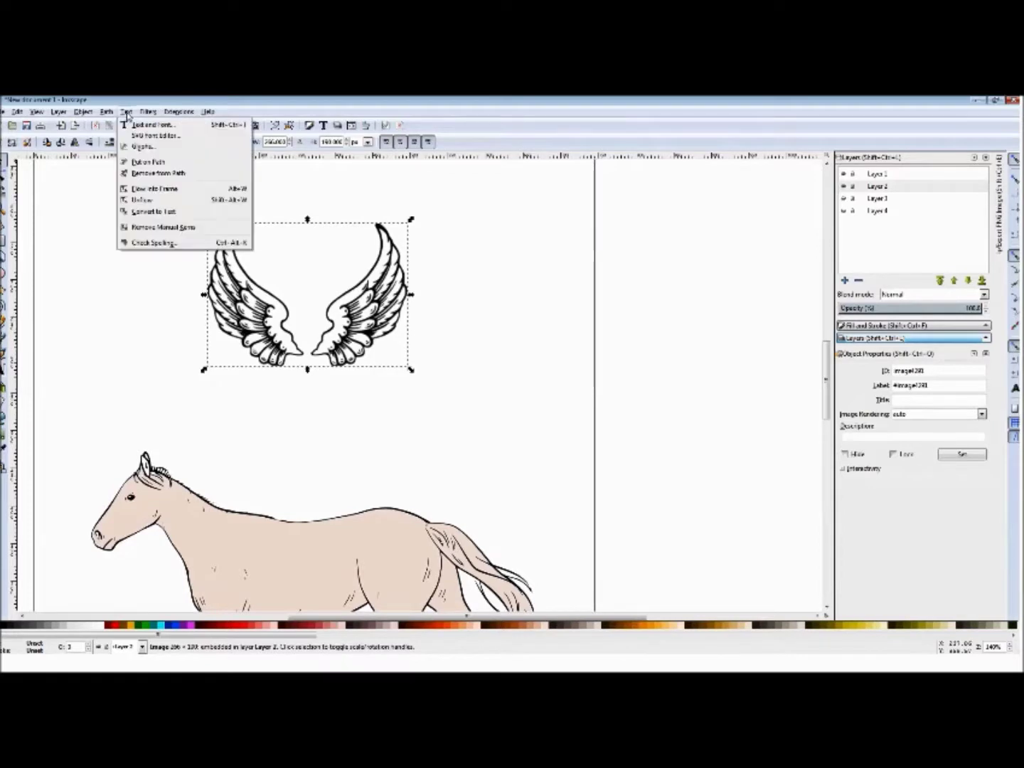
key(Escape)
click(108, 114)
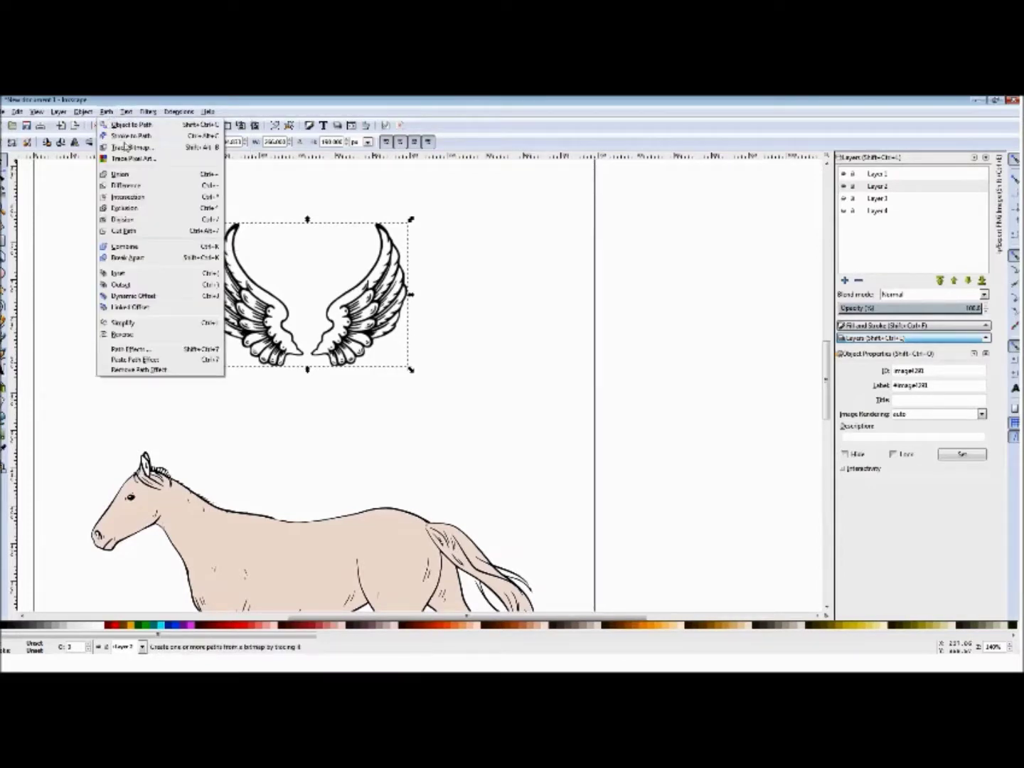
click(134, 148)
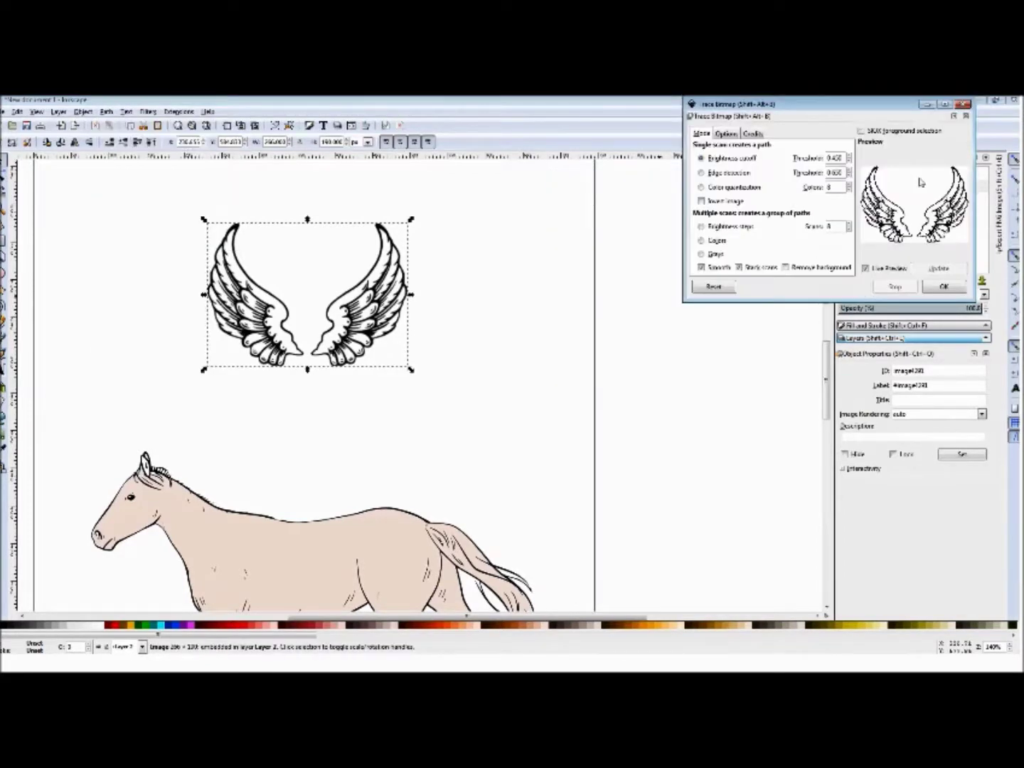
mouse_move(898, 102)
mouse_down()
mouse_move(747, 160)
mouse_move(650, 214)
mouse_up()
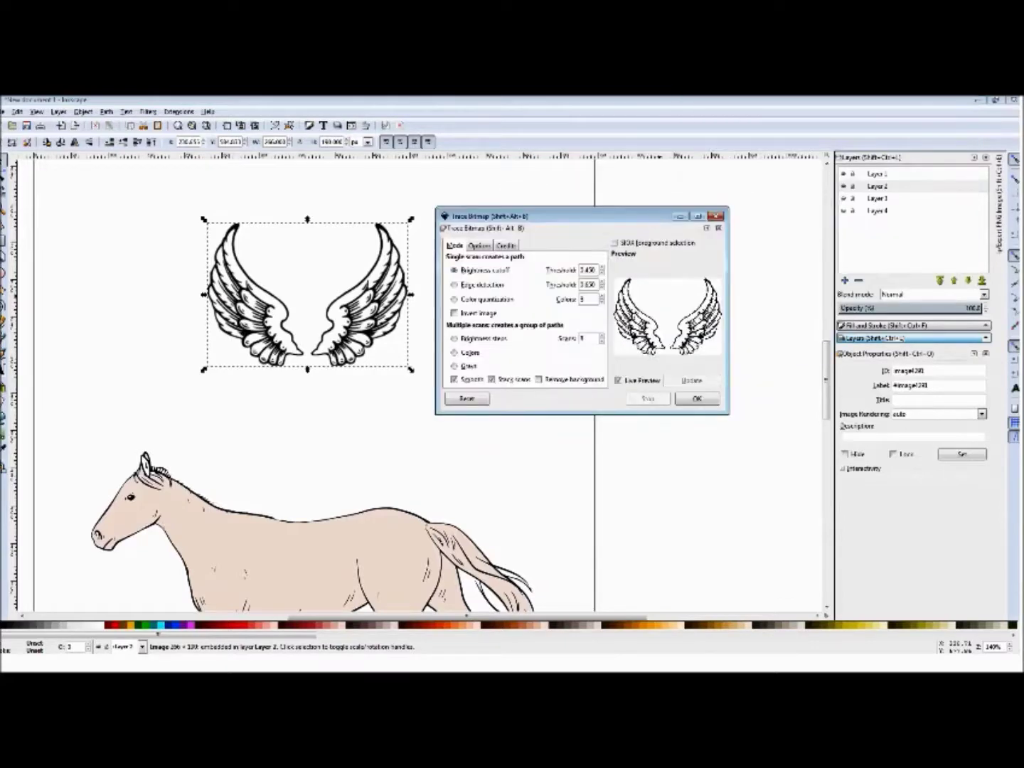
click(711, 403)
click(715, 216)
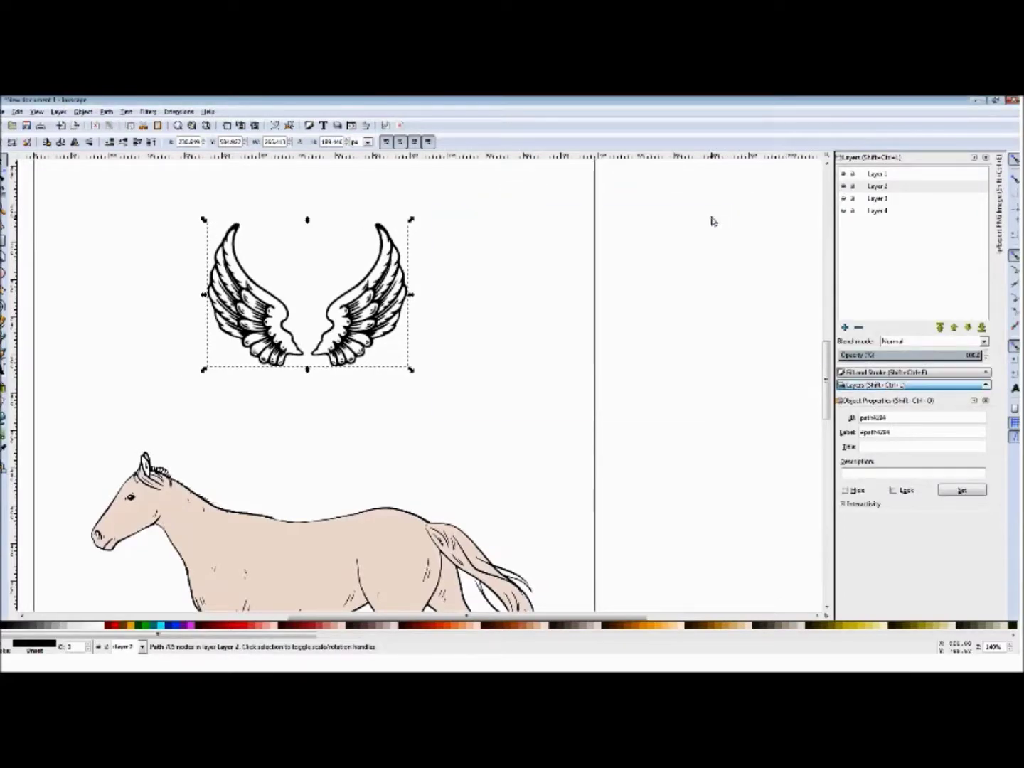
Step: Move the traced wings off the bitmap and arrange both wing pairs above the horse
mouse_move(348, 322)
mouse_down()
mouse_move(522, 446)
mouse_move(477, 439)
mouse_move(500, 418)
mouse_up()
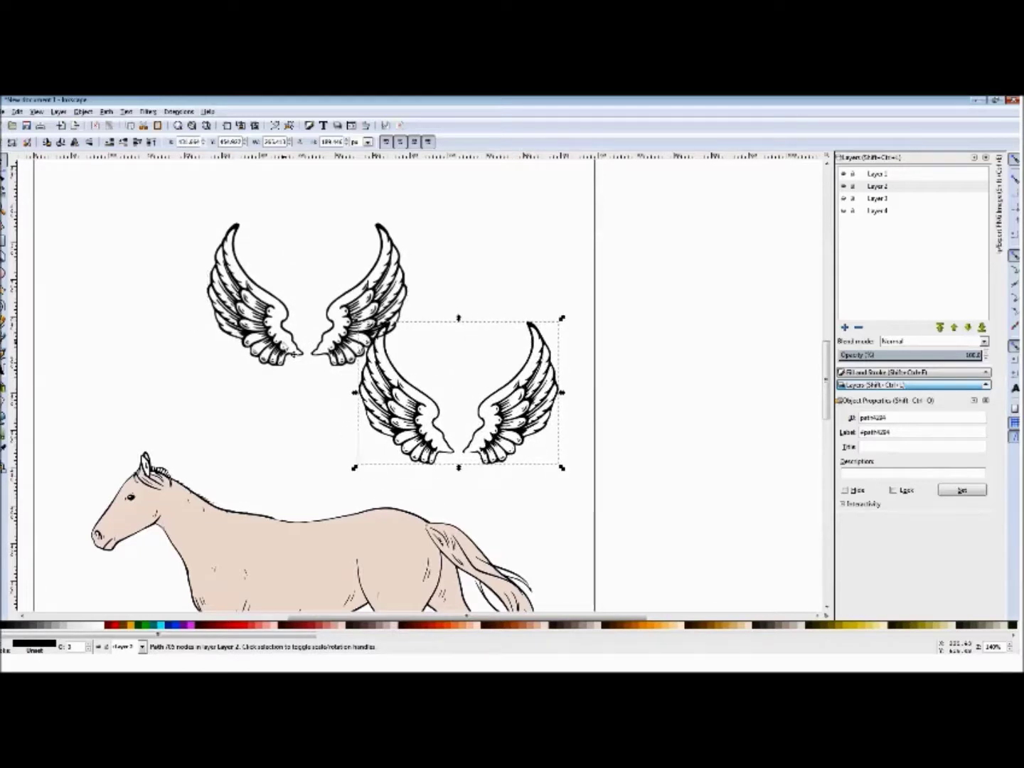
click(289, 354)
drag(288, 354, 183, 375)
scroll(150, 359, up, 4)
scroll(153, 360, down, 6)
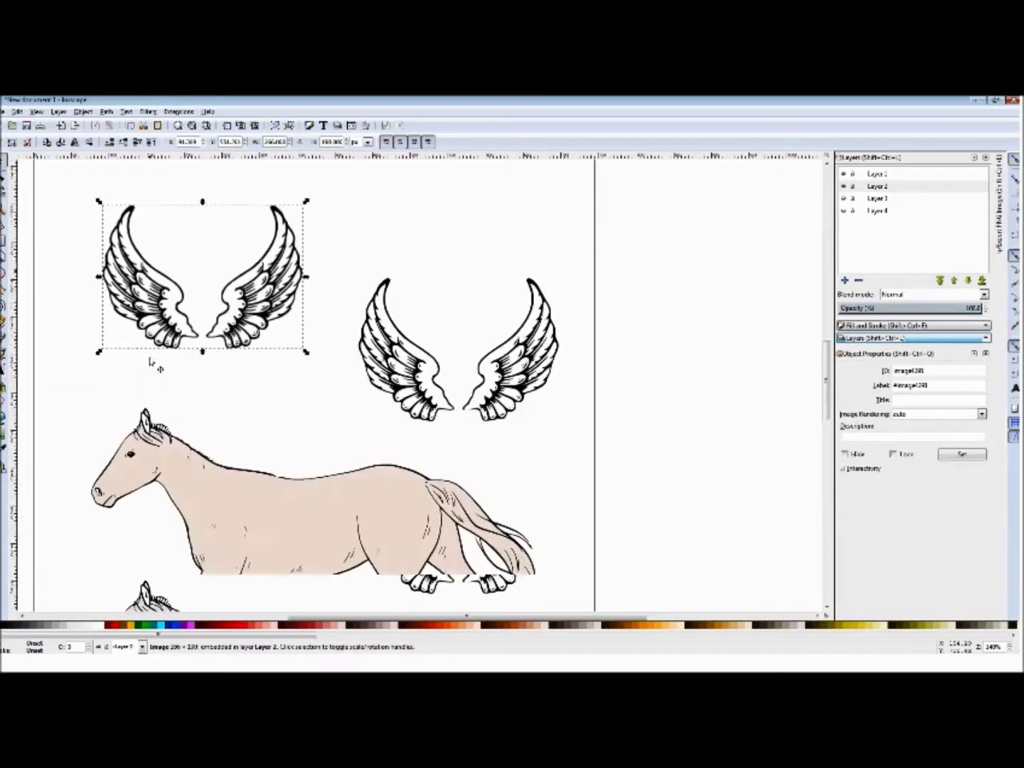
scroll(153, 360, up, 6)
scroll(227, 377, down, 5)
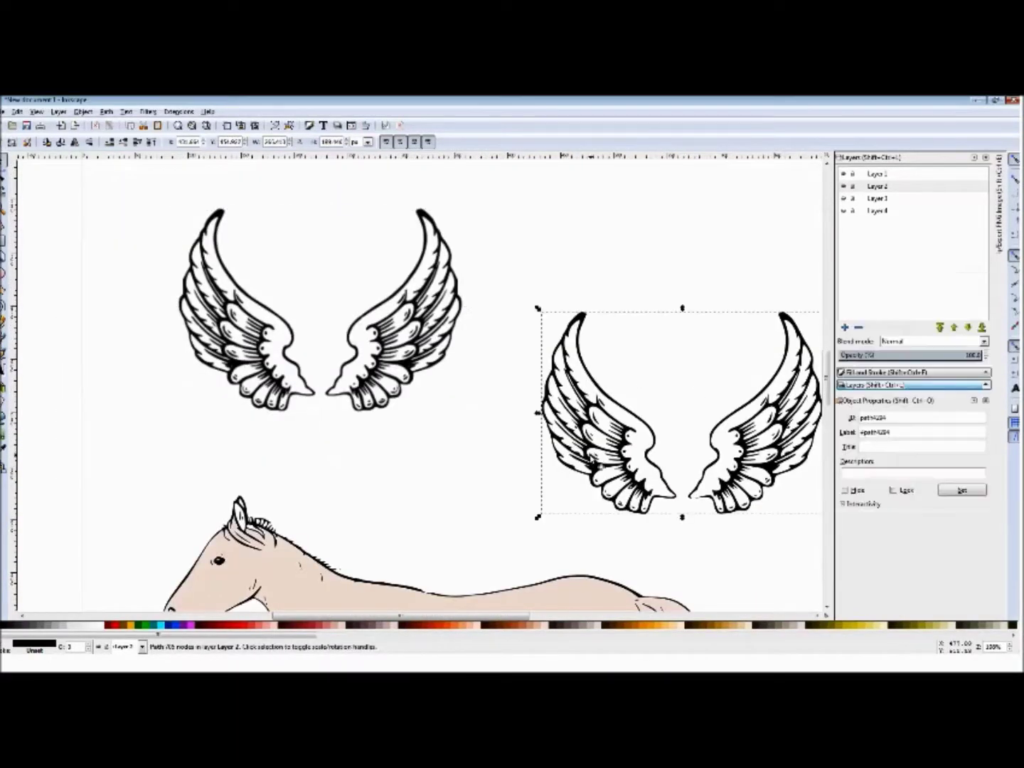
drag(633, 478, 594, 382)
scroll(594, 383, up, 5)
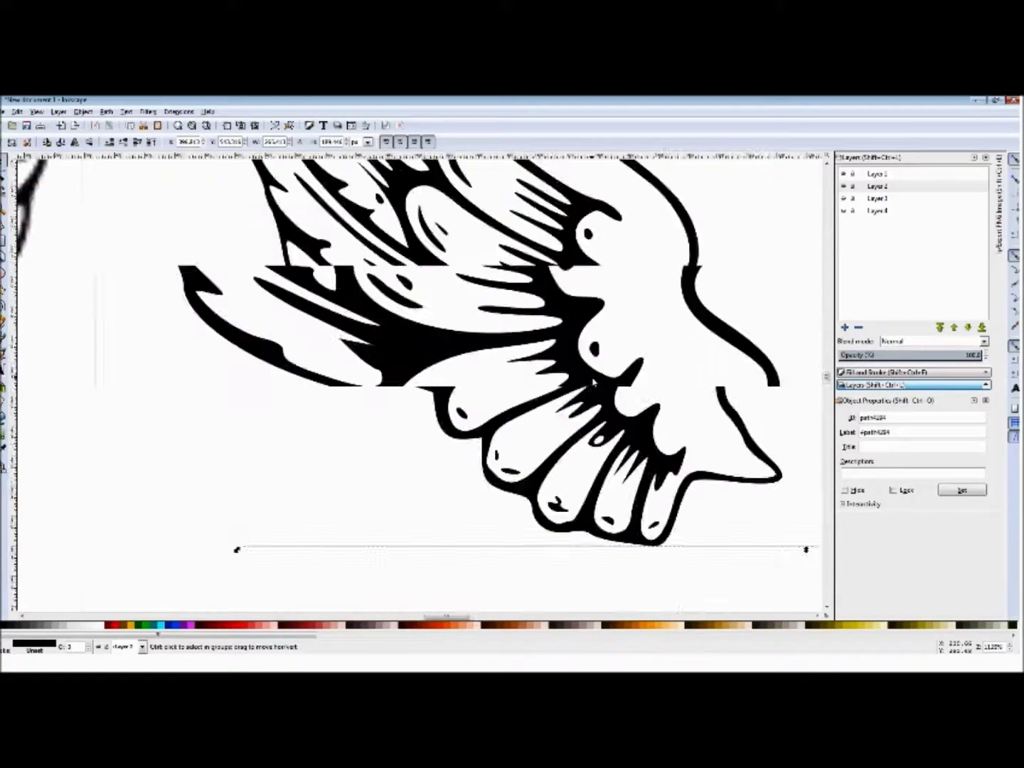
scroll(594, 382, up, 3)
scroll(594, 383, down, 8)
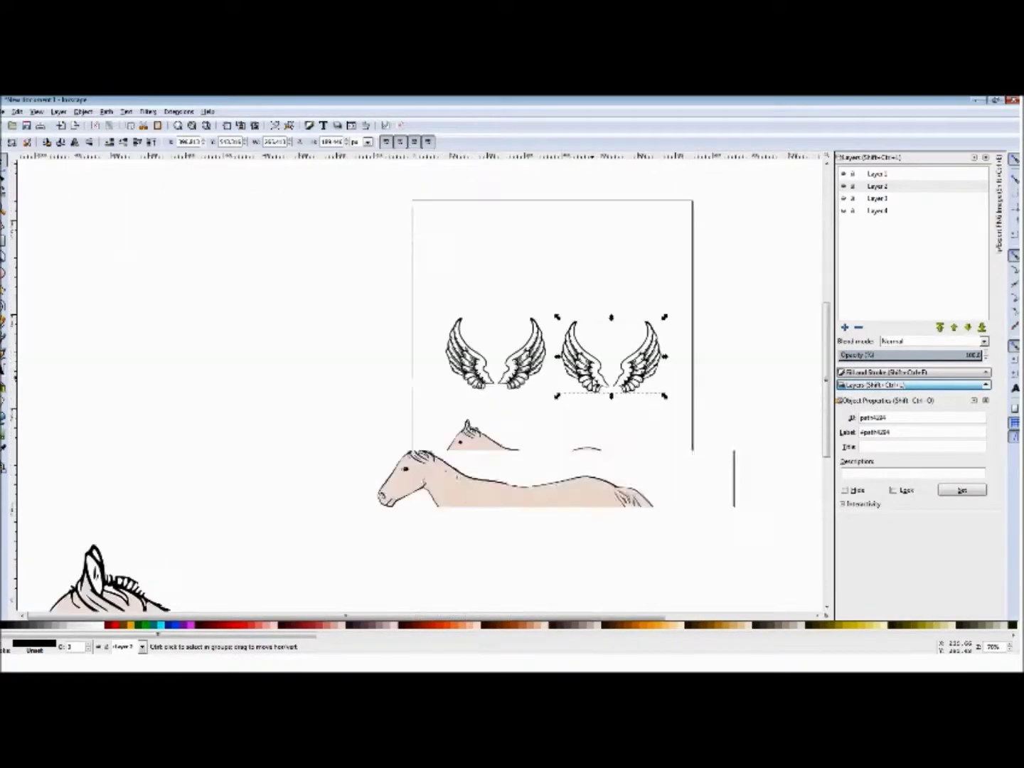
Step: Delete the original wing bitmap and move the traced wings to where it was
click(521, 388)
key(Delete)
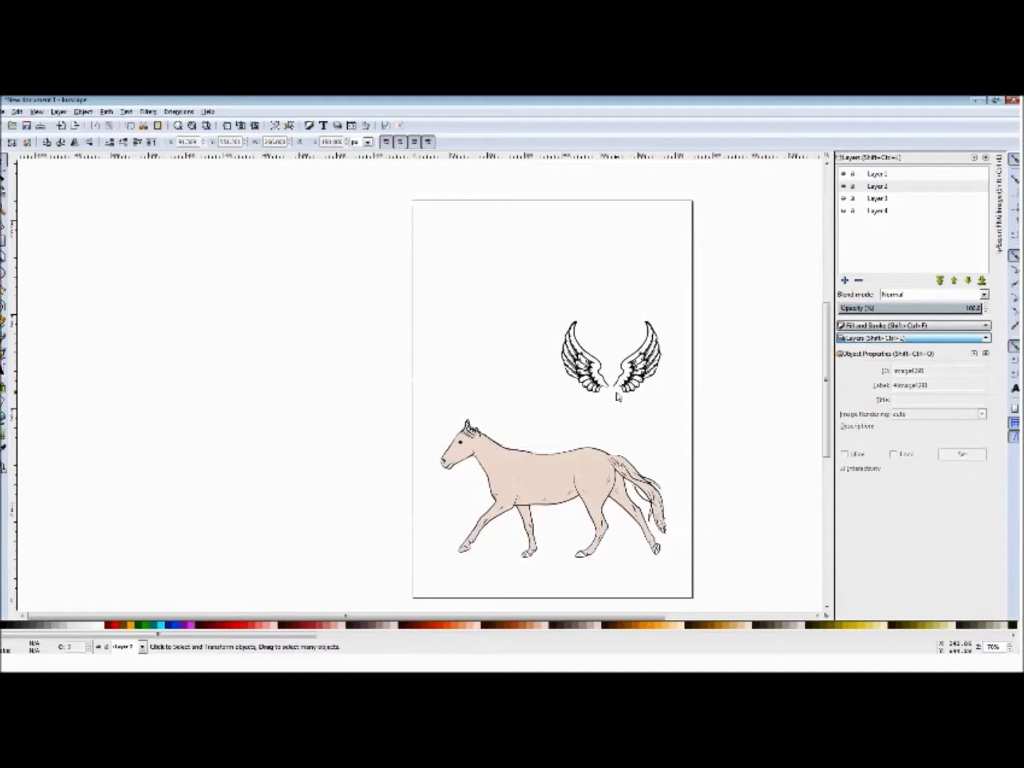
click(611, 393)
drag(611, 392, 582, 380)
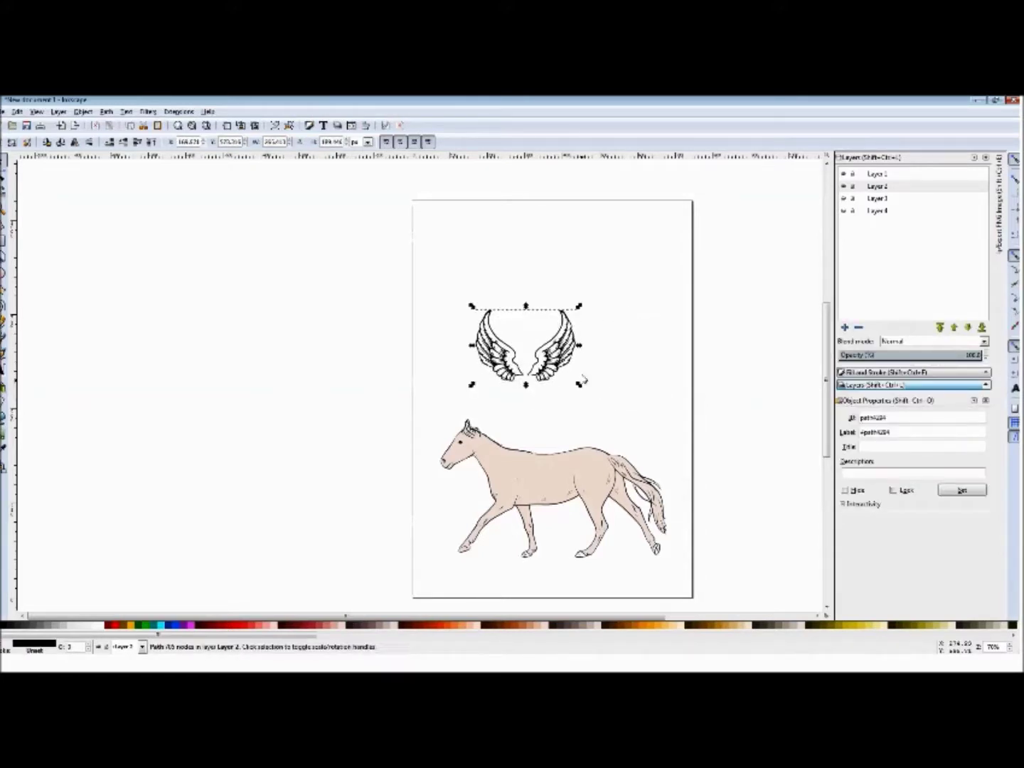
Step: Zoom in so the traced wing pair fills the view, ready for erasing
key(3)
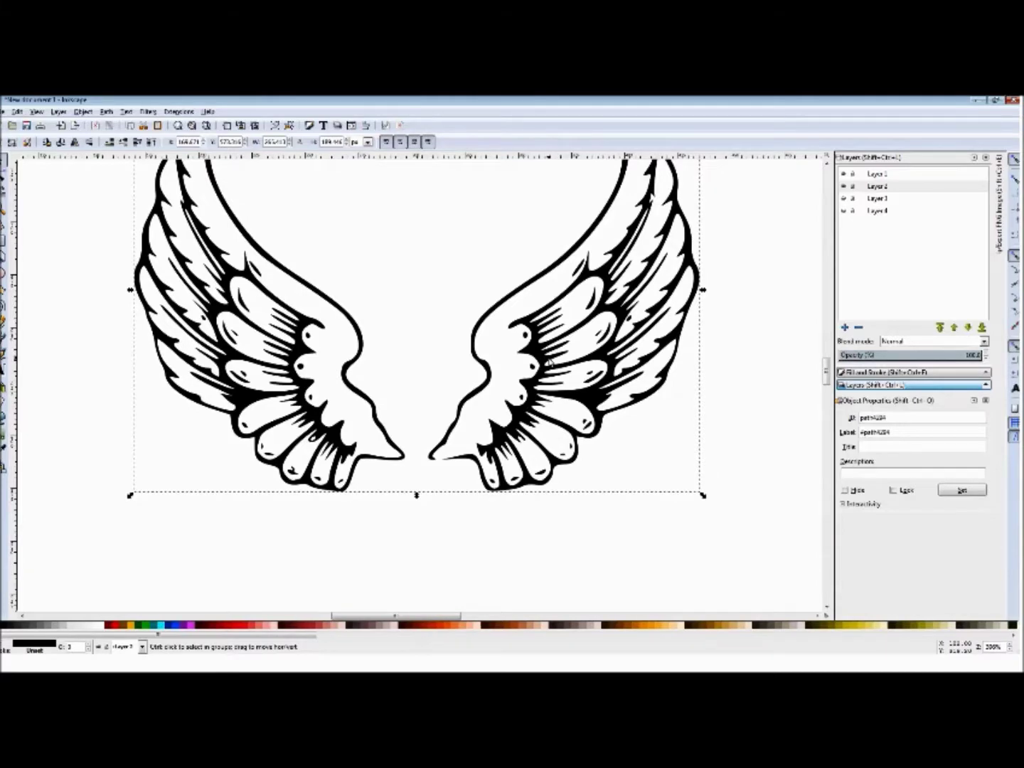
scroll(550, 363, down, 2)
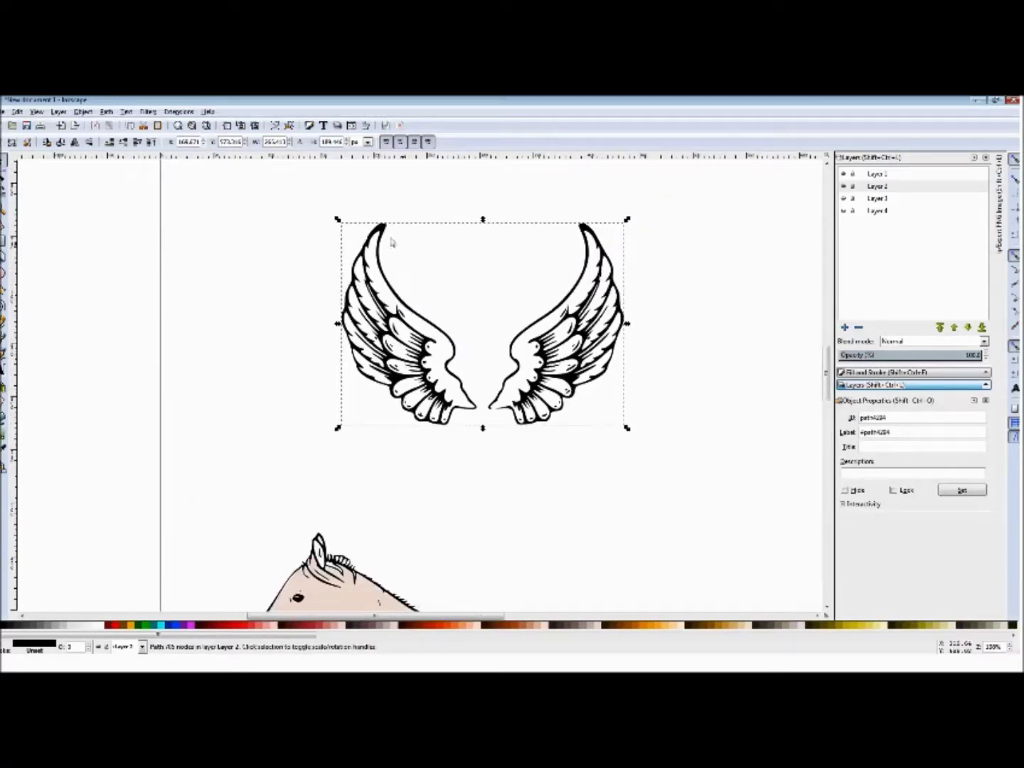
scroll(476, 409, up, 4)
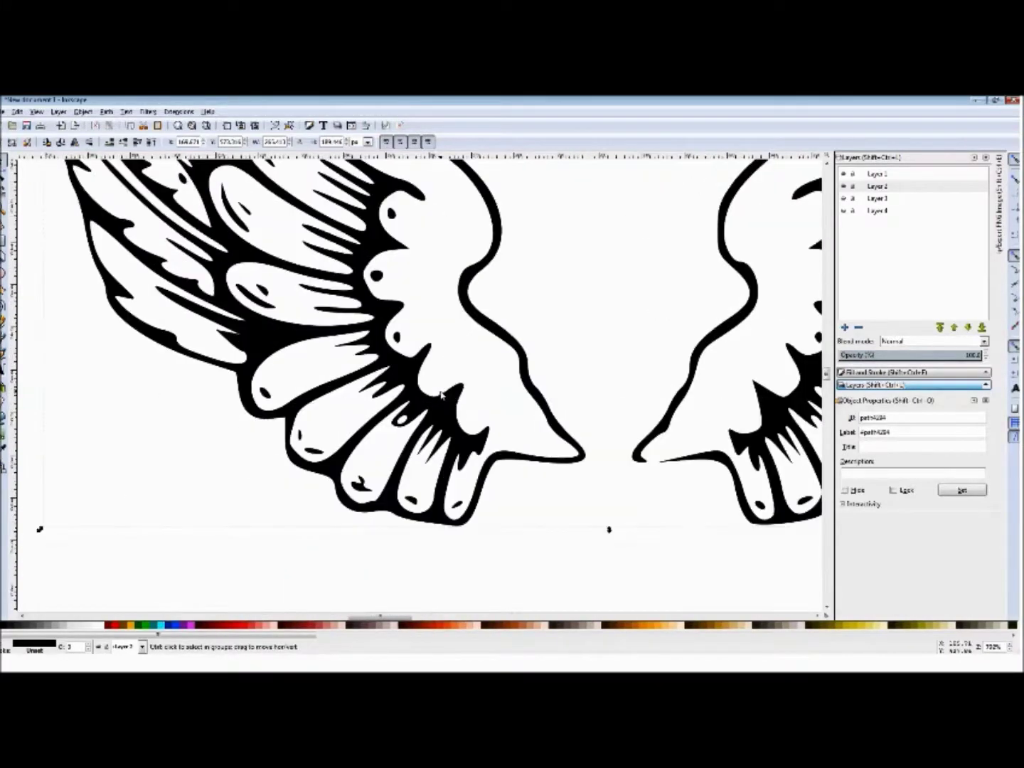
scroll(440, 394, down, 2)
scroll(551, 428, up, 6)
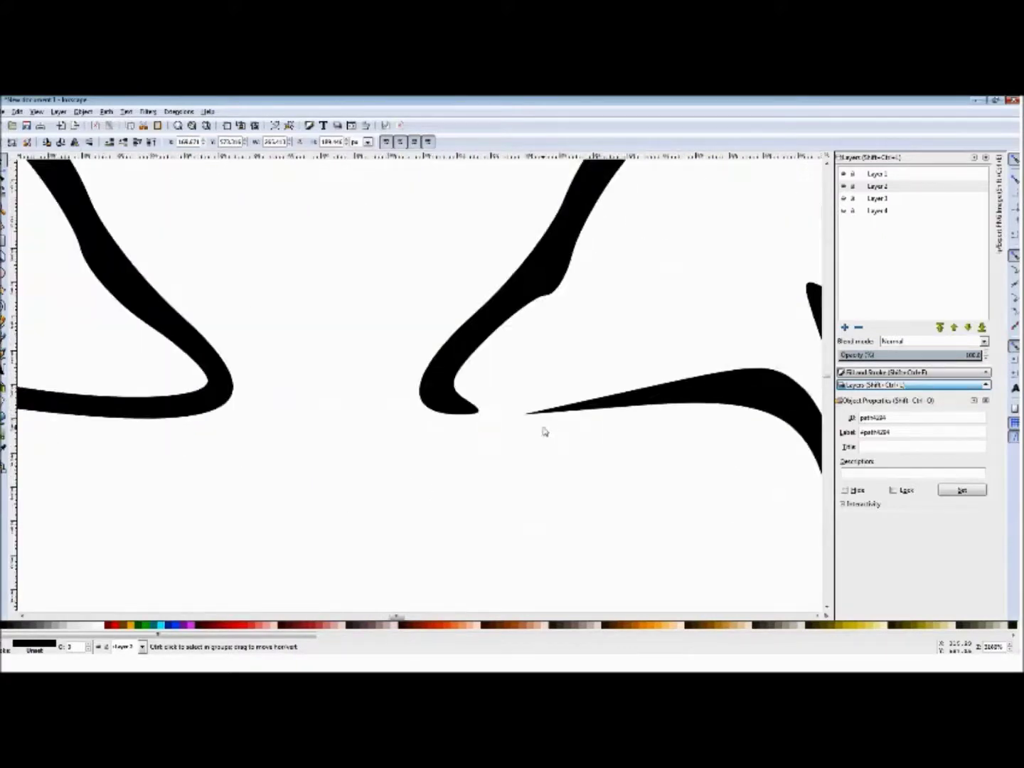
scroll(469, 420, down, 6)
scroll(468, 422, down, 2)
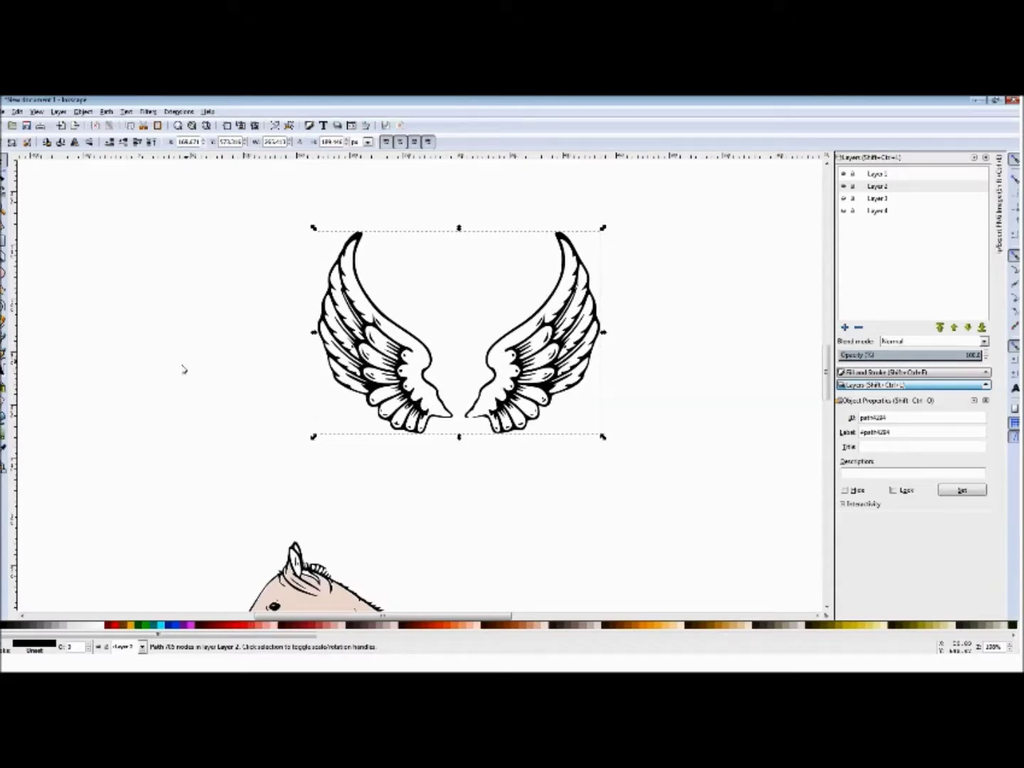
key(shift+e)
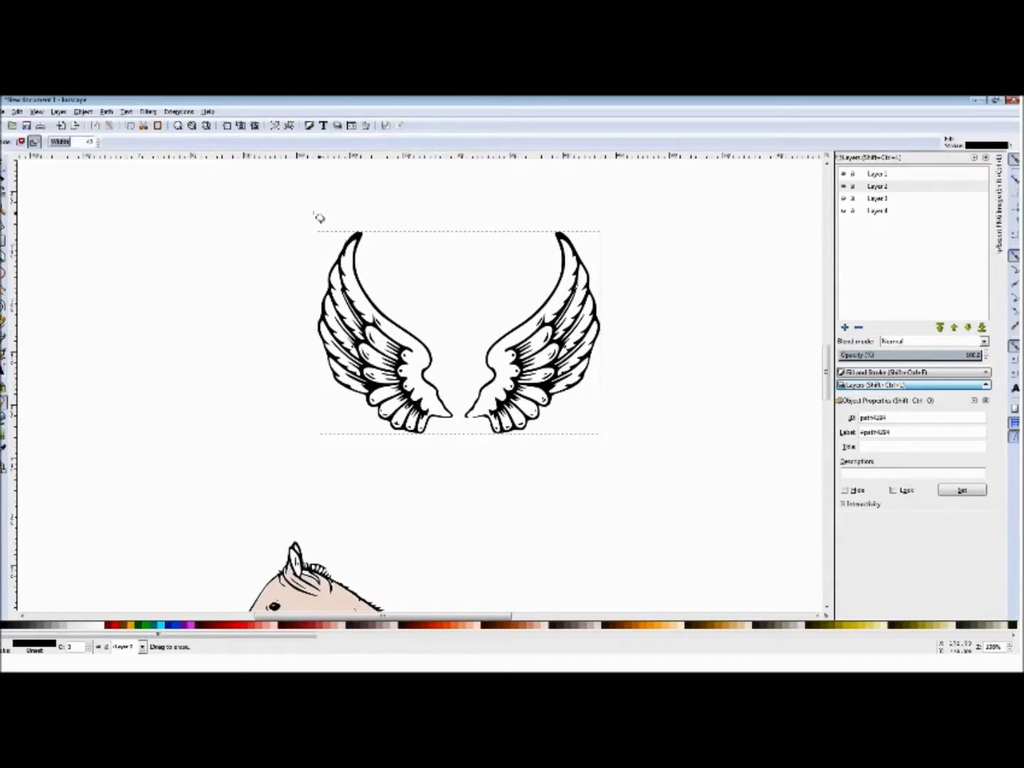
Step: Erase the left wing and its leftover fragments so only the right wing remains
scroll(319, 218, down, 1)
scroll(328, 210, down, 1)
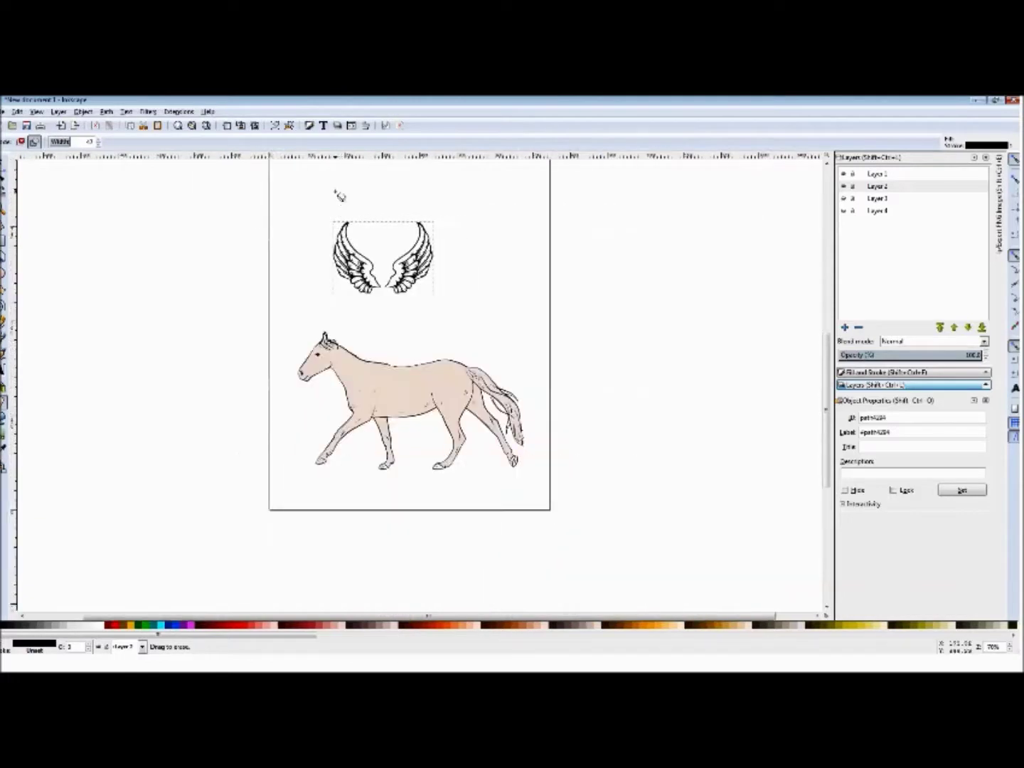
mouse_move(340, 196)
mouse_down()
mouse_move(349, 287)
mouse_move(374, 284)
mouse_move(361, 262)
mouse_move(372, 291)
mouse_up()
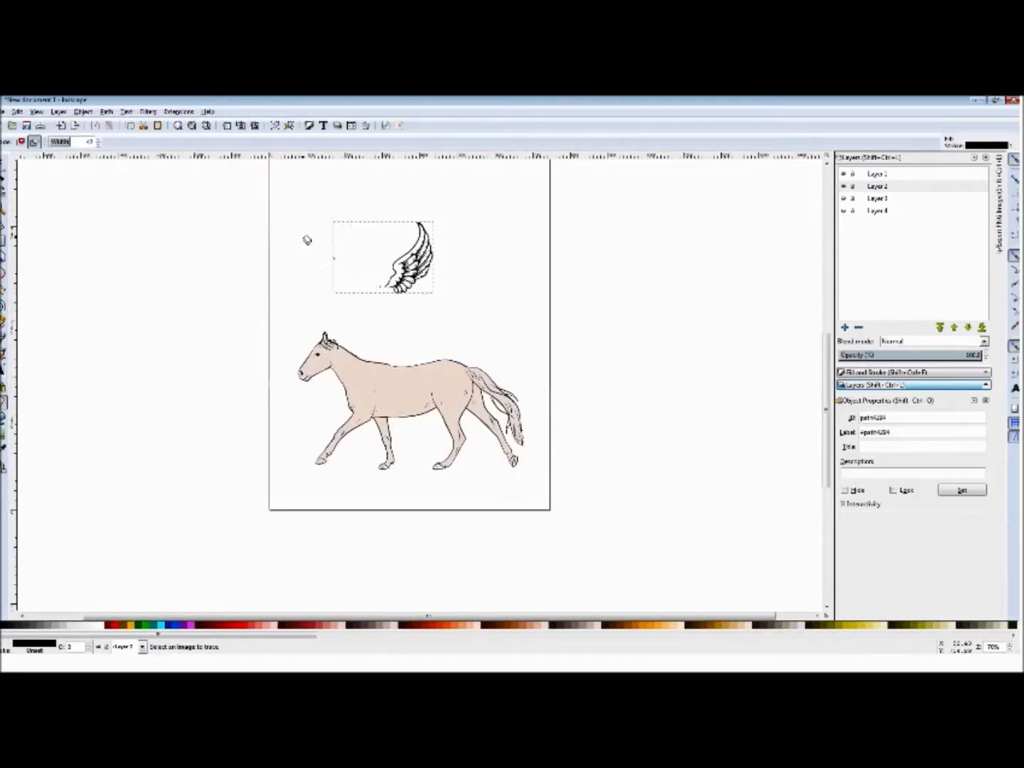
drag(329, 252, 367, 293)
scroll(385, 293, up, 4)
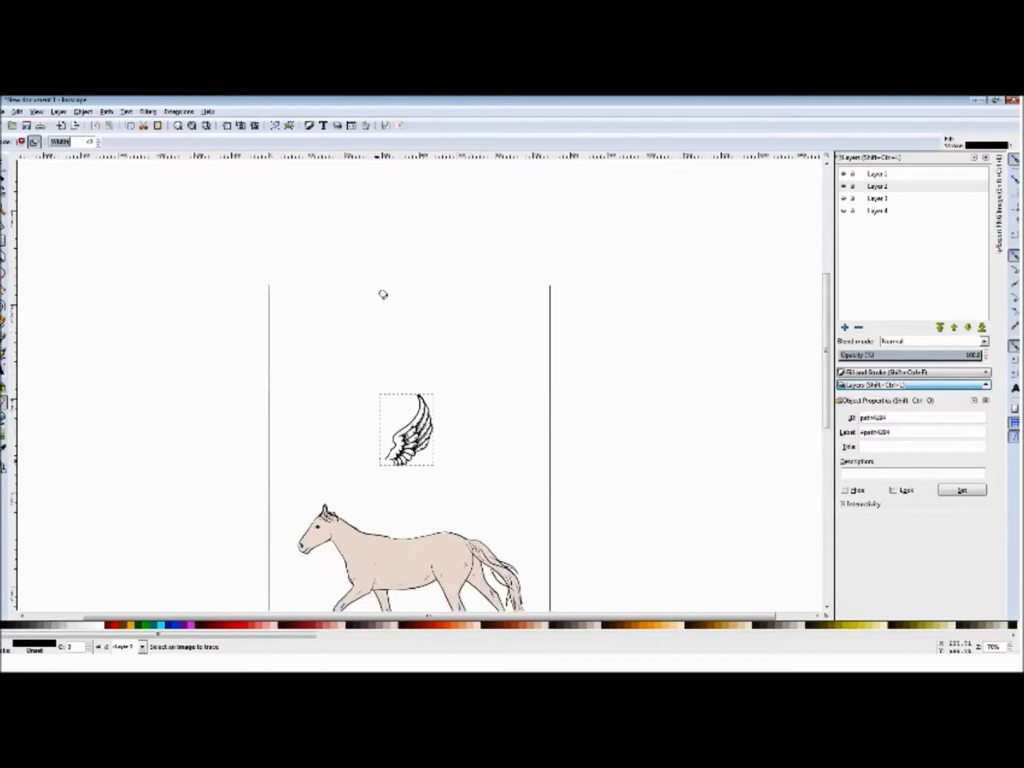
scroll(384, 293, down, 4)
scroll(389, 374, up, 3)
mouse_move(358, 279)
mouse_down()
mouse_move(348, 270)
mouse_move(356, 288)
mouse_up()
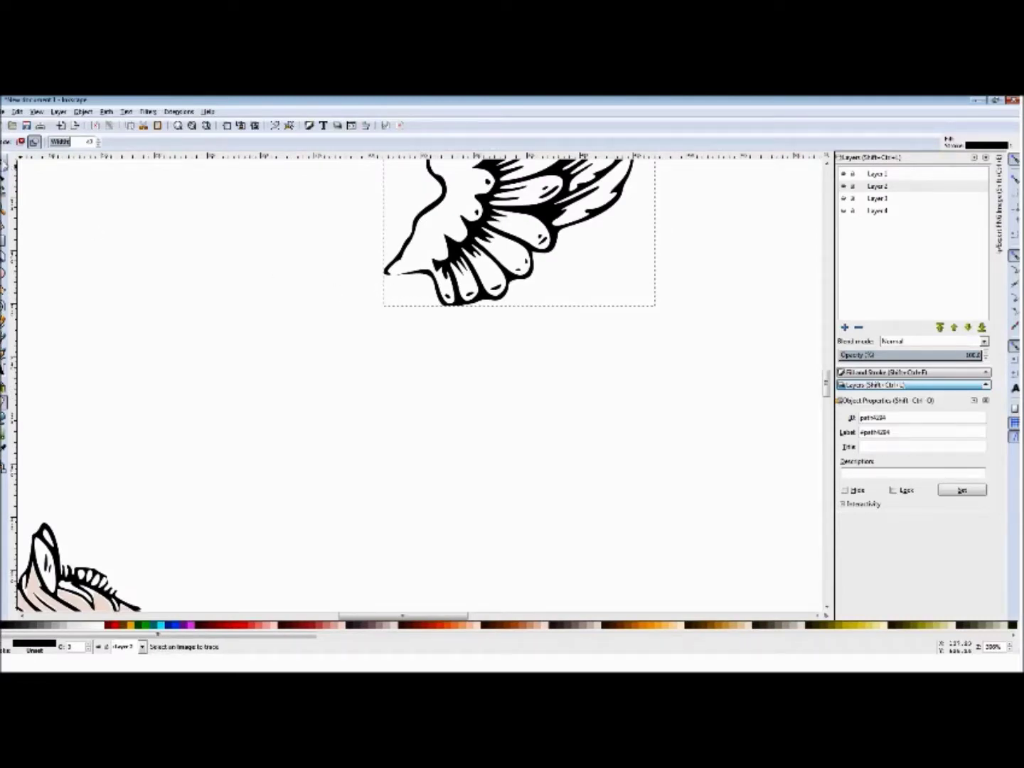
key(F1)
scroll(407, 353, down, 4)
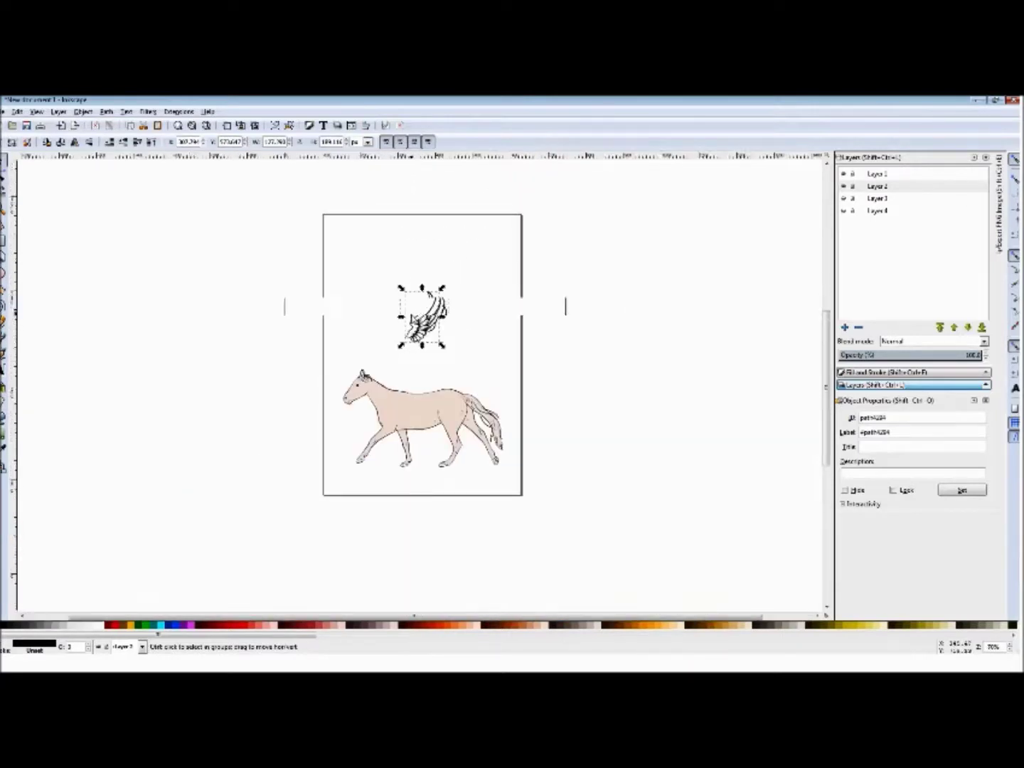
scroll(409, 345, up, 3)
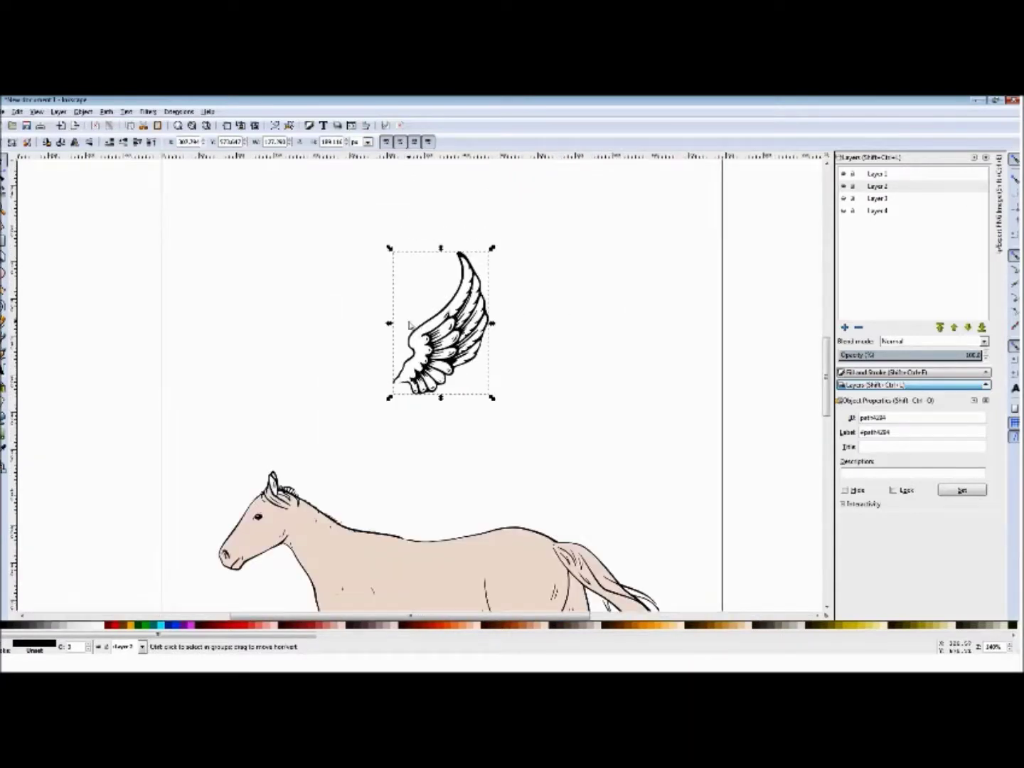
Step: Move the wing above the horse's back and enlarge it to about 138%
click(207, 244)
click(458, 363)
drag(459, 365, 448, 485)
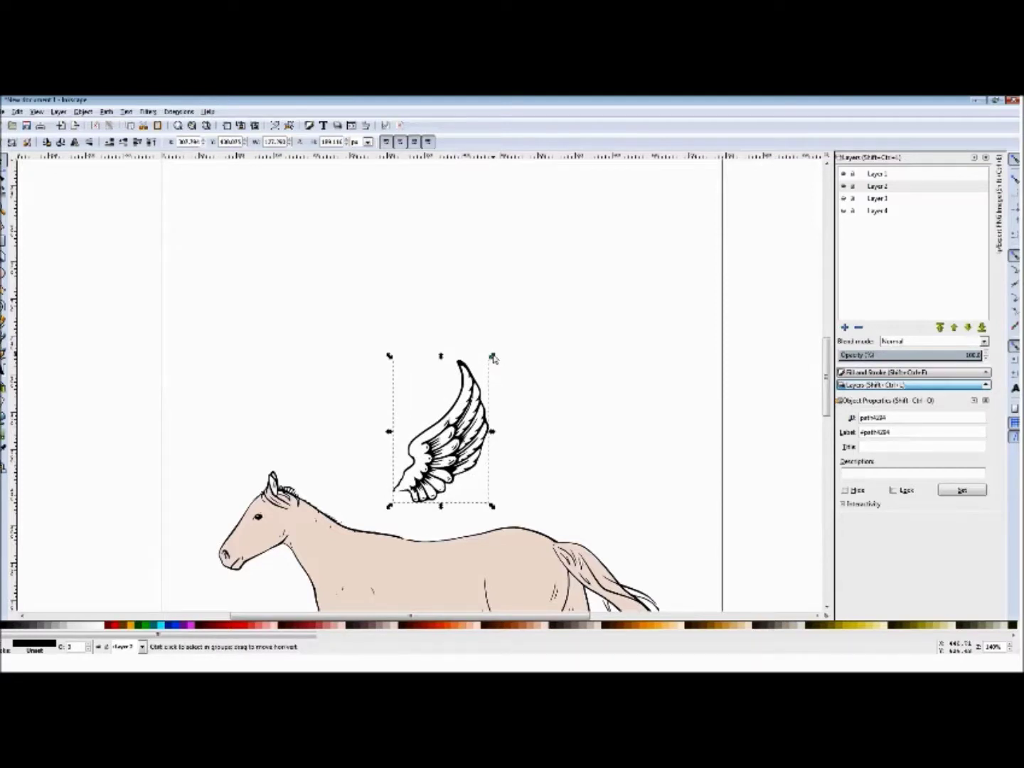
drag(494, 359, 642, 231)
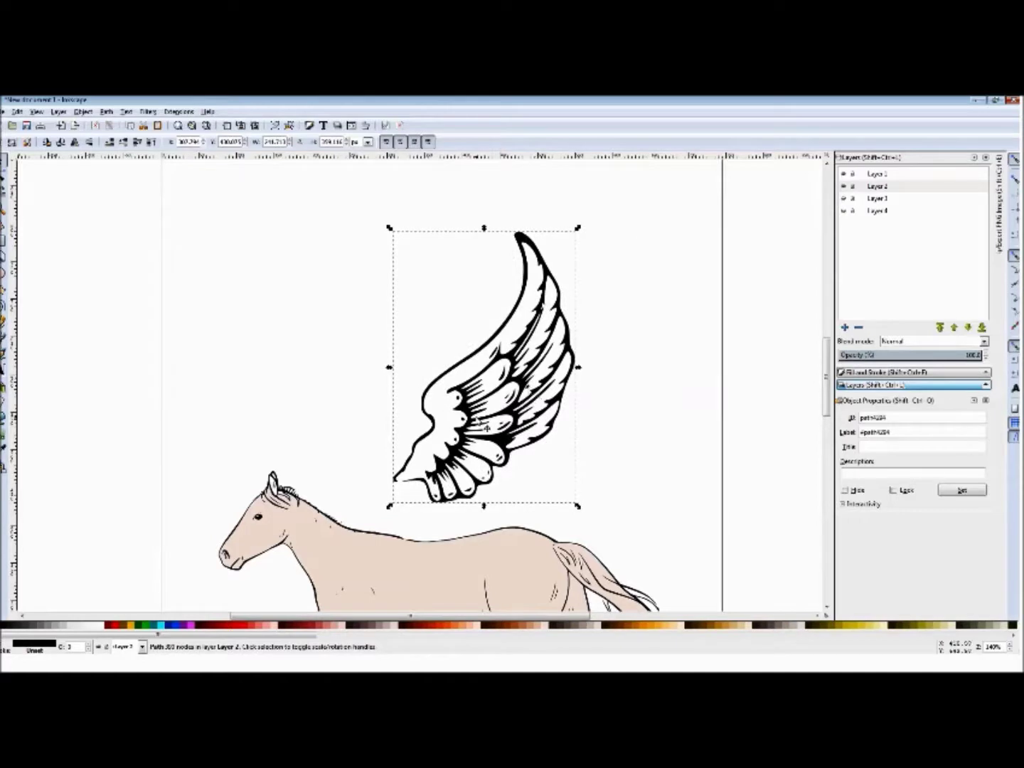
drag(473, 419, 483, 410)
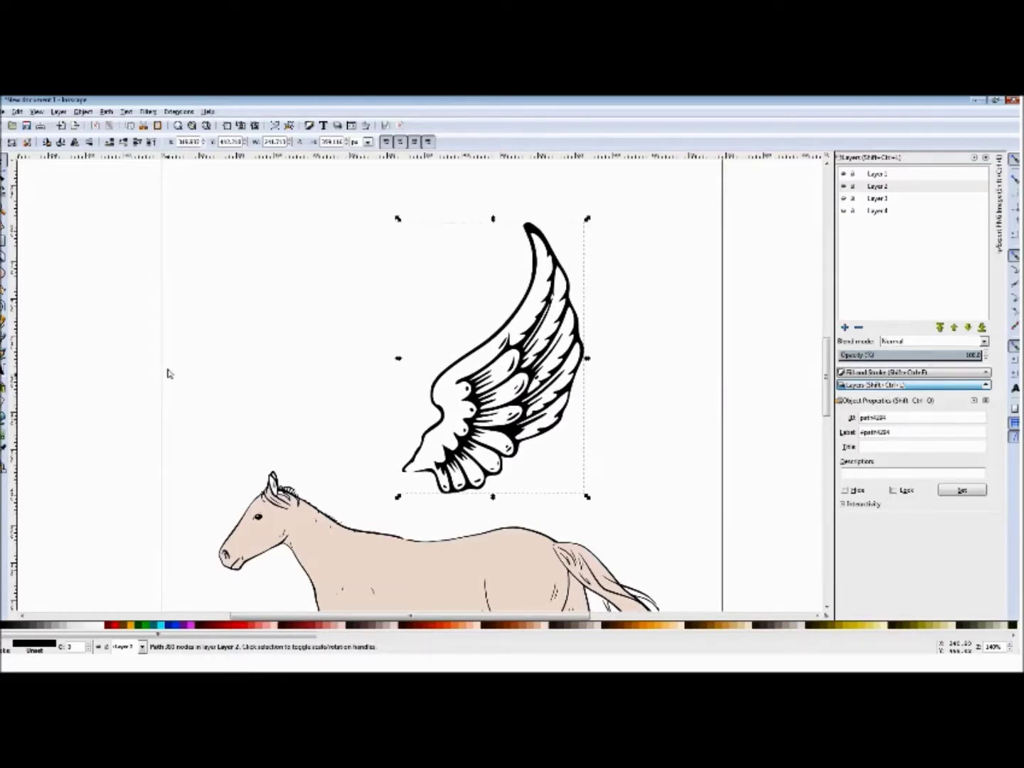
Step: Draw a short freehand pencil line closing the gap at the wing's lower tip
click(5, 323)
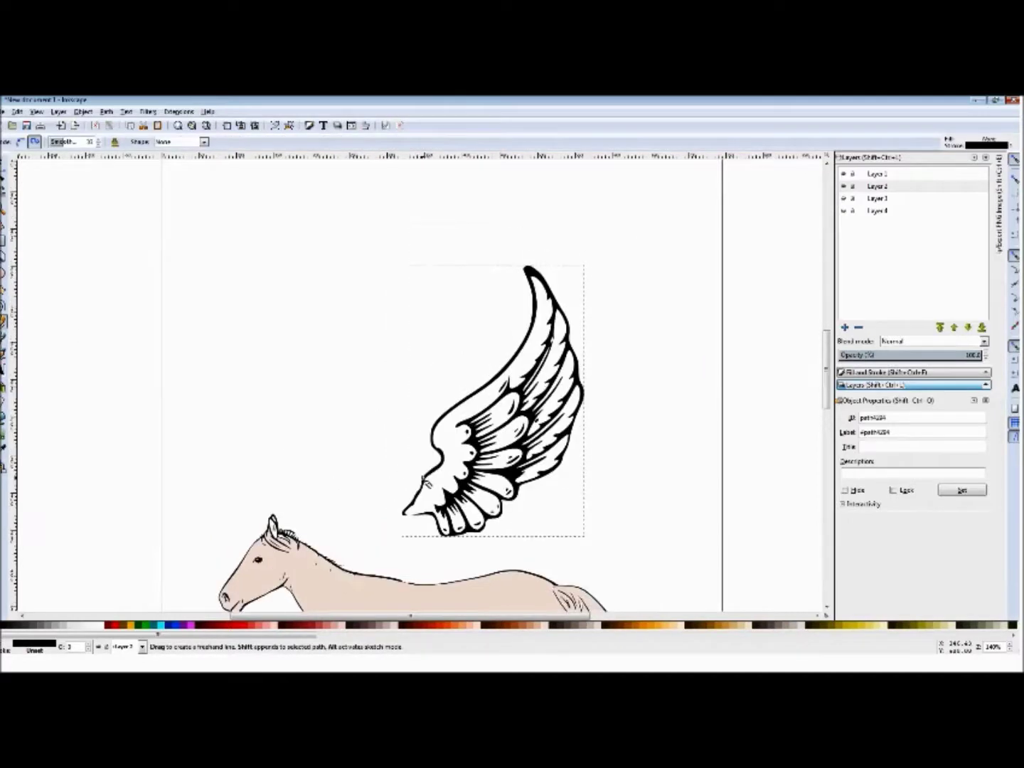
scroll(419, 486, up, 7)
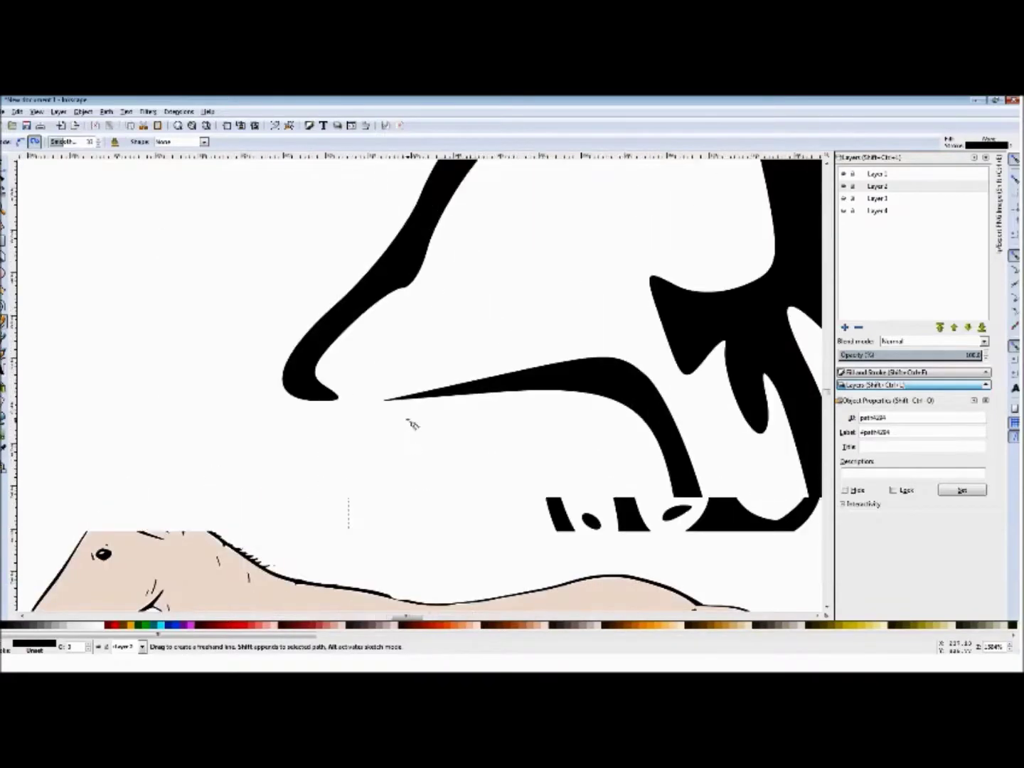
mouse_move(430, 397)
mouse_down()
mouse_move(359, 403)
mouse_move(315, 392)
mouse_up()
scroll(340, 430, down, 6)
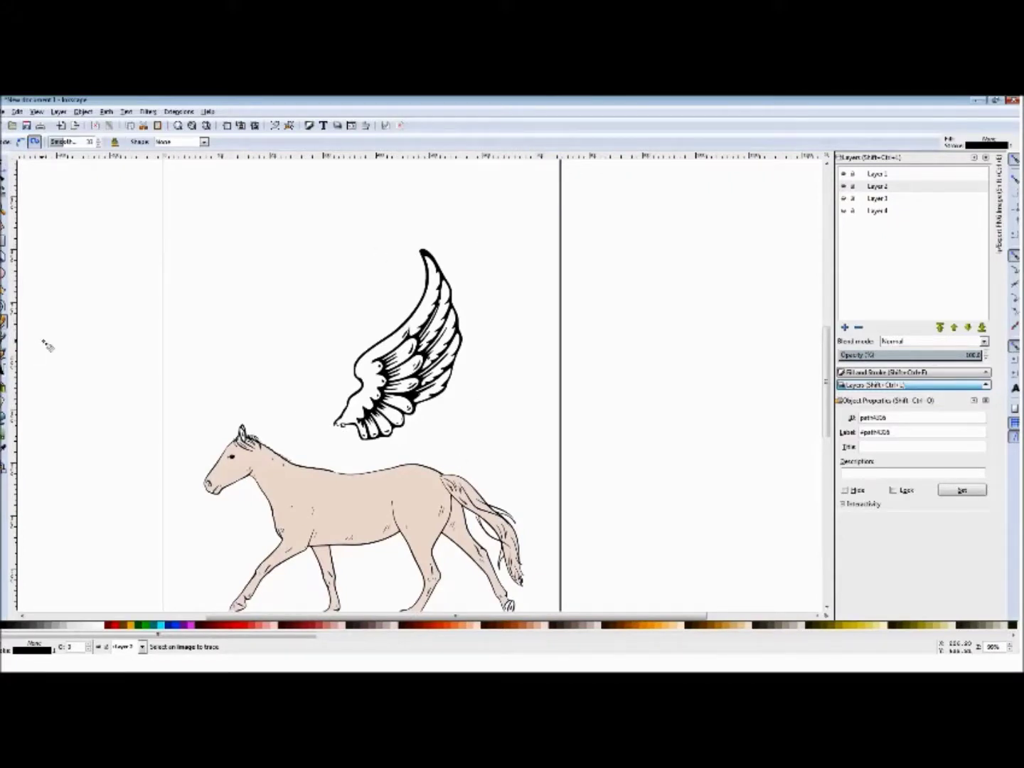
click(6, 162)
Step: Delete the stray pencil line and paint-bucket fill the wing's outer band, settling on medium grey
key(Delete)
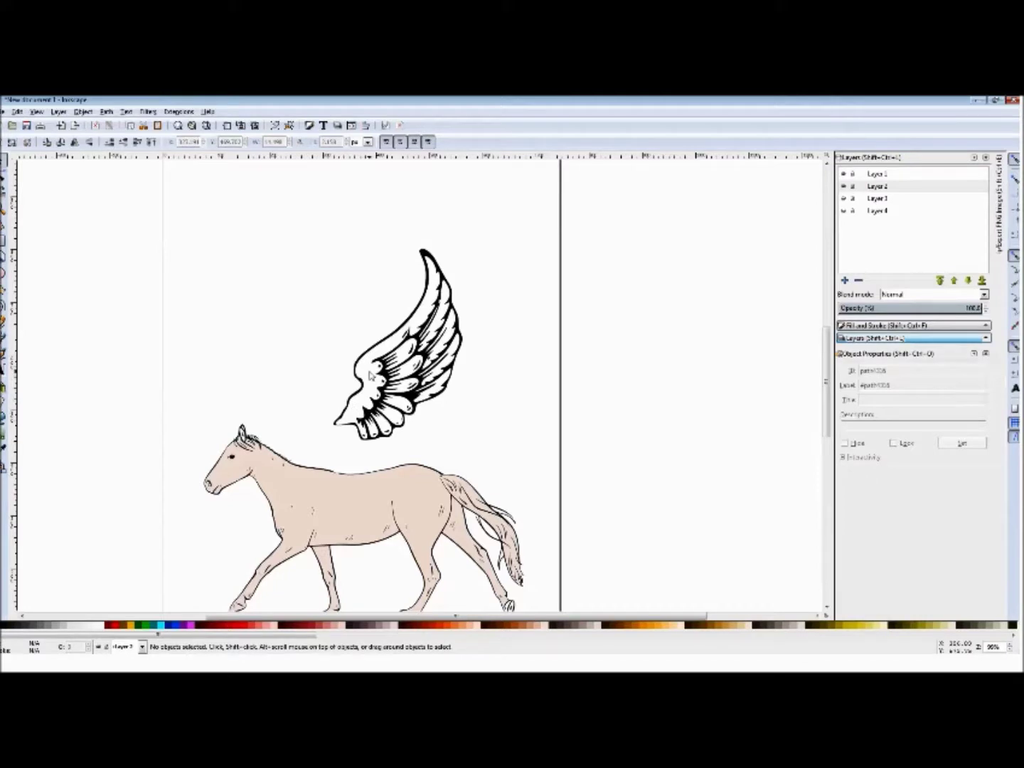
key(shift+F7)
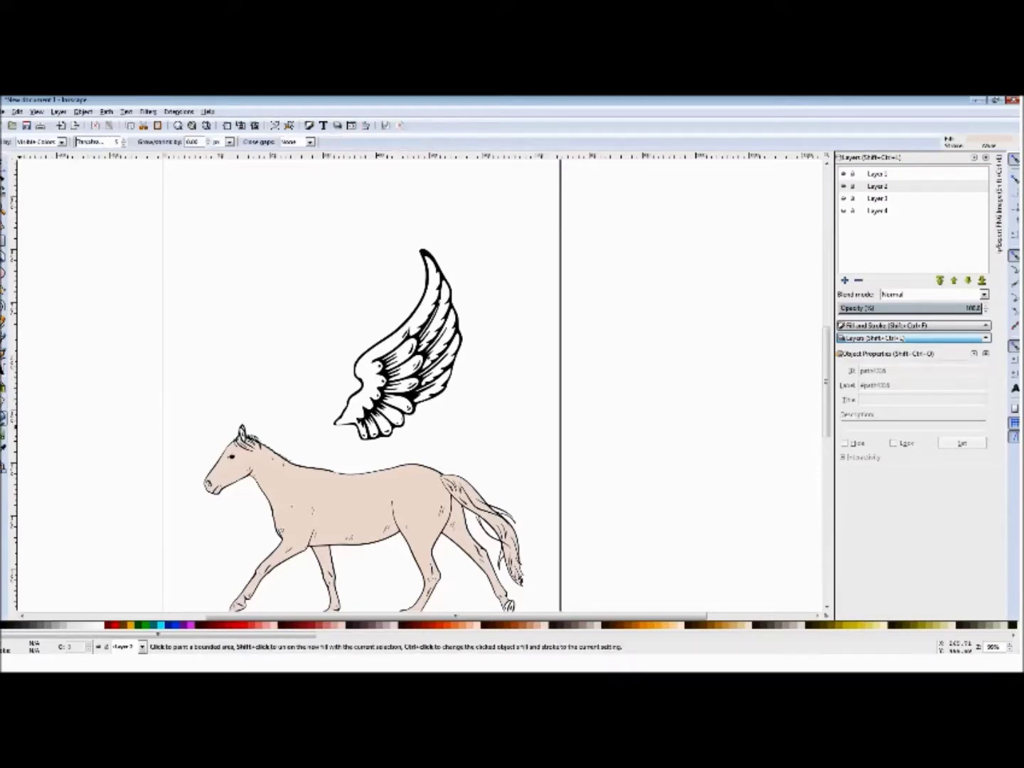
click(391, 347)
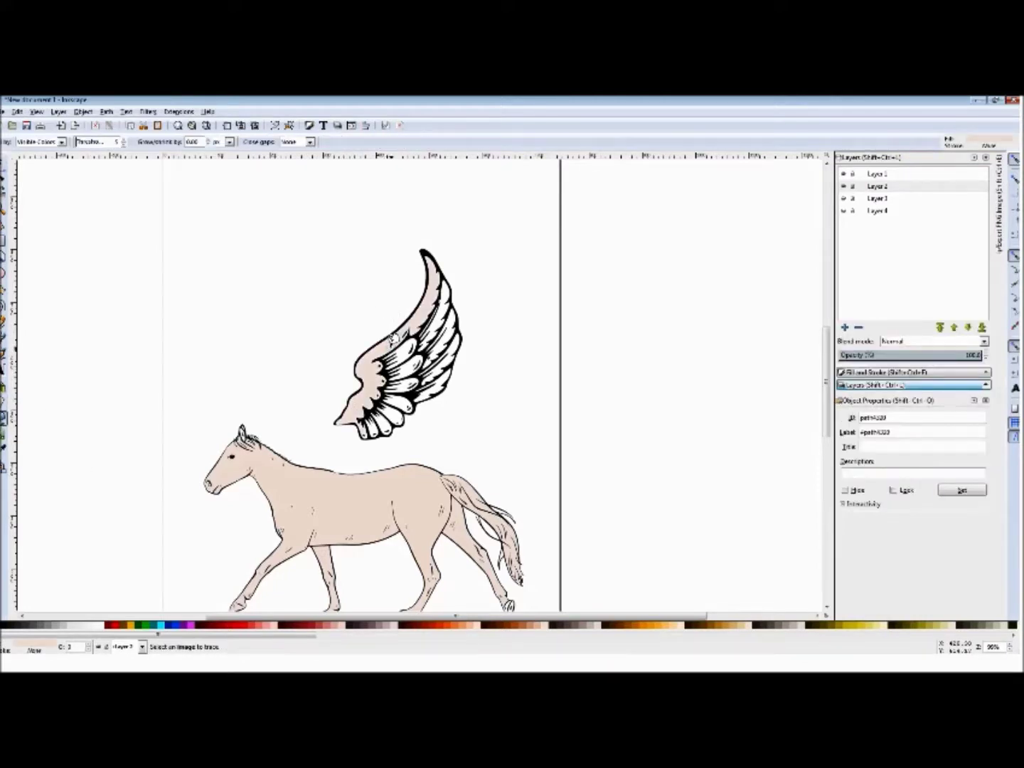
click(675, 627)
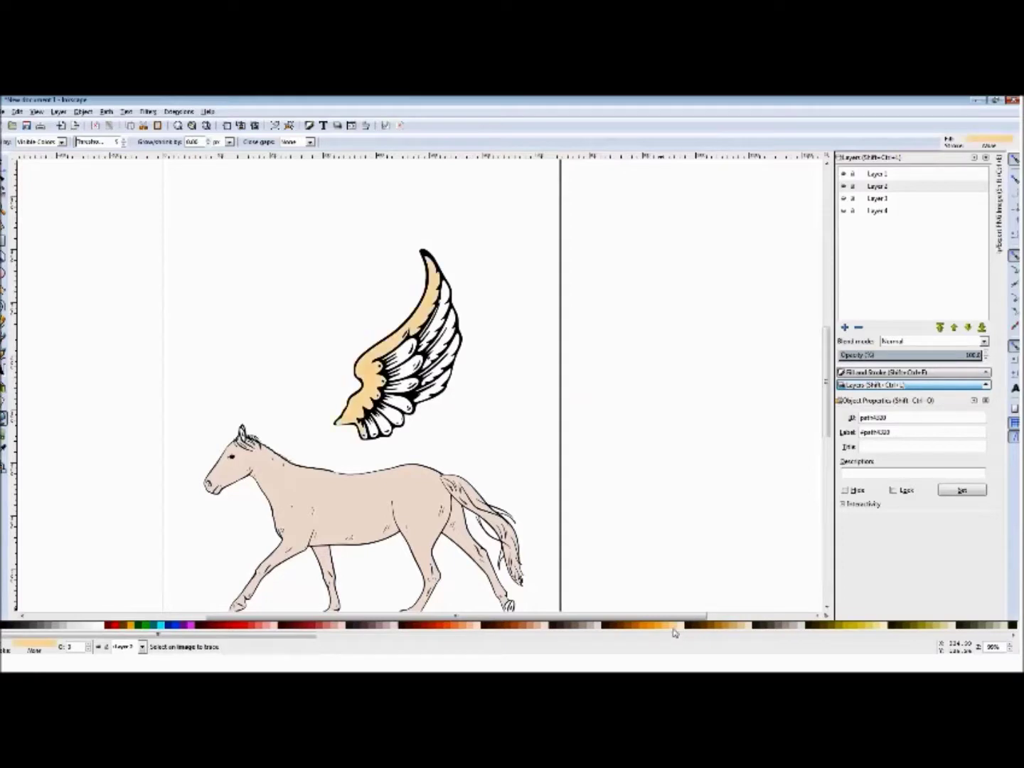
click(743, 626)
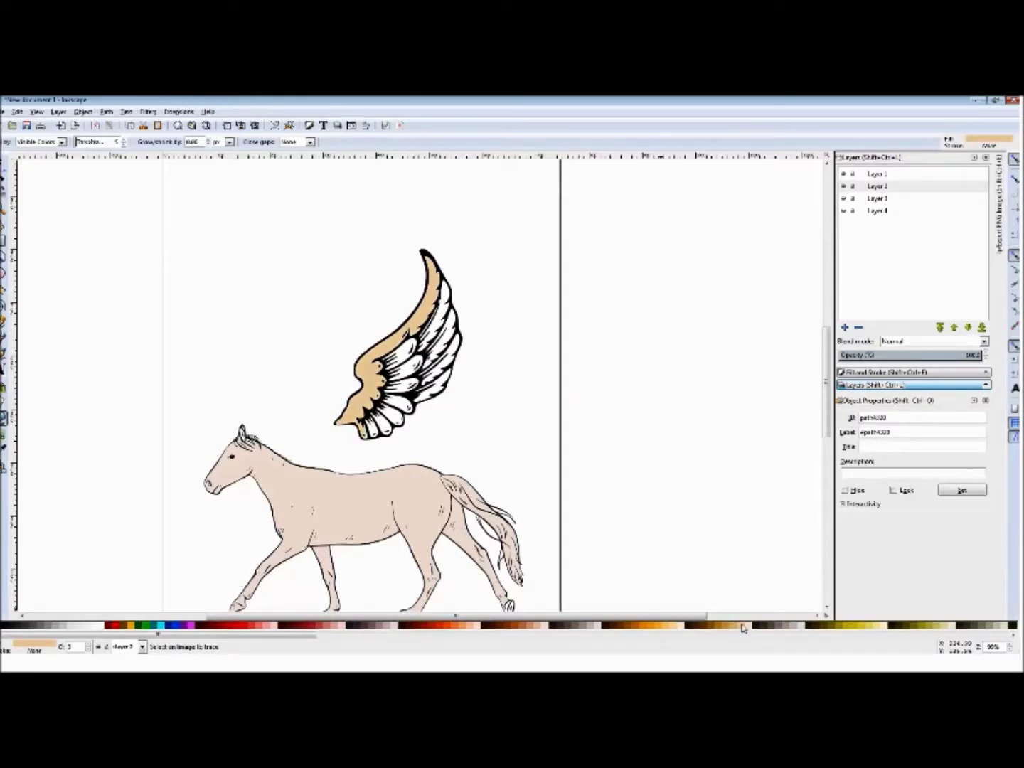
click(797, 626)
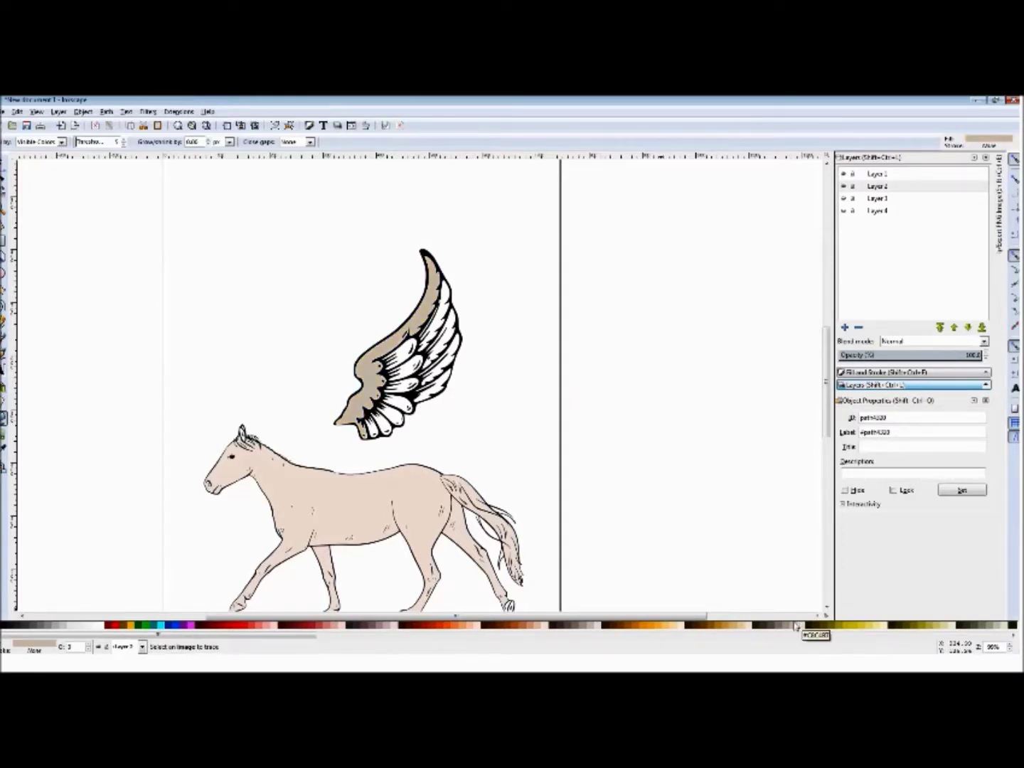
click(806, 627)
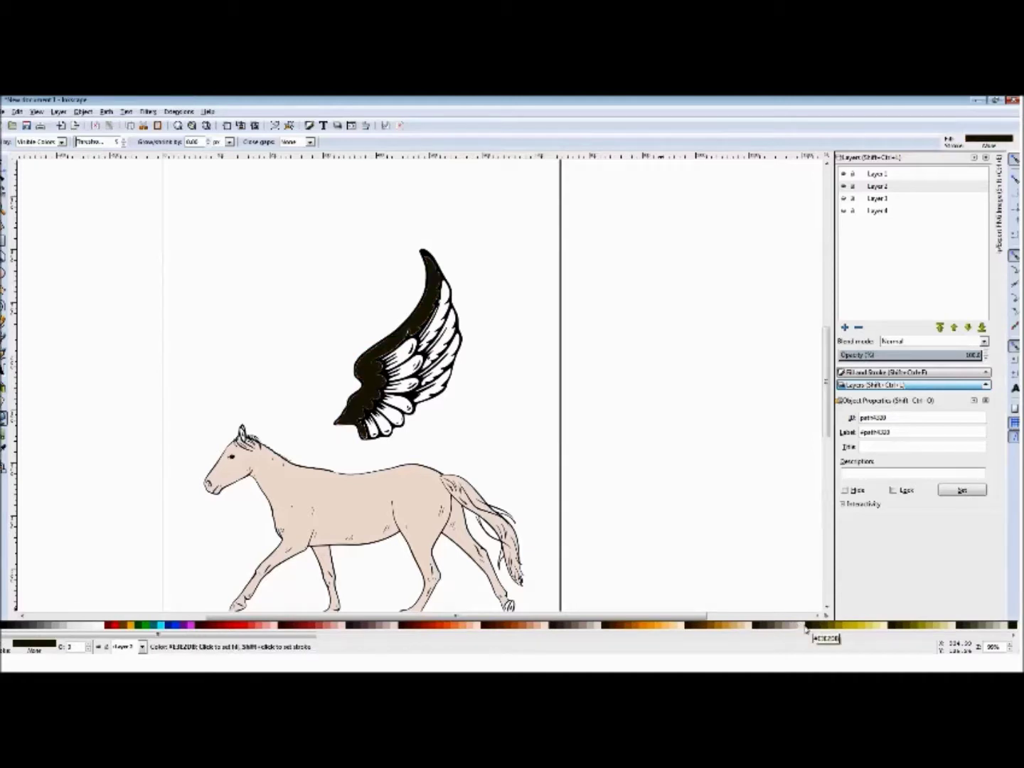
click(803, 627)
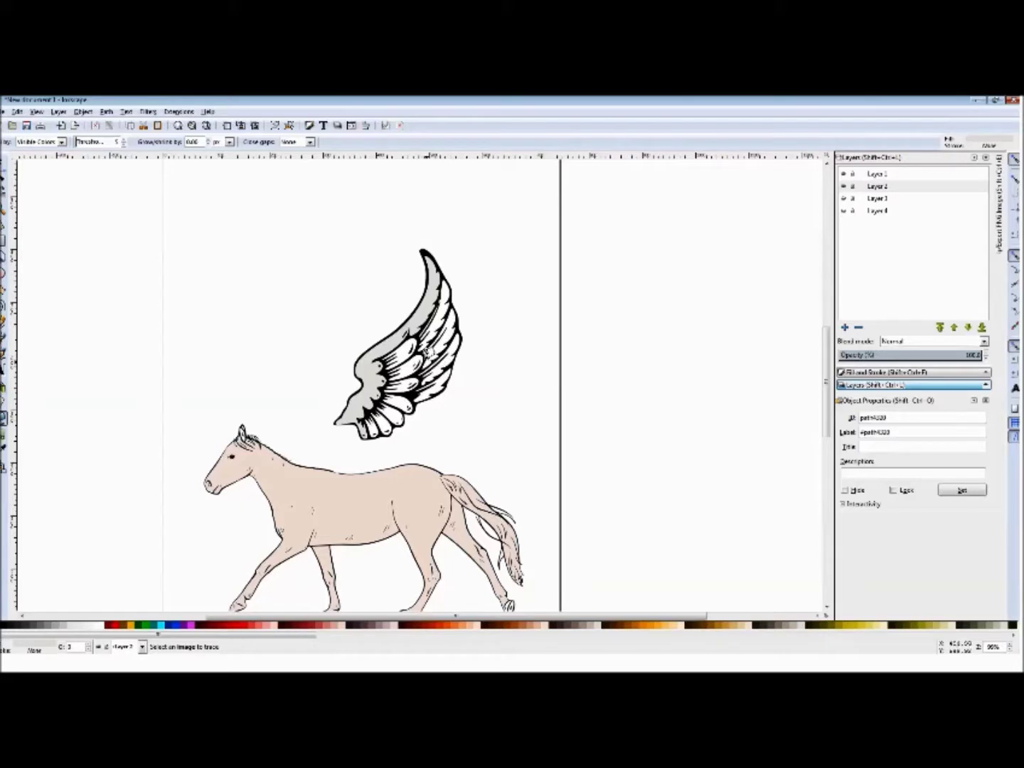
click(797, 626)
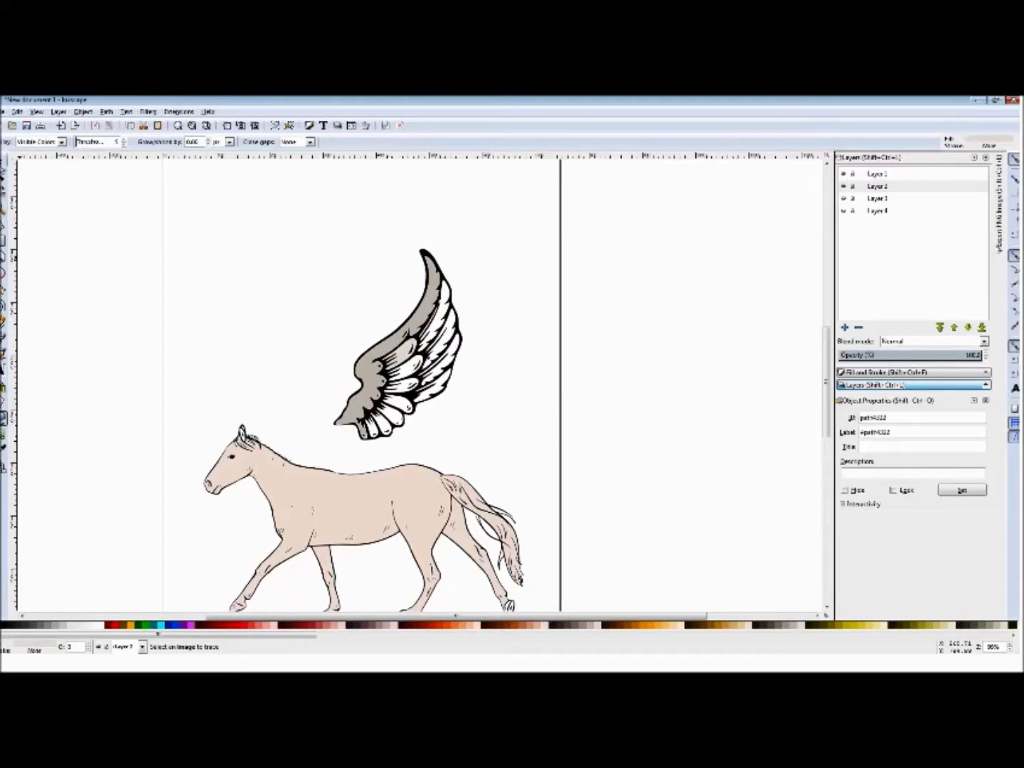
Step: Recolour the whole wing and its inner shape a darker grey-brown
key(s)
click(366, 369)
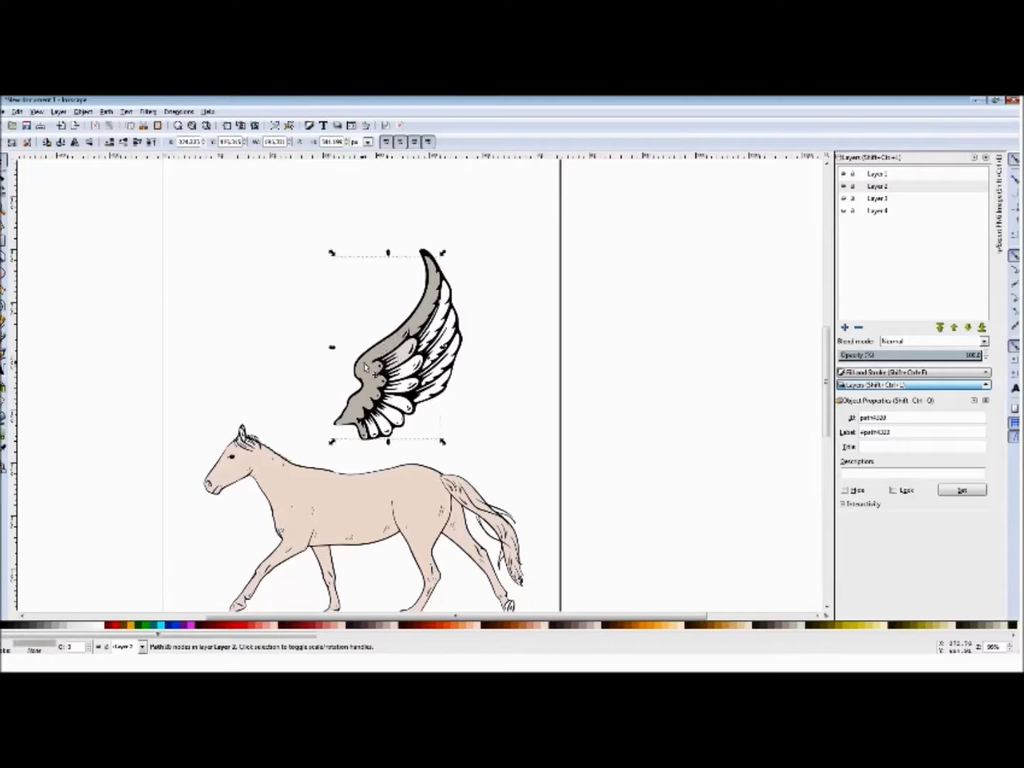
click(787, 628)
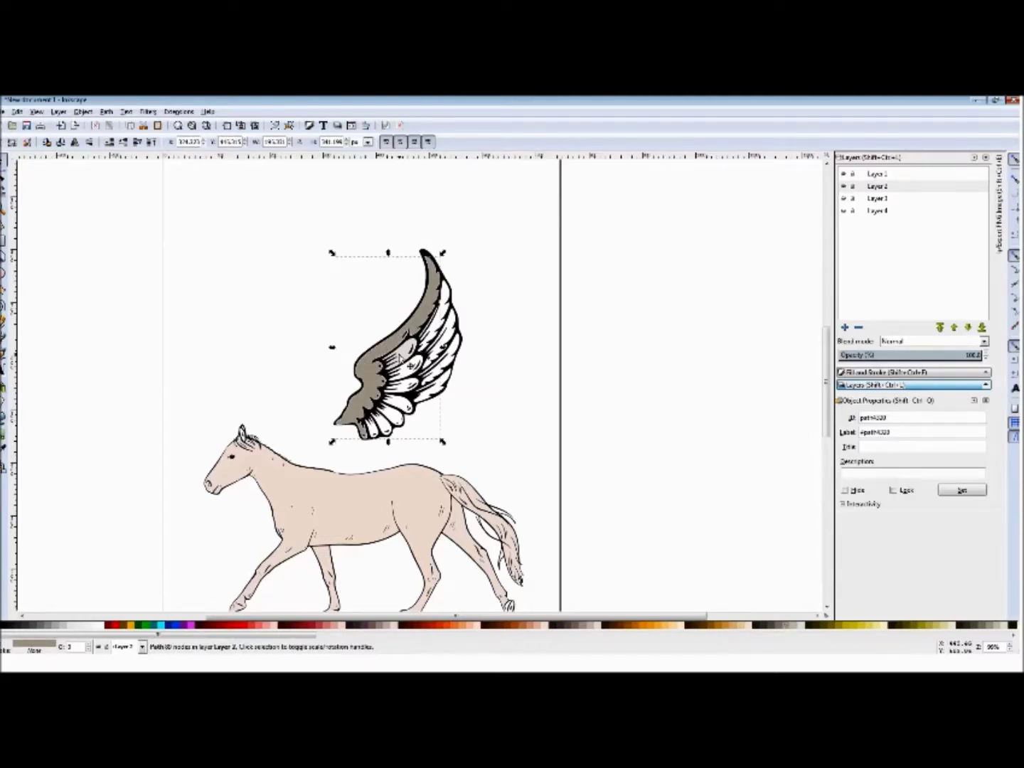
click(402, 360)
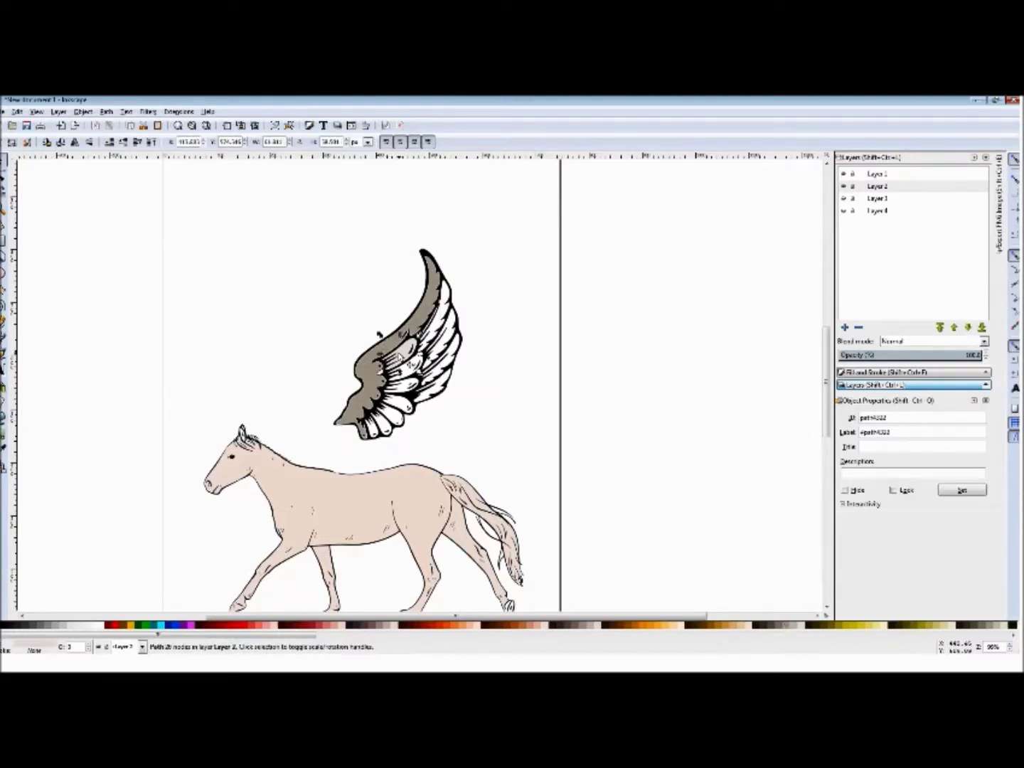
click(787, 625)
Step: Fill the white feathers along the wing's lower edge light grey, undoing one misplaced fill
click(6, 419)
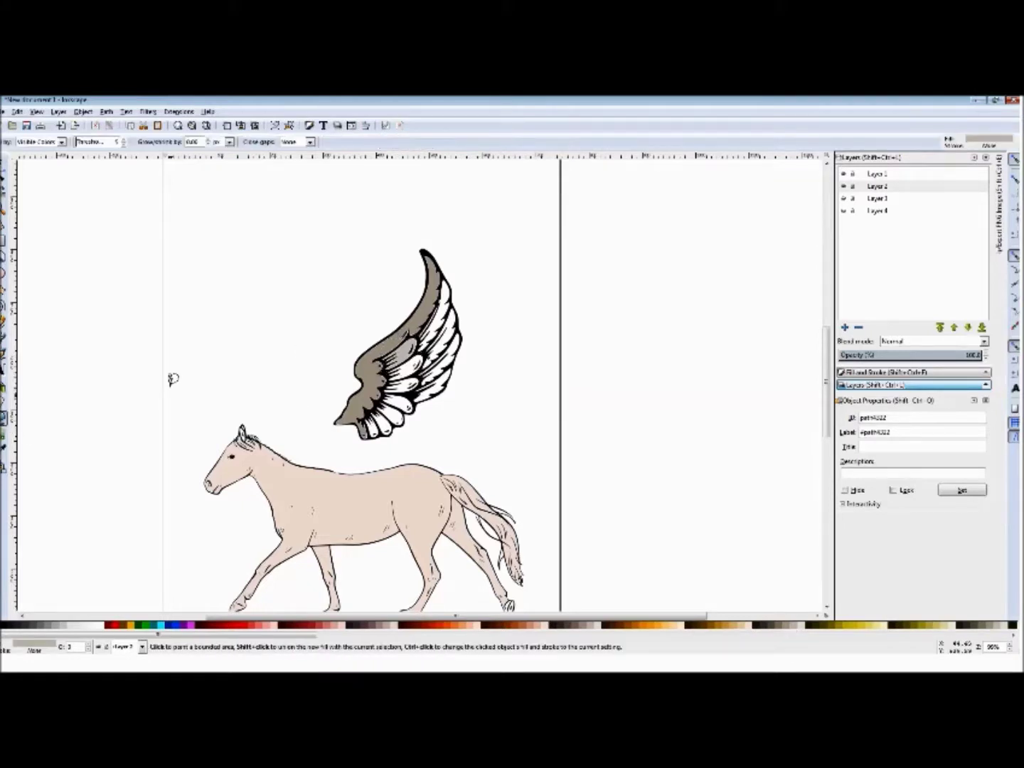
click(408, 381)
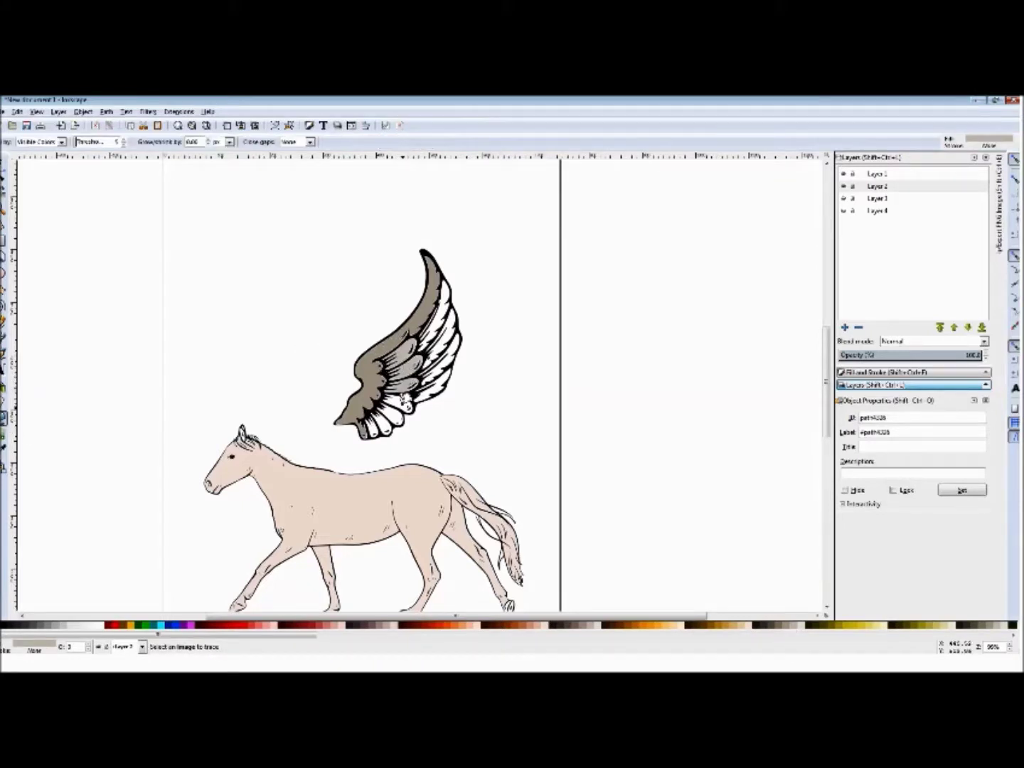
click(388, 421)
click(375, 428)
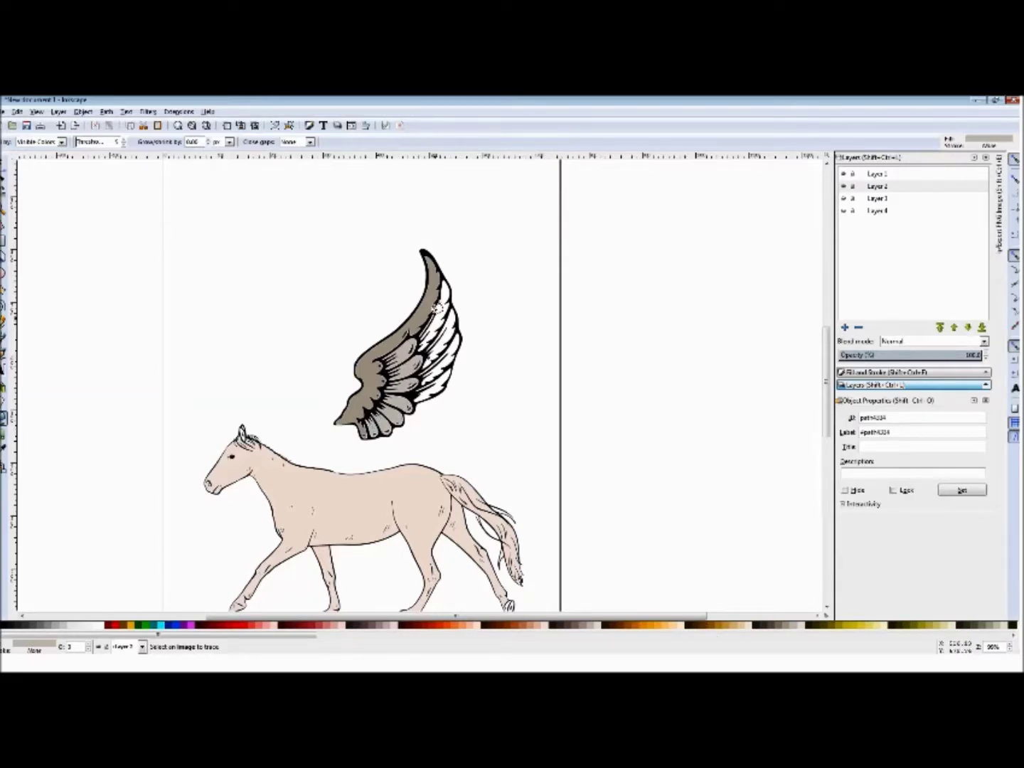
click(439, 311)
key(ctrl+z)
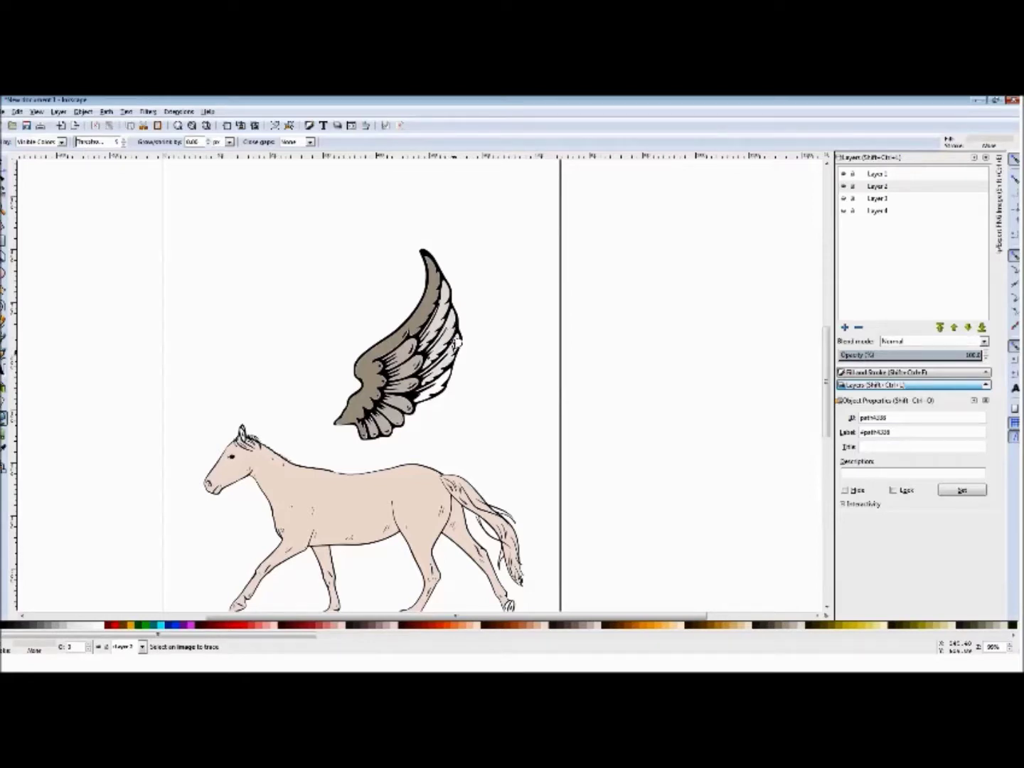
click(442, 375)
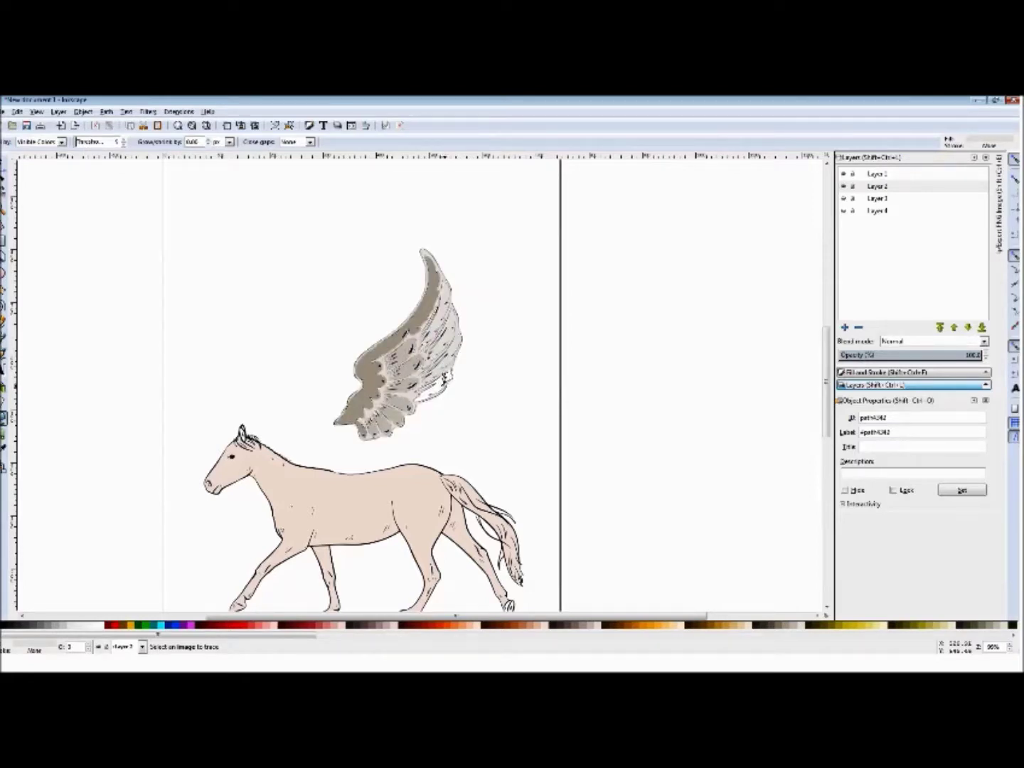
click(447, 379)
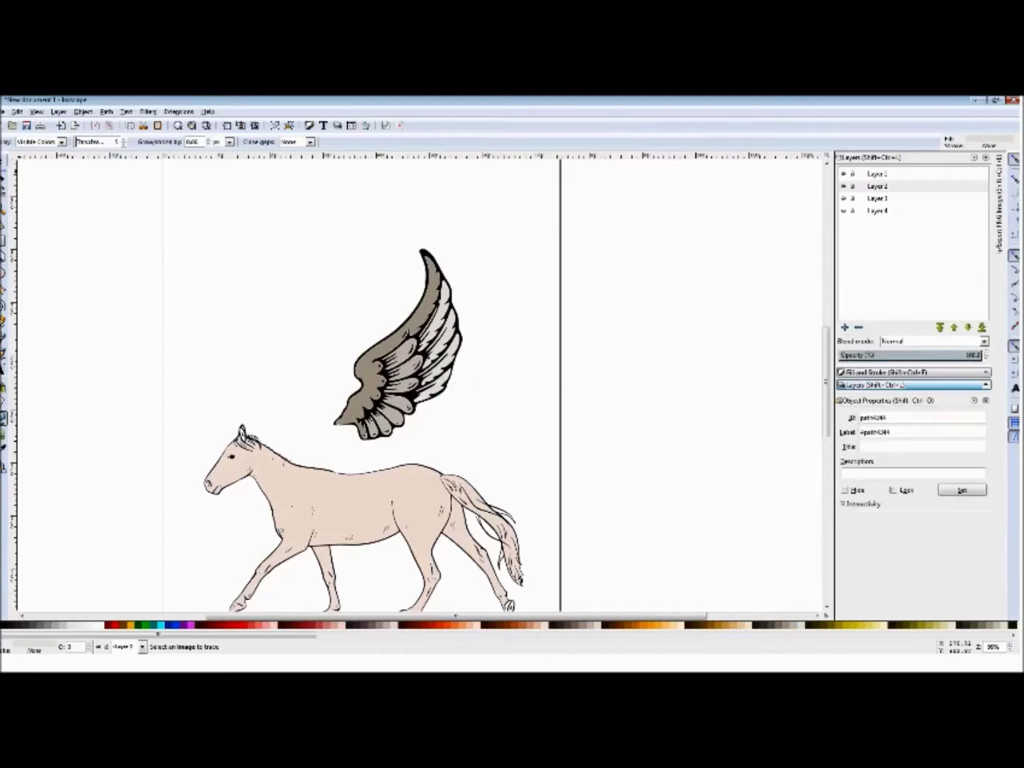
click(5, 162)
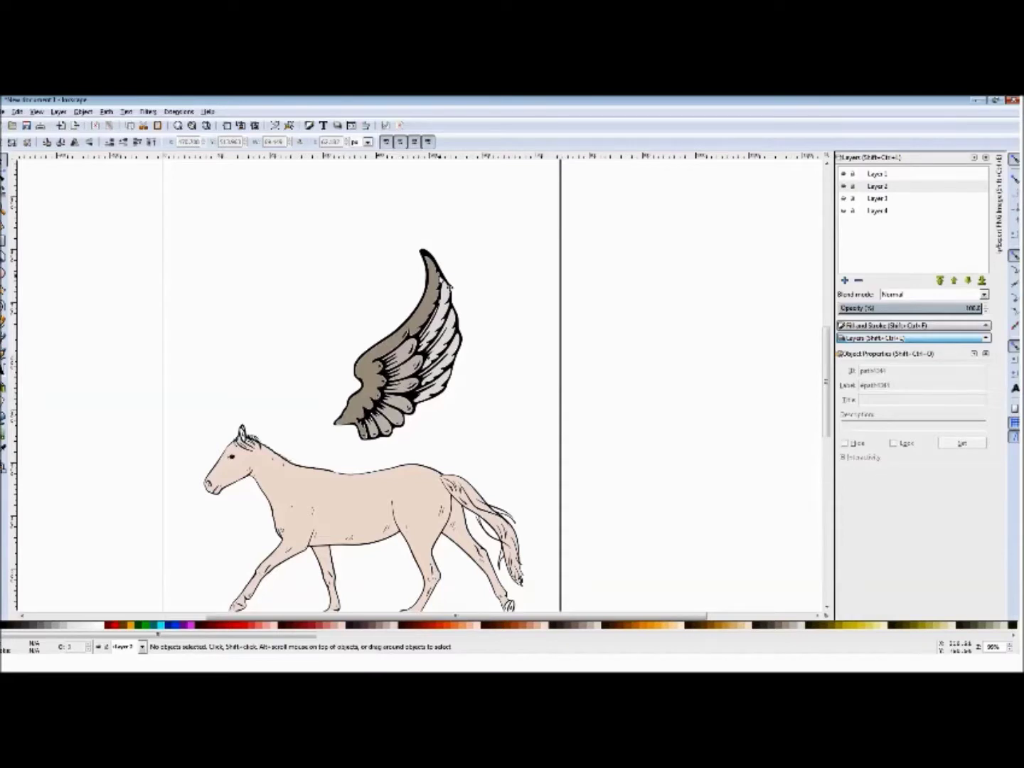
Step: Group all 14 wing pieces and drag the group onto the horse's back
drag(519, 231, 304, 453)
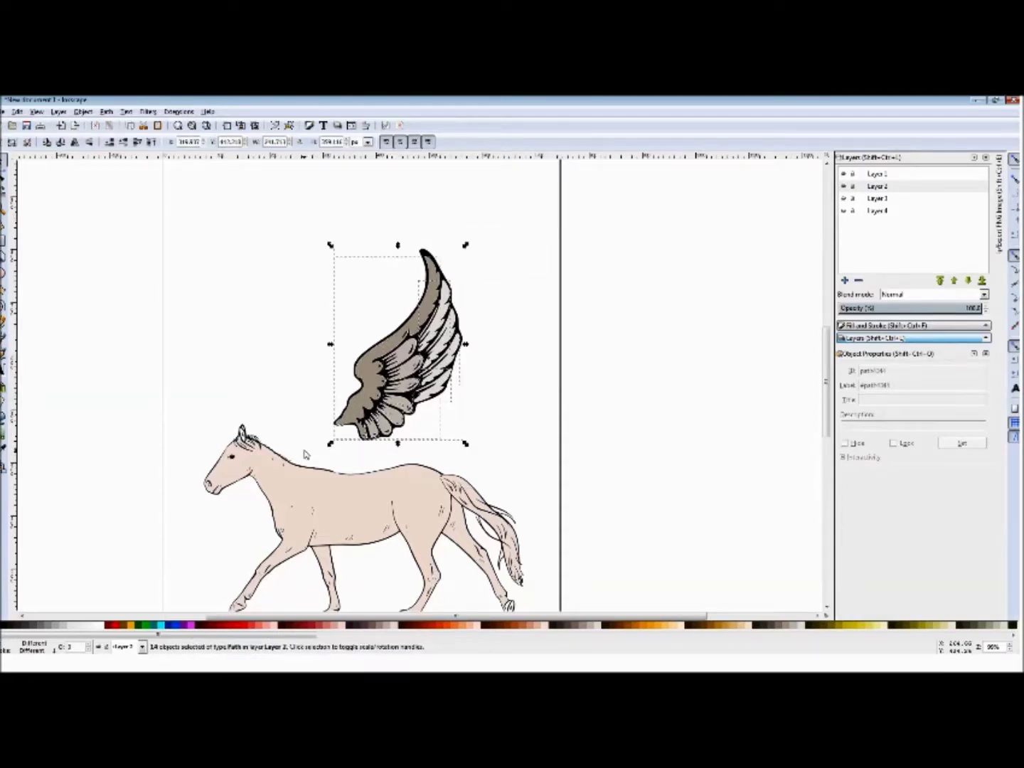
right_click(363, 399)
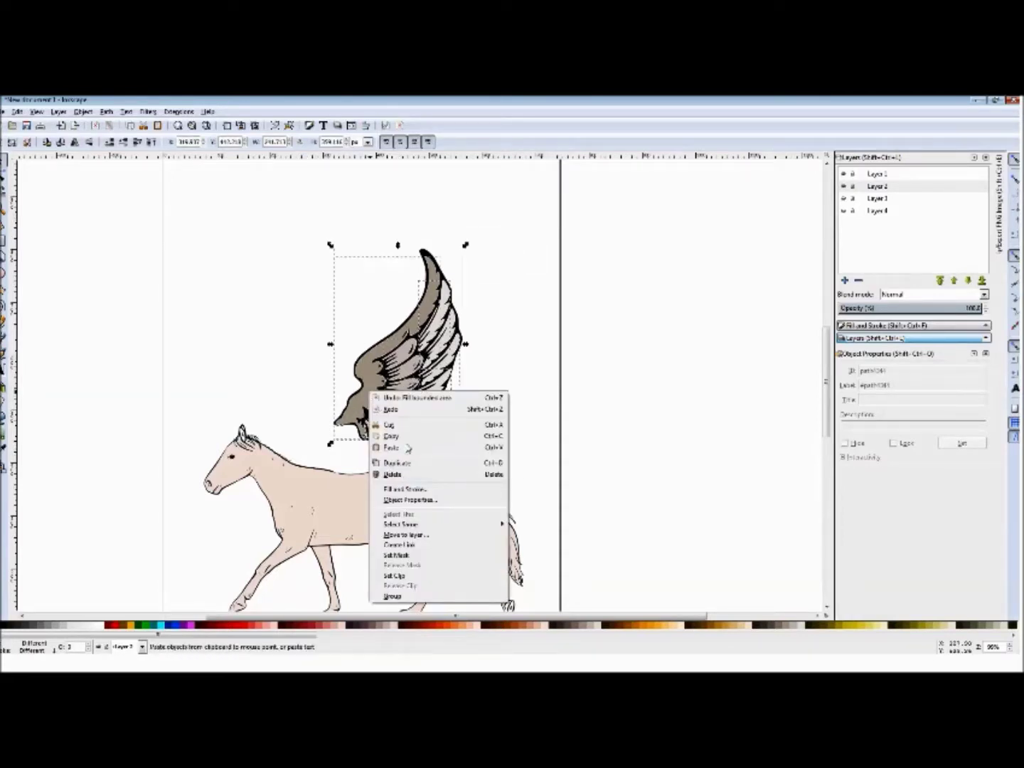
click(393, 597)
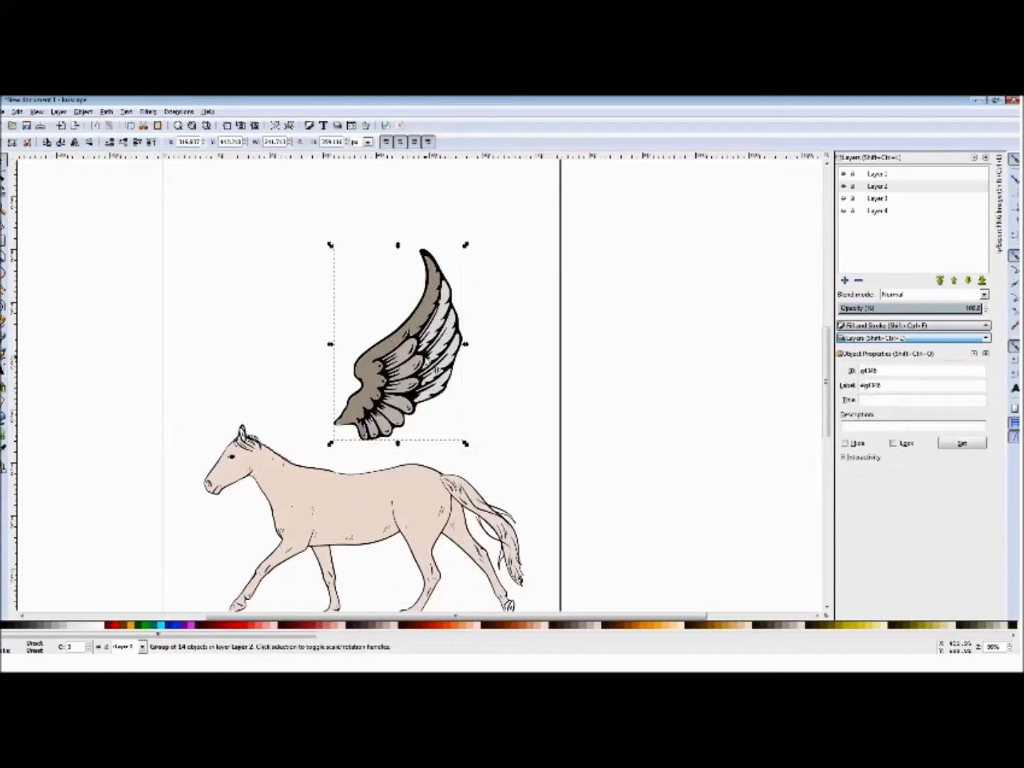
drag(438, 371, 402, 412)
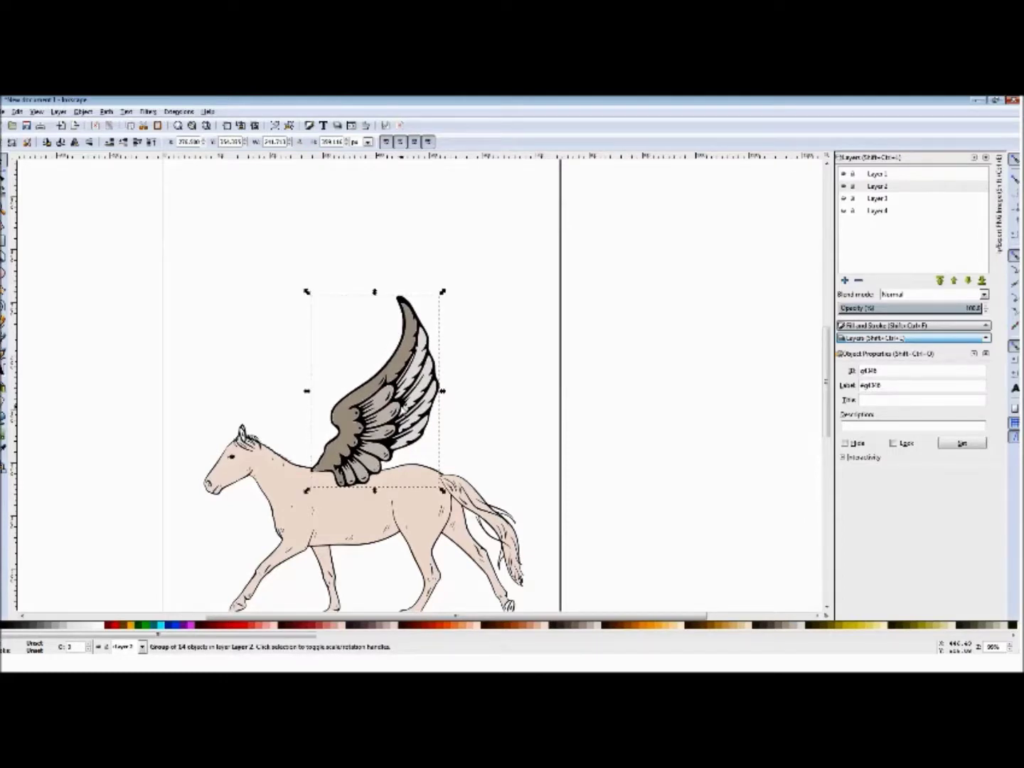
Step: Duplicate the wing group, rotate the copy about 49°, and move it down-left
key(ctrl+d)
drag(402, 411, 340, 331)
click(310, 322)
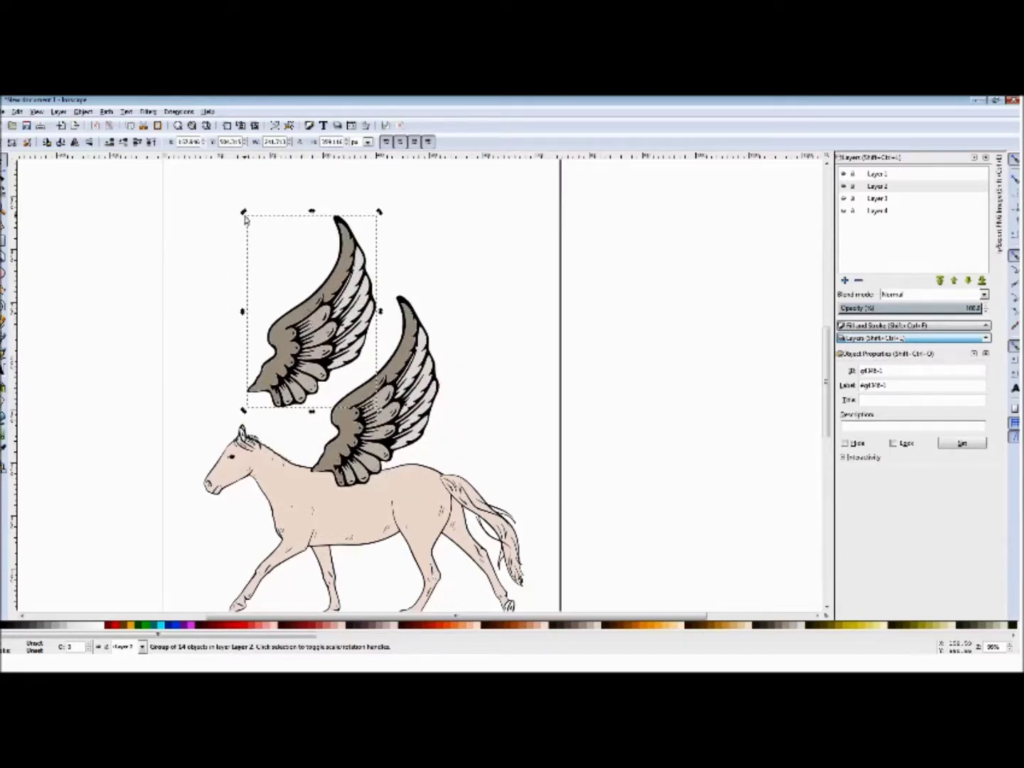
drag(245, 213, 174, 315)
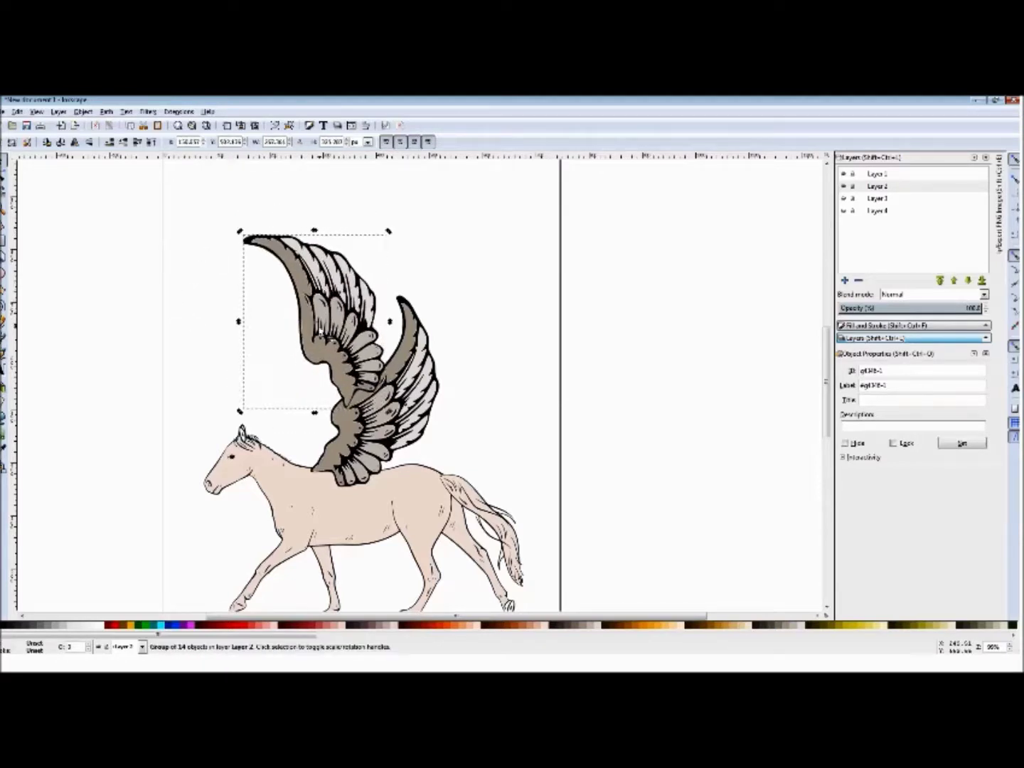
drag(337, 335, 303, 413)
Step: Shift the right wing about 50 px right and stretch the left wing taller and wider
click(411, 409)
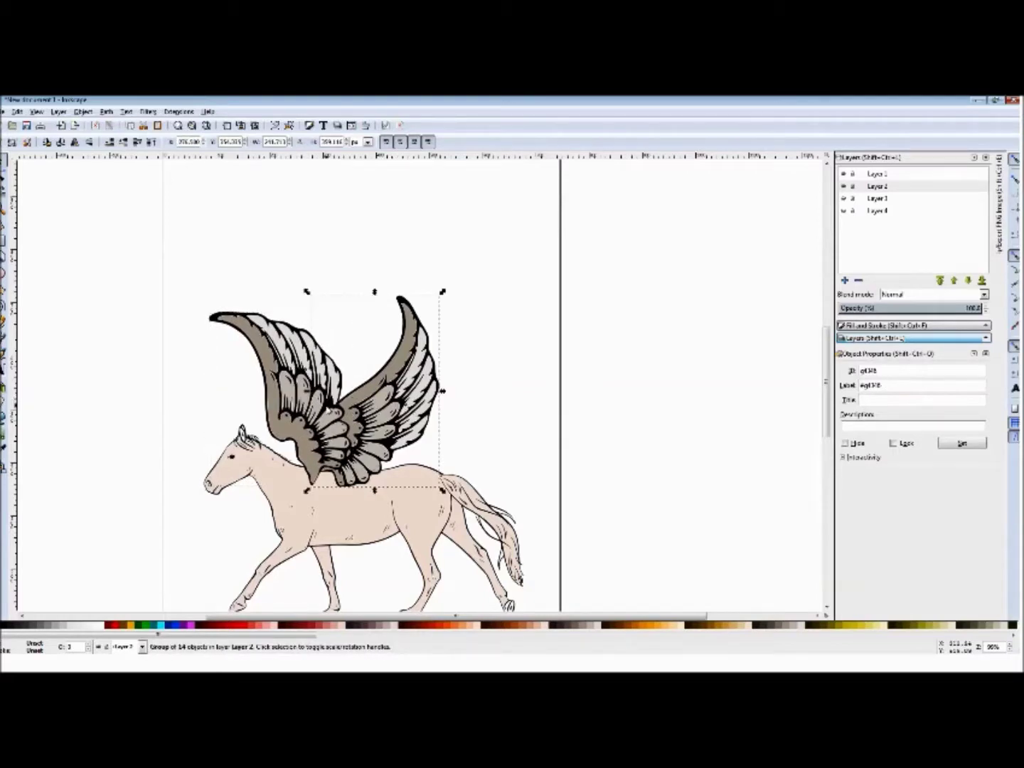
mouse_move(299, 402)
mouse_down()
mouse_move(329, 375)
mouse_move(300, 398)
mouse_move(288, 394)
mouse_up()
drag(395, 424, 431, 417)
mouse_move(313, 384)
mouse_down()
mouse_move(312, 362)
mouse_move(323, 395)
mouse_move(329, 387)
mouse_up()
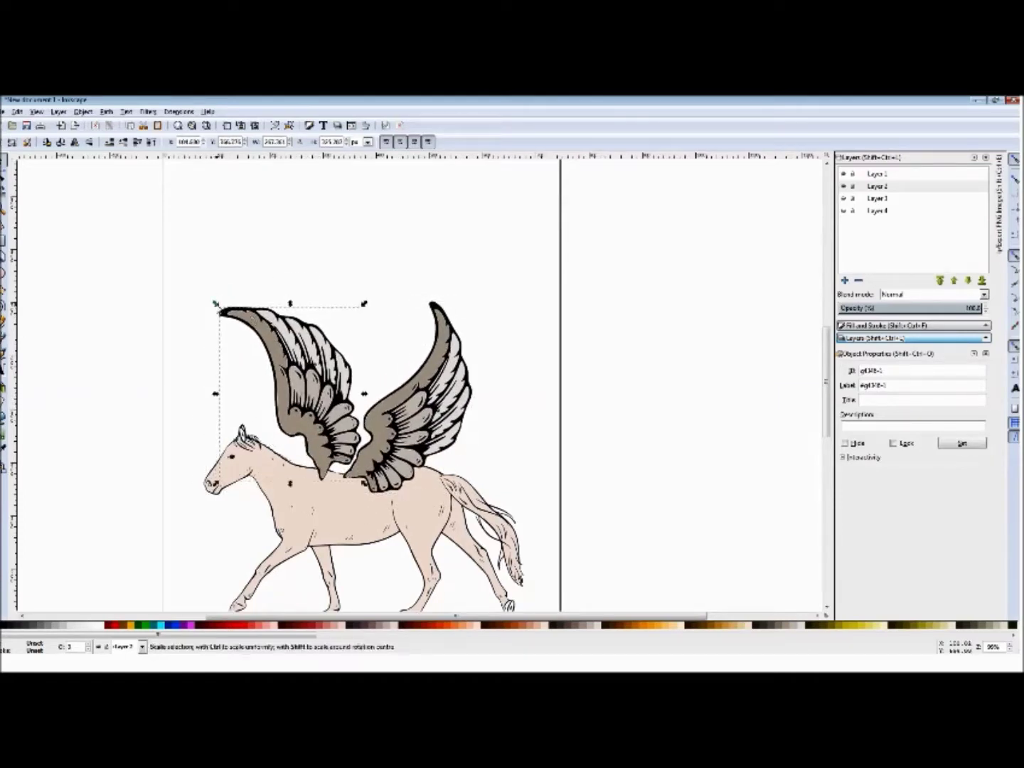
drag(216, 304, 215, 265)
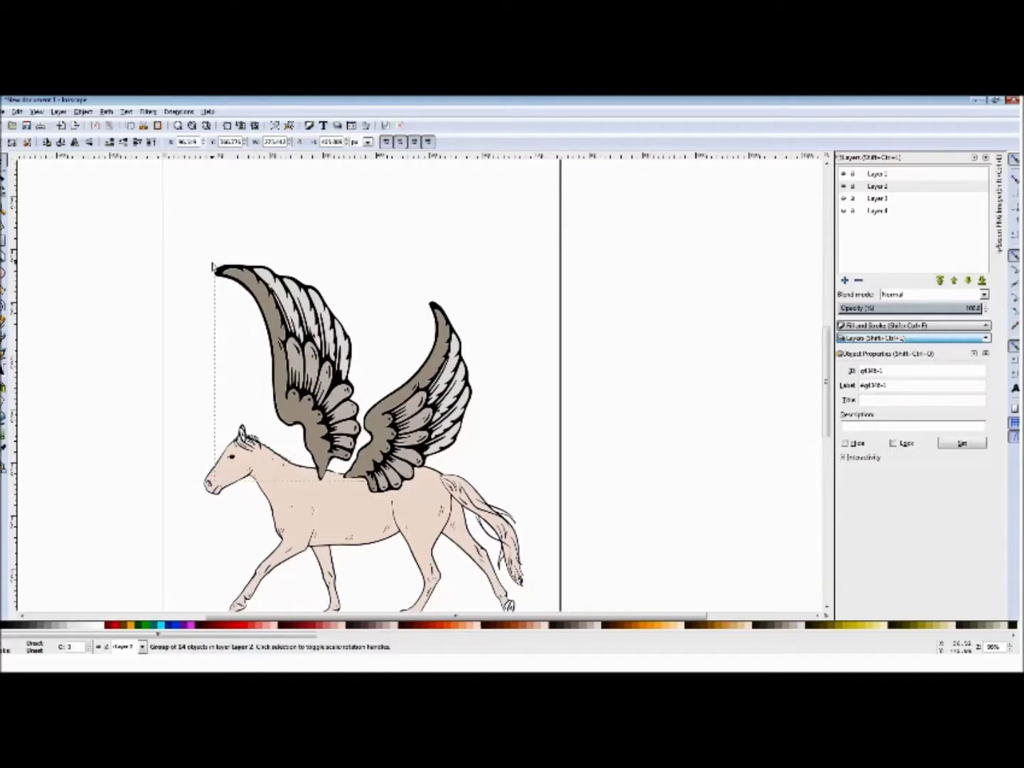
drag(360, 368, 357, 401)
Step: Fine-tune the positions of both wings above the horse
click(420, 417)
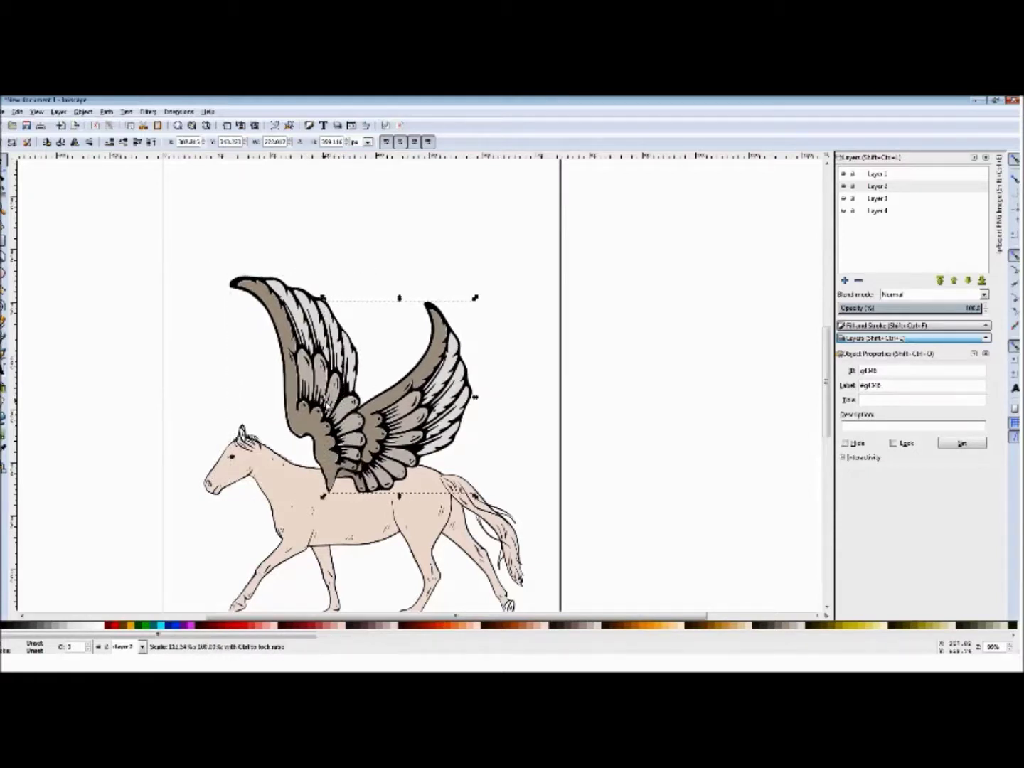
drag(414, 416, 464, 411)
drag(324, 419, 292, 345)
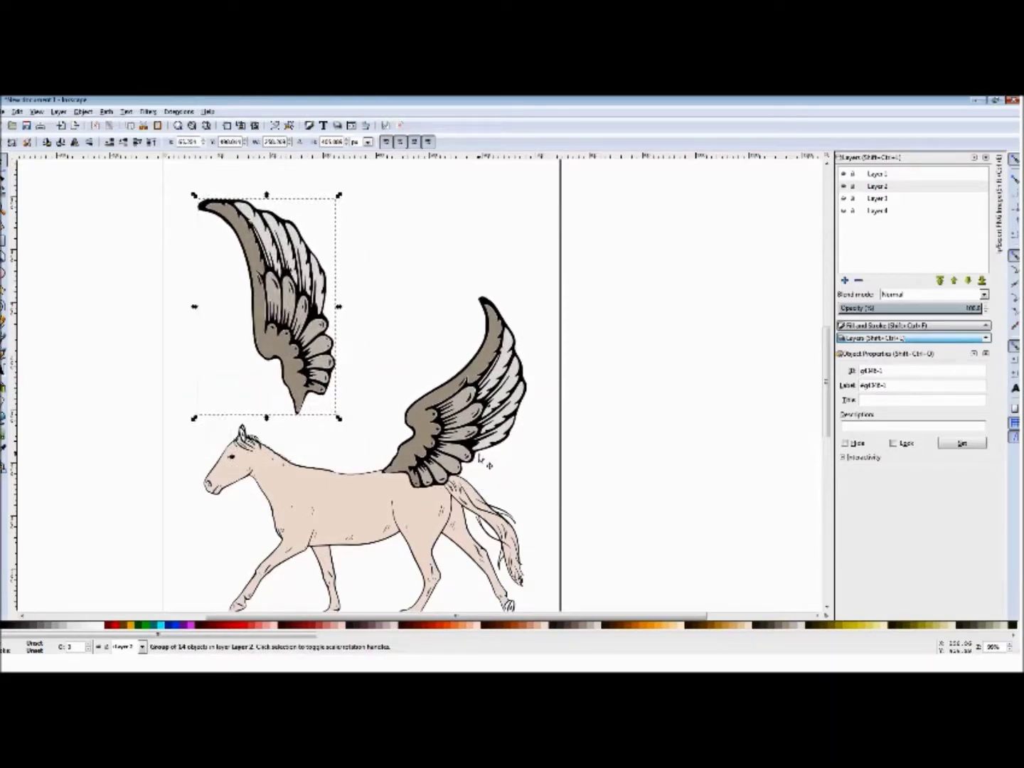
drag(458, 419, 443, 370)
drag(300, 358, 299, 372)
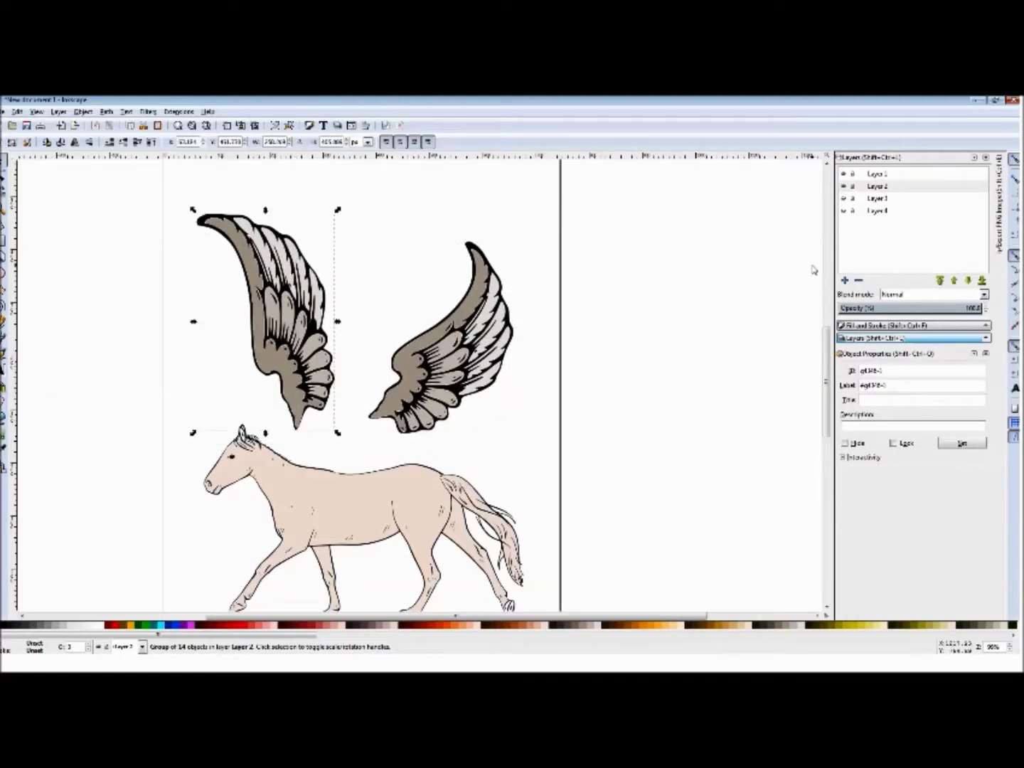
click(877, 177)
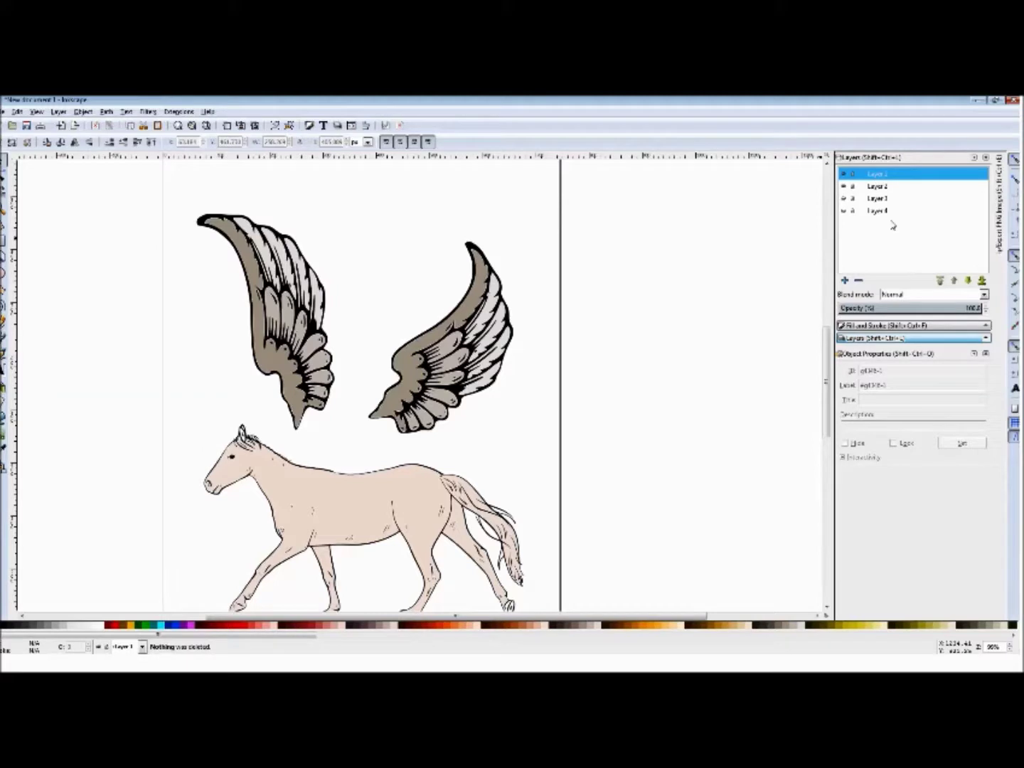
click(858, 281)
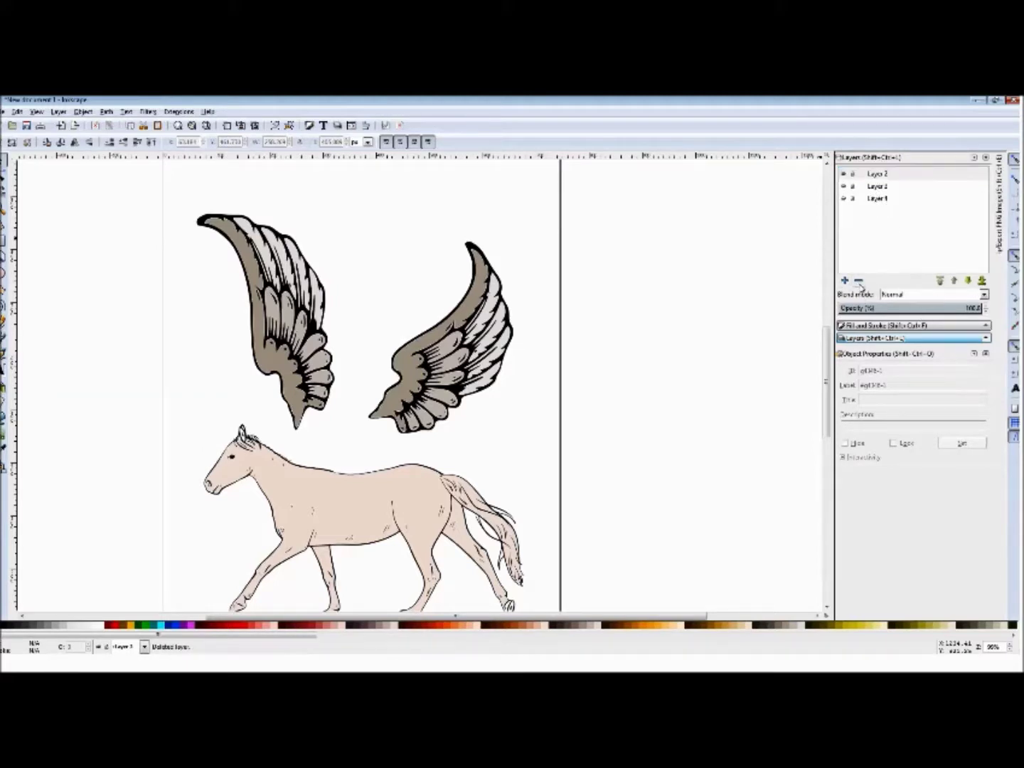
click(880, 188)
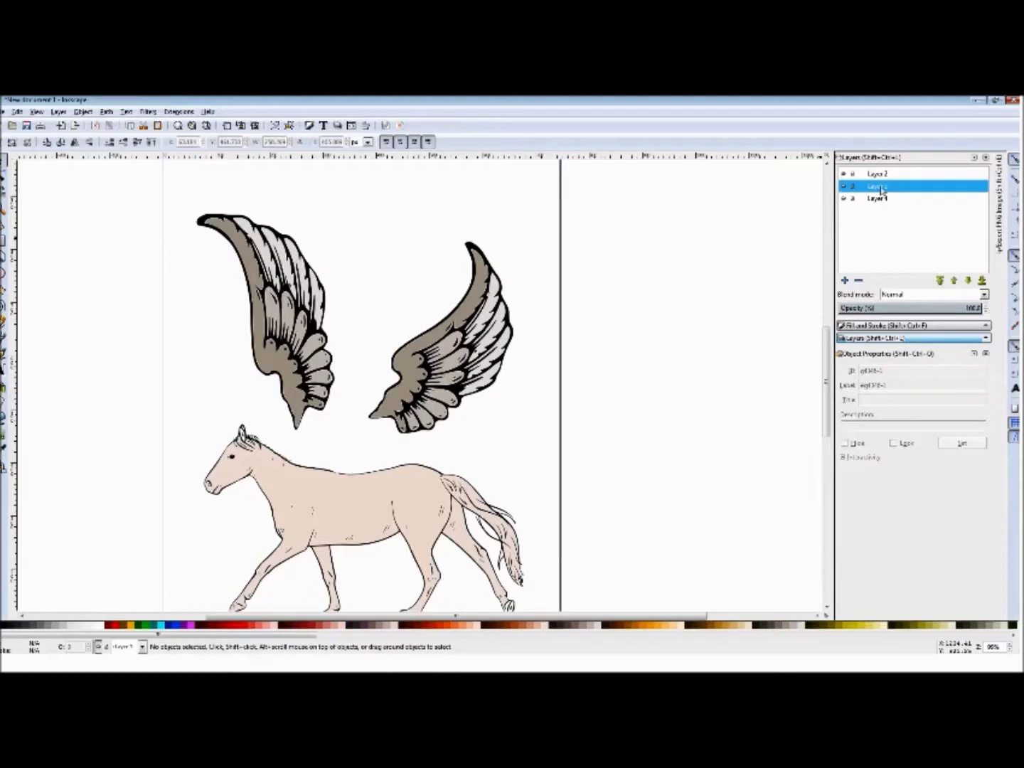
click(860, 281)
click(882, 187)
click(859, 281)
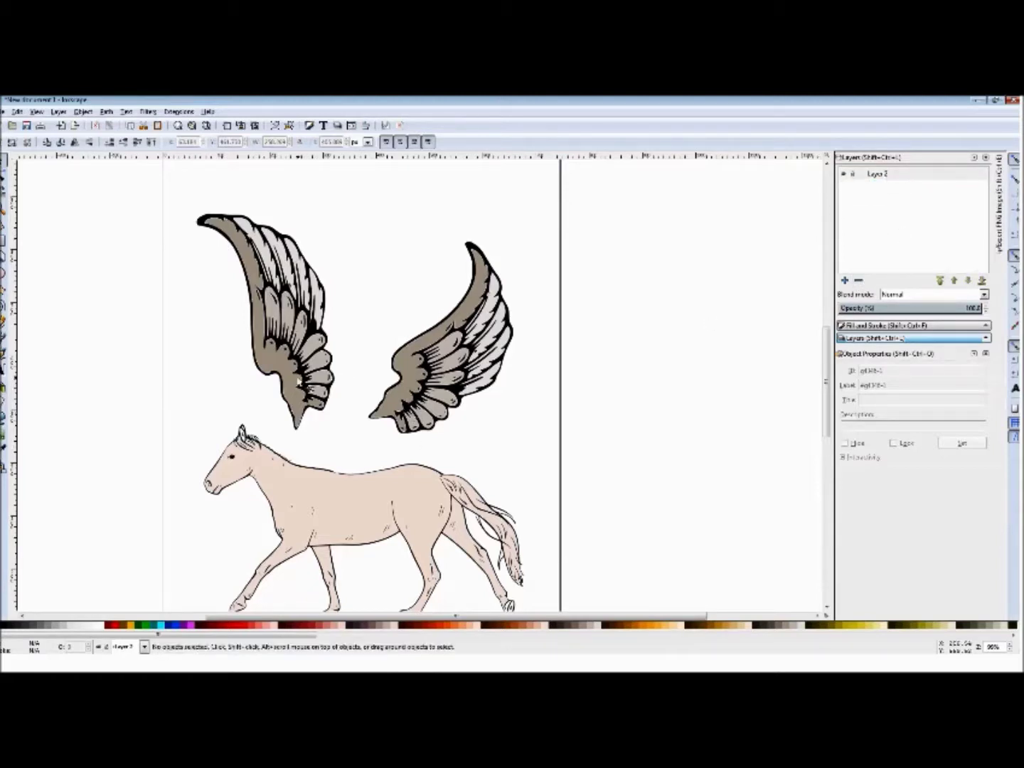
click(844, 175)
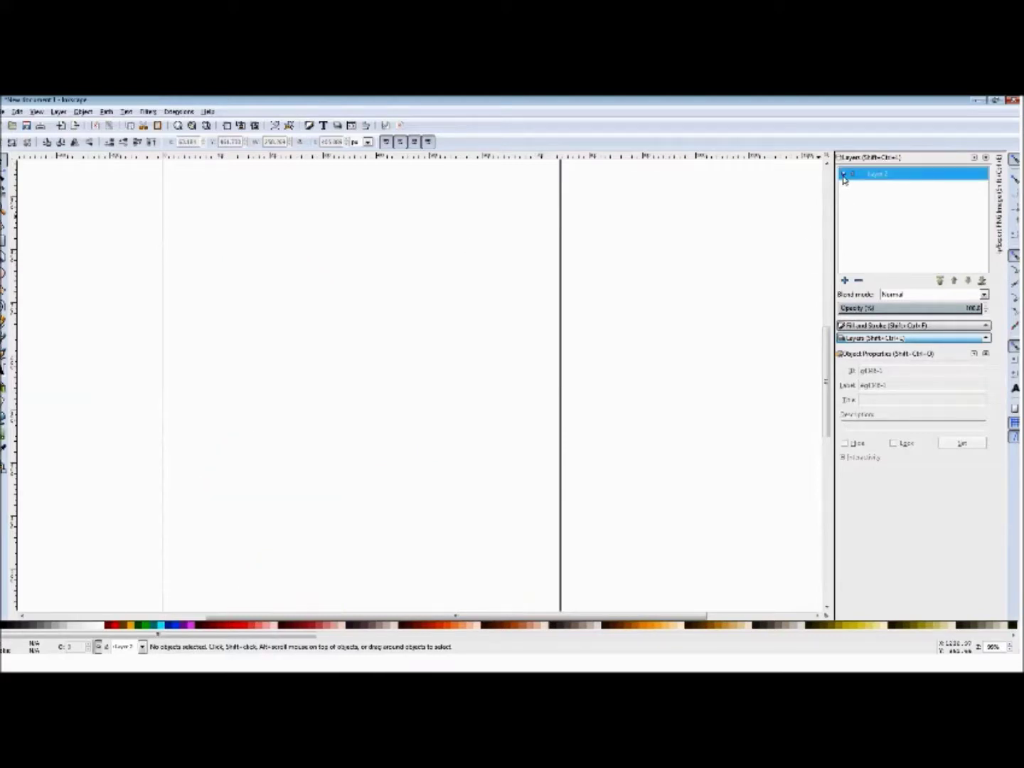
click(844, 176)
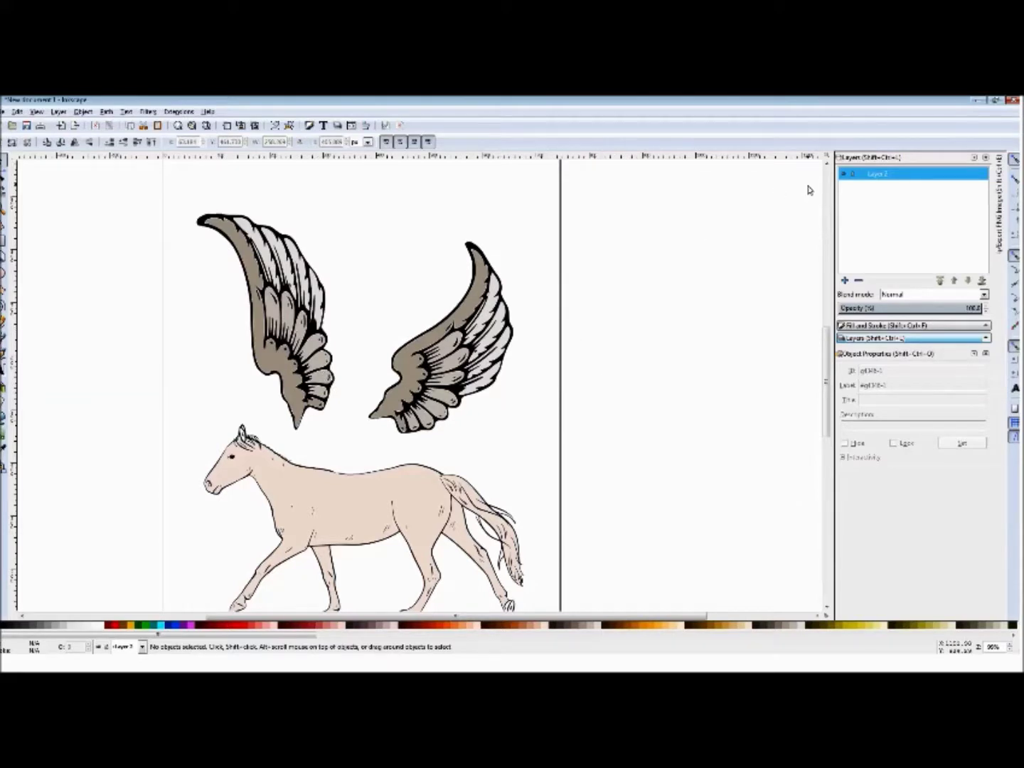
Step: Add Layer 3 and Layer 4 above Layer 2, then make Layer 2 current again
click(845, 283)
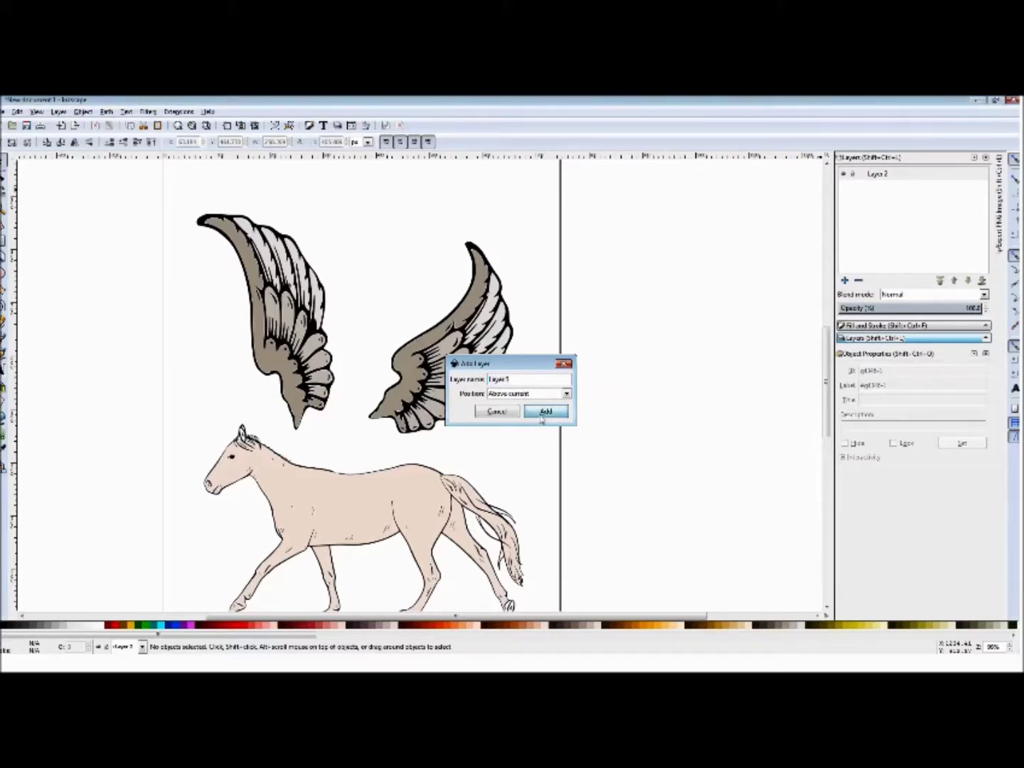
click(546, 412)
click(845, 282)
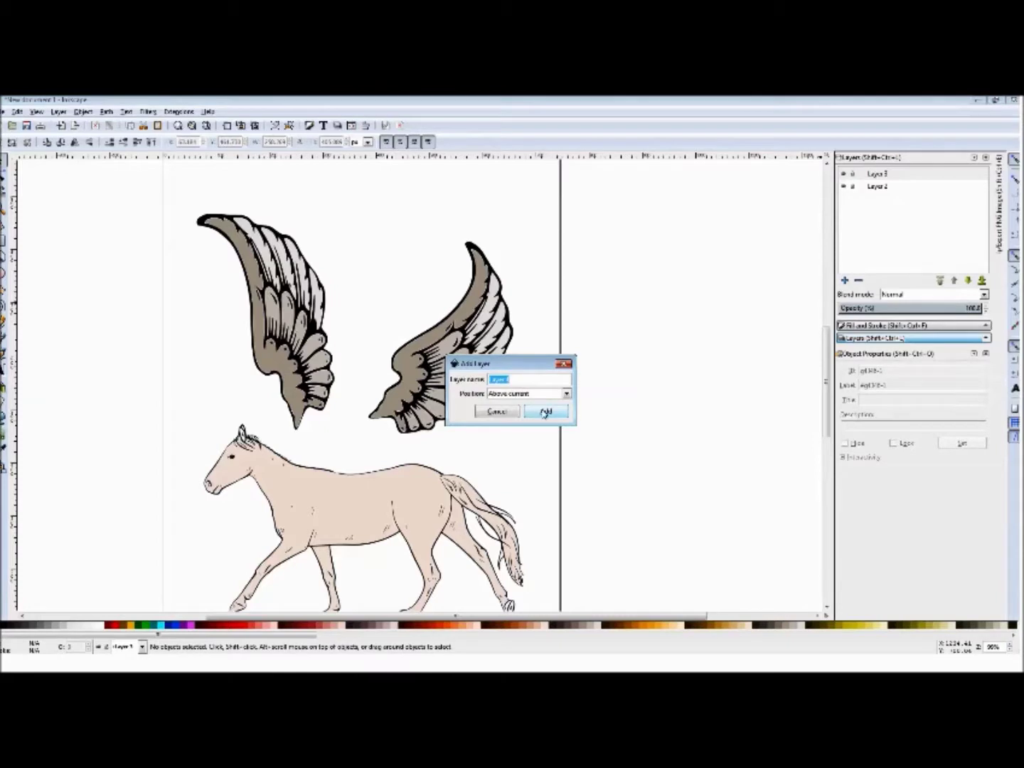
click(545, 411)
click(881, 201)
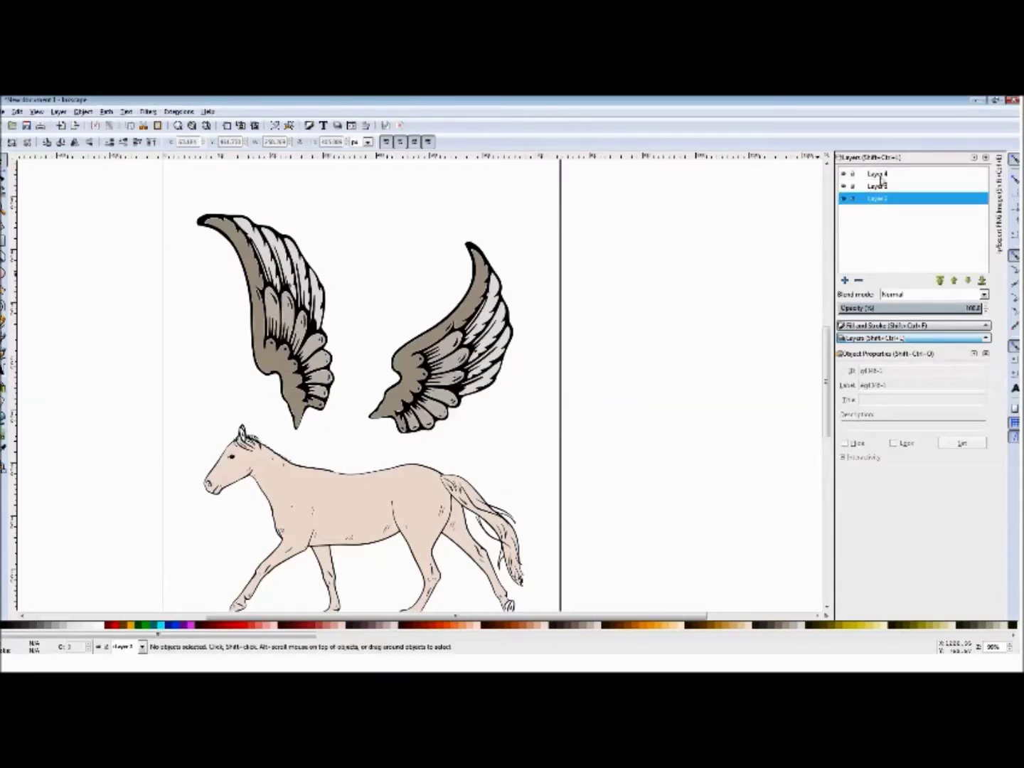
click(880, 175)
click(879, 188)
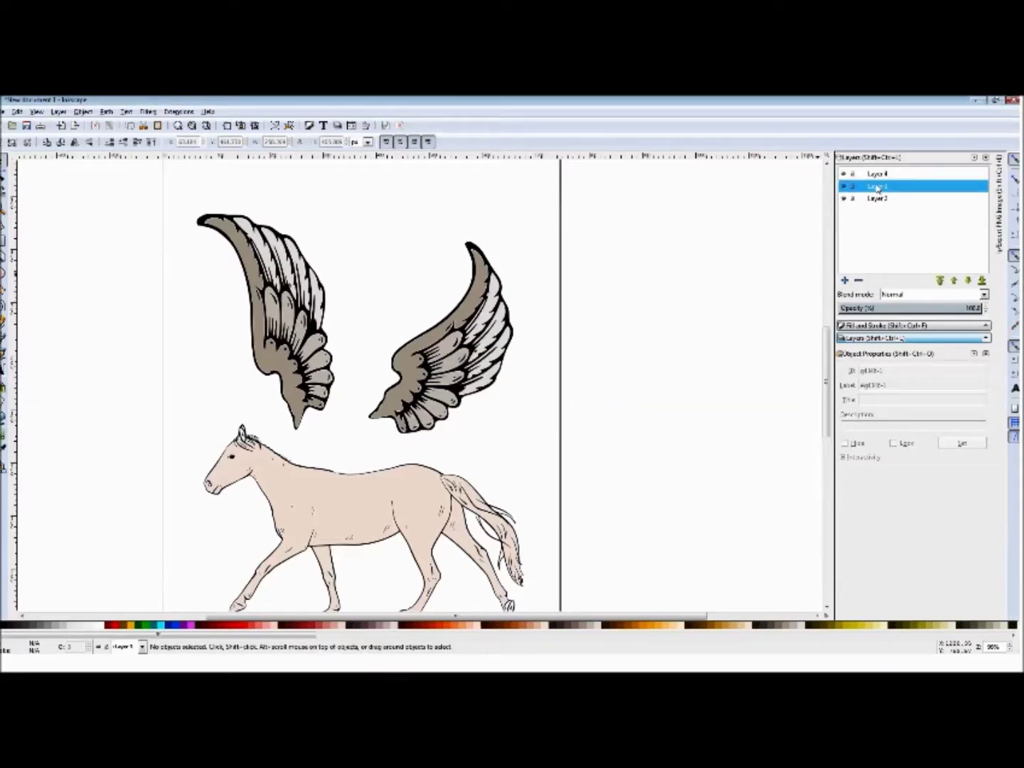
click(880, 199)
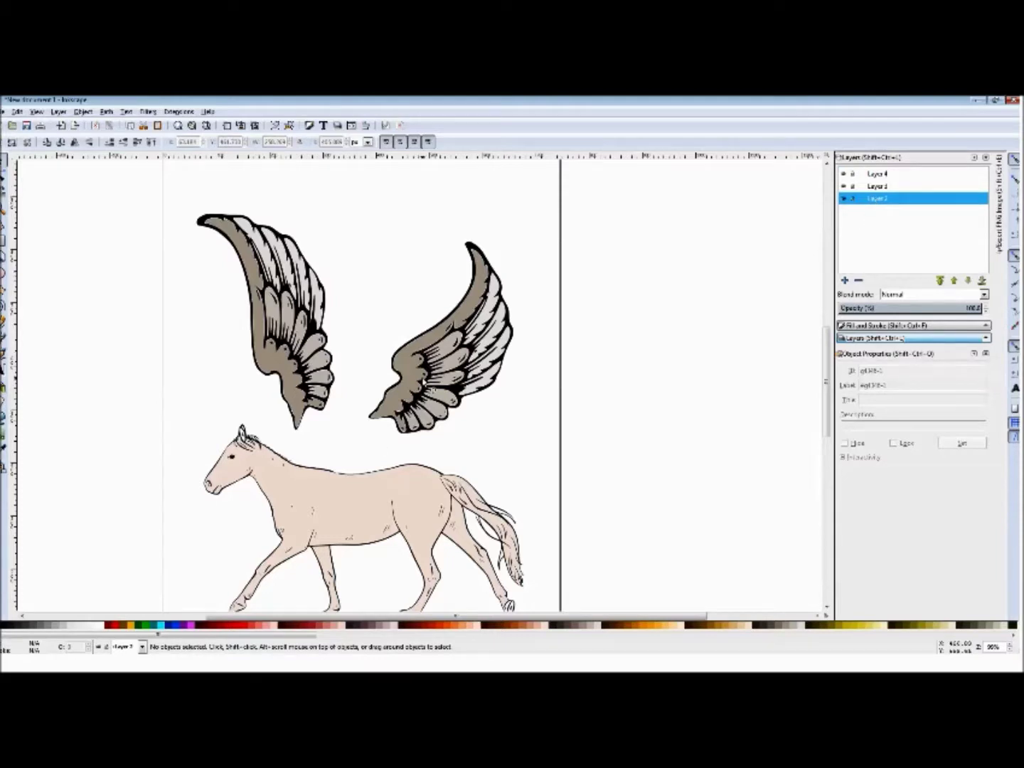
click(424, 385)
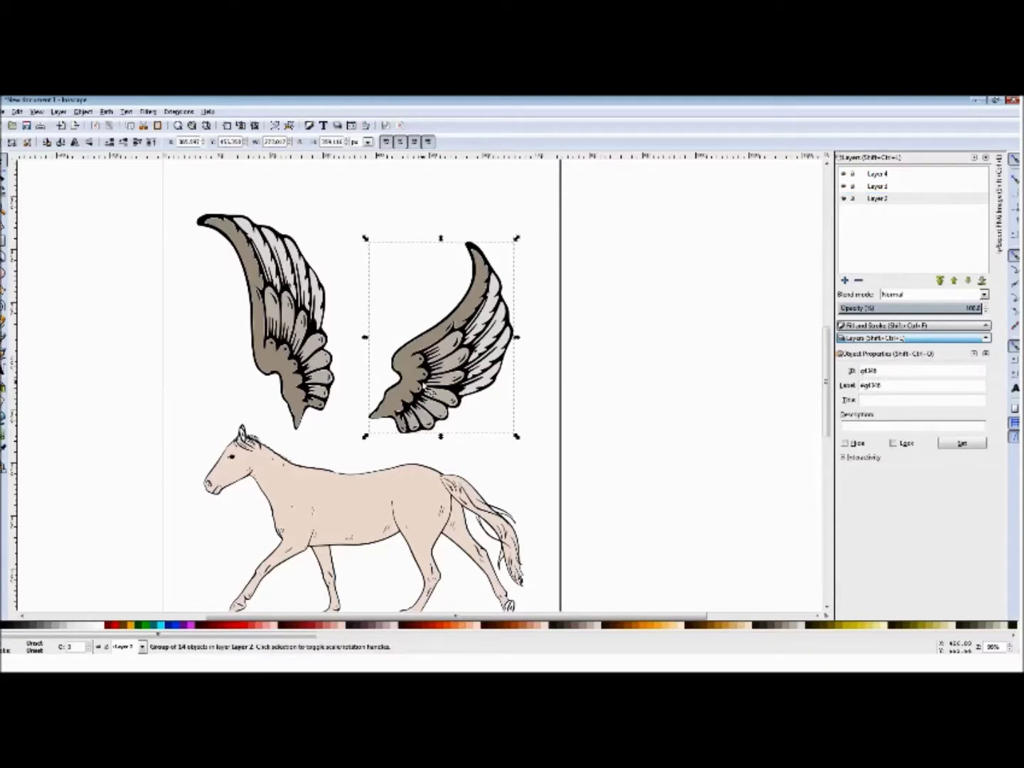
Step: Move the right-hand wing from Layer 2 into Layer 3 and confirm it by toggling layer visibility
key(ctrl+x)
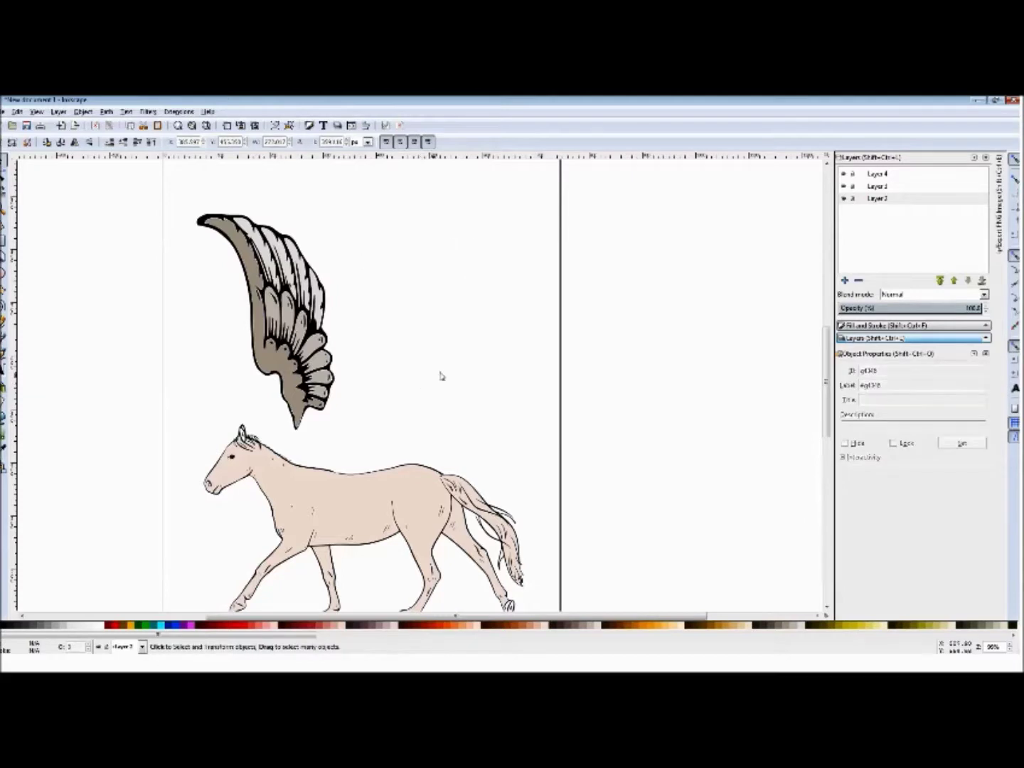
click(890, 189)
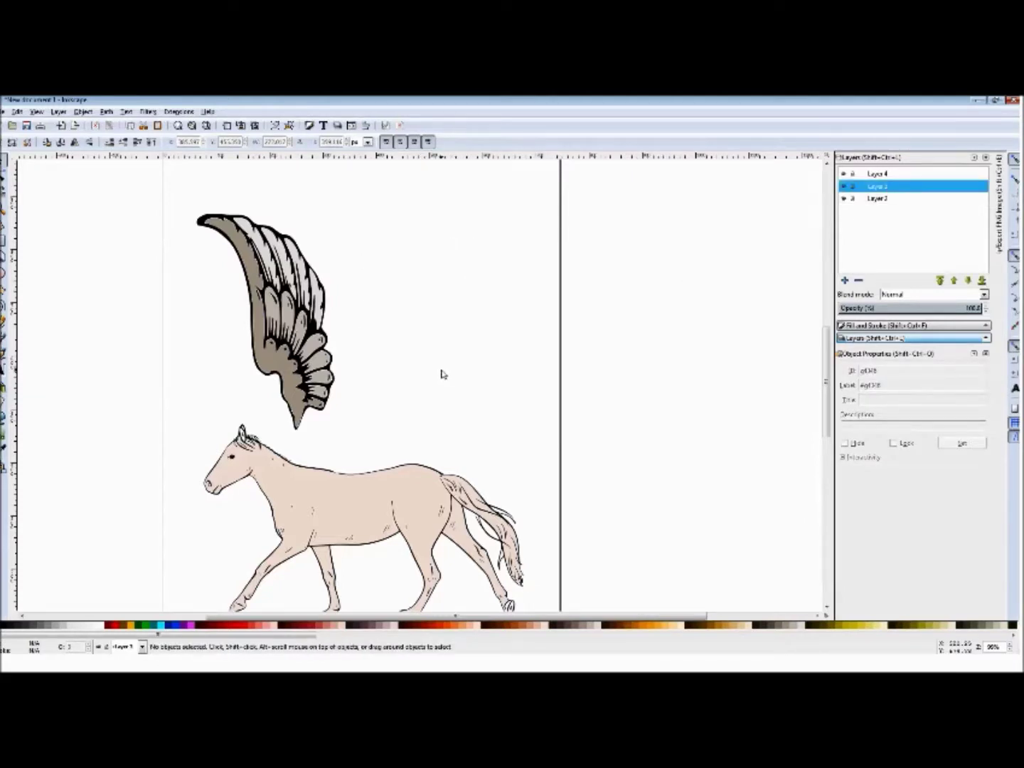
key(ctrl+v)
drag(448, 396, 432, 373)
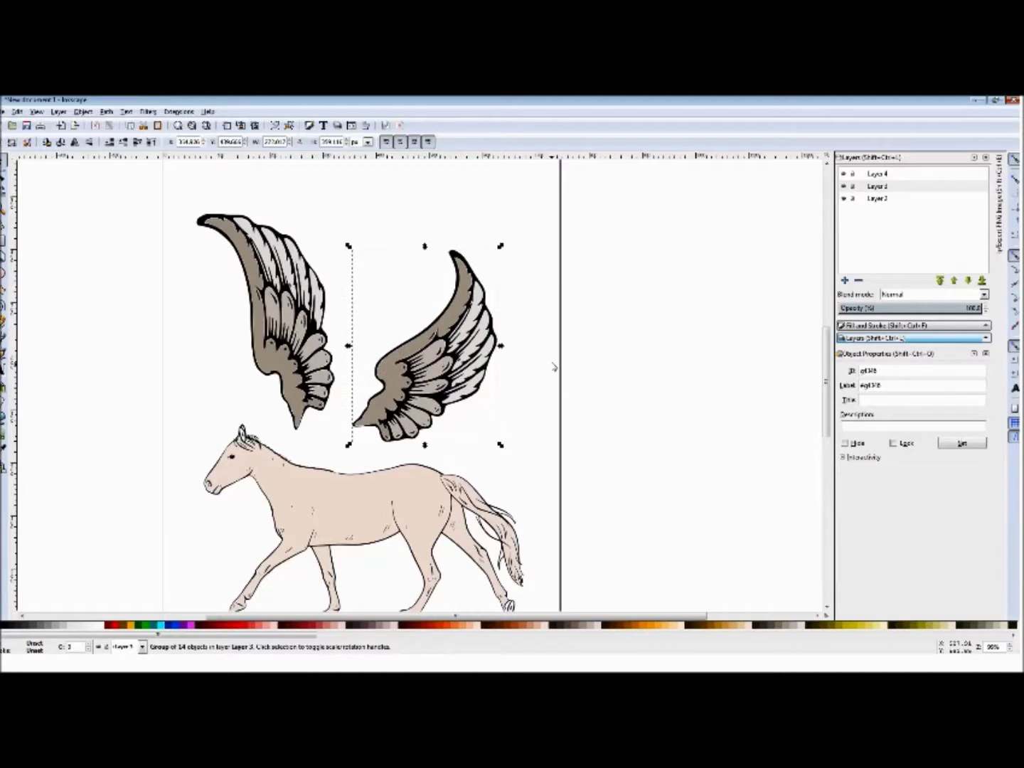
click(845, 187)
click(843, 188)
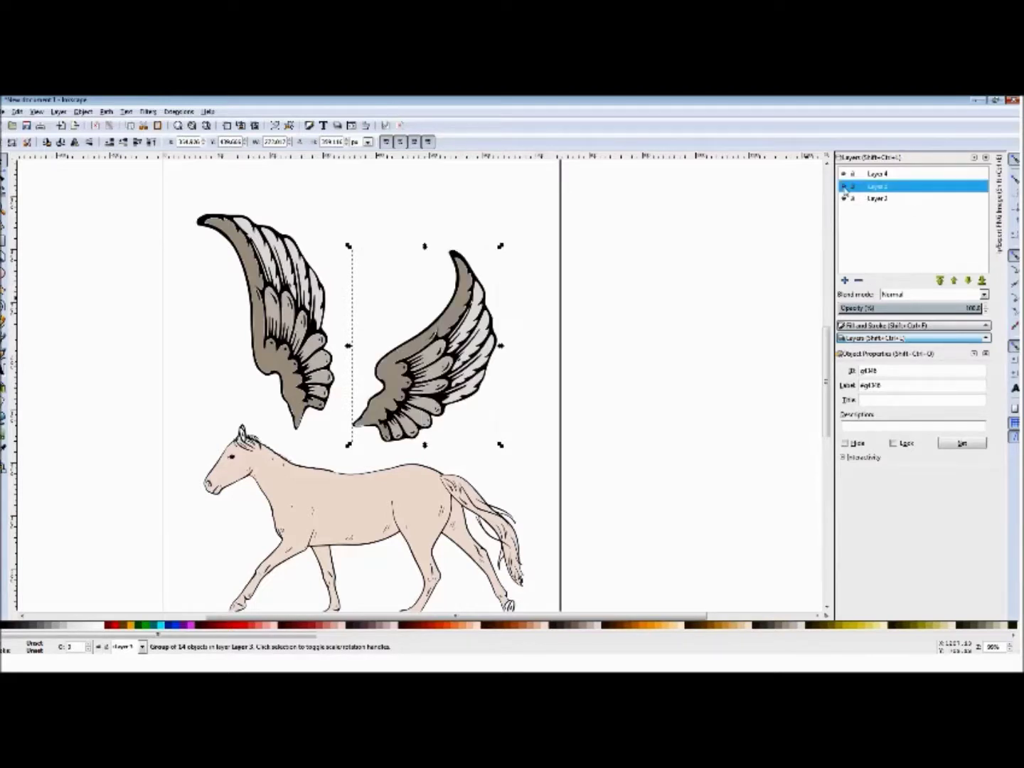
click(845, 199)
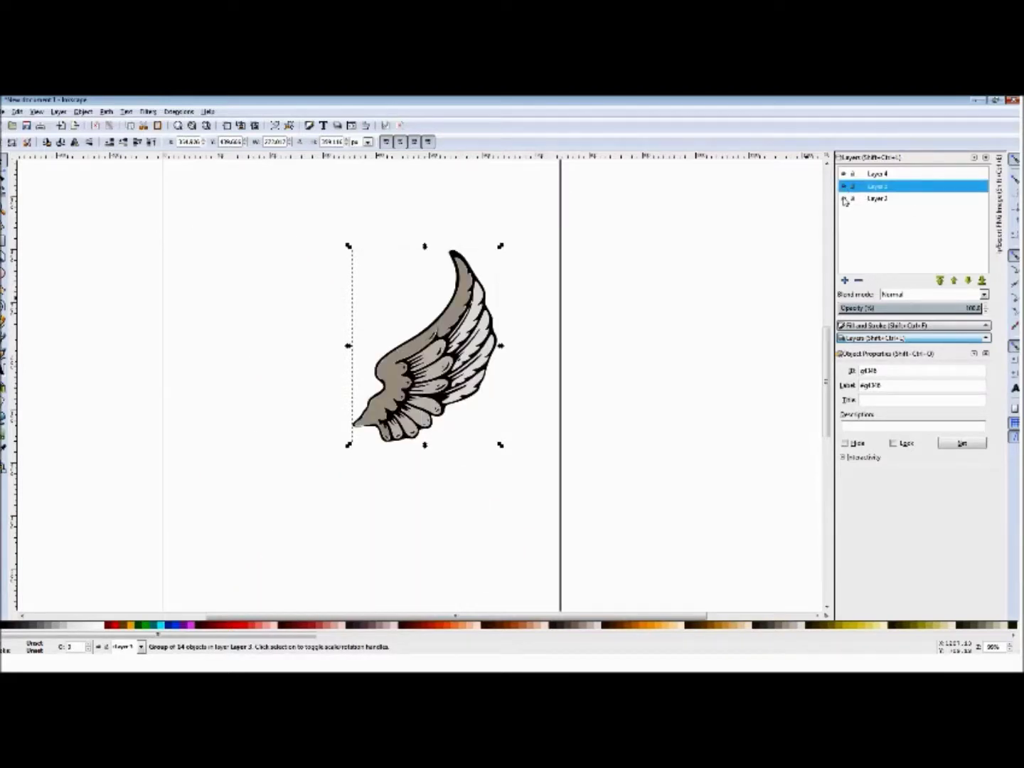
click(845, 200)
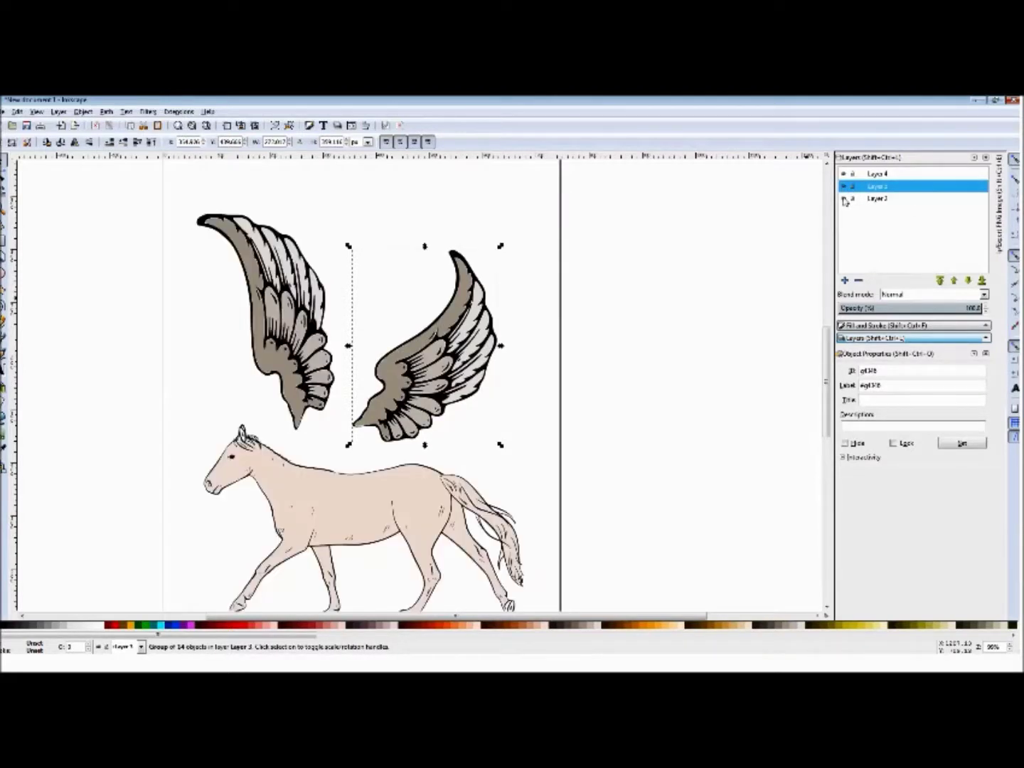
Step: Move the left wing group from Layer 2 into Layer 4, placed above the horse's head
click(539, 334)
click(889, 176)
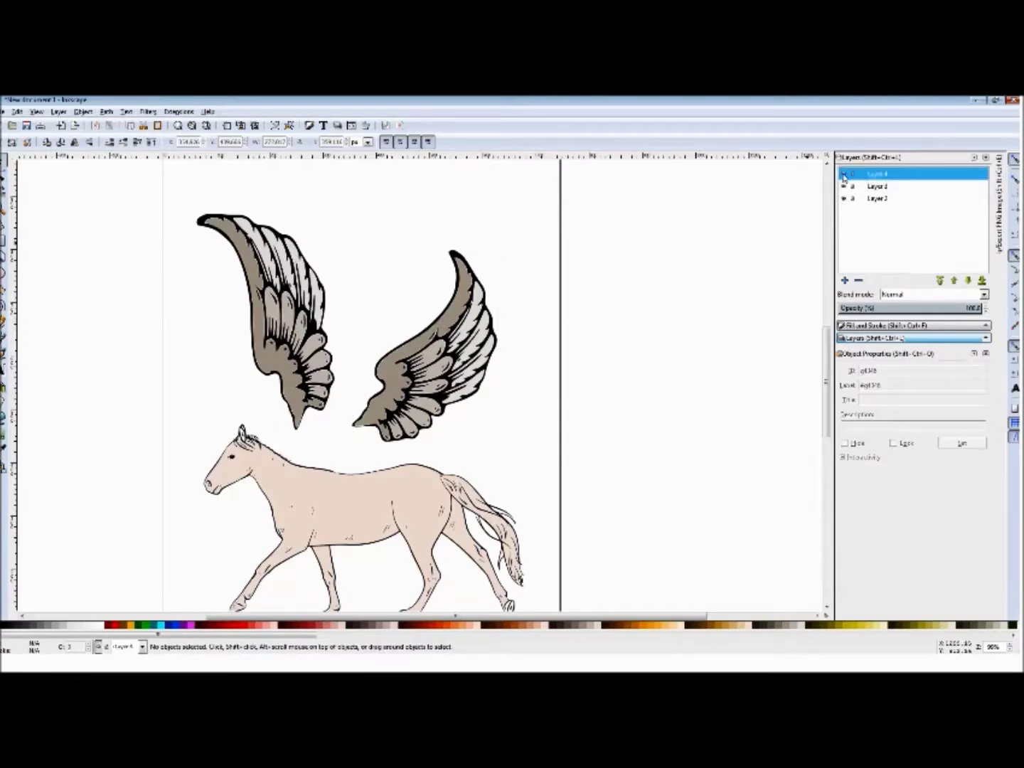
click(879, 199)
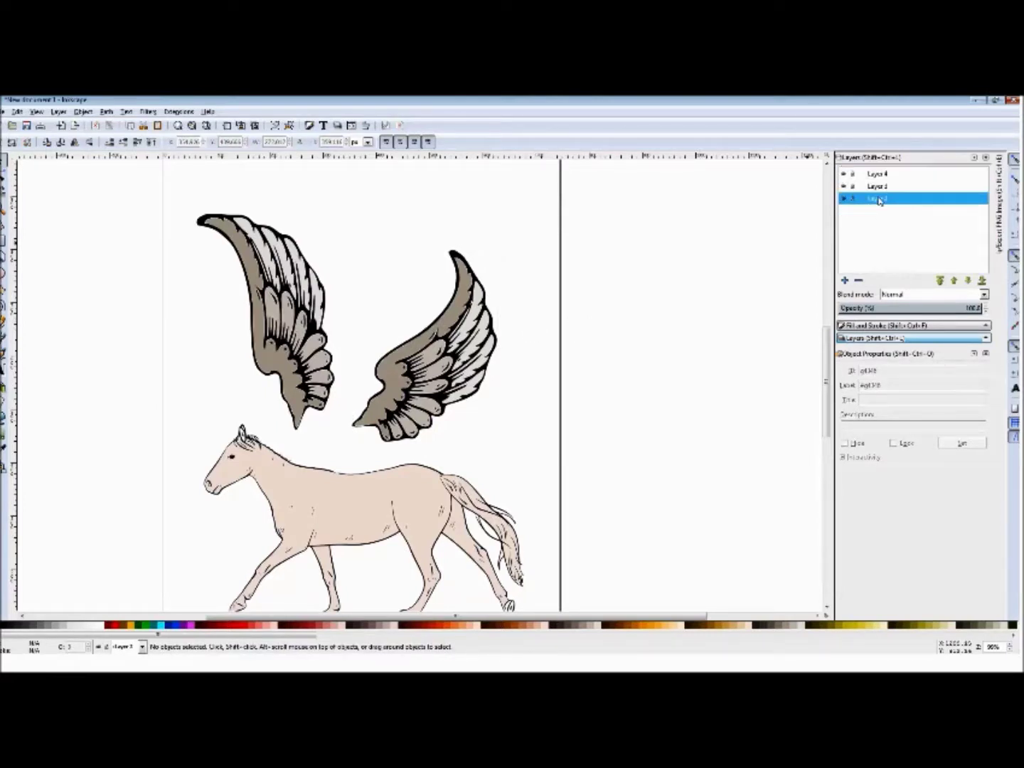
click(333, 323)
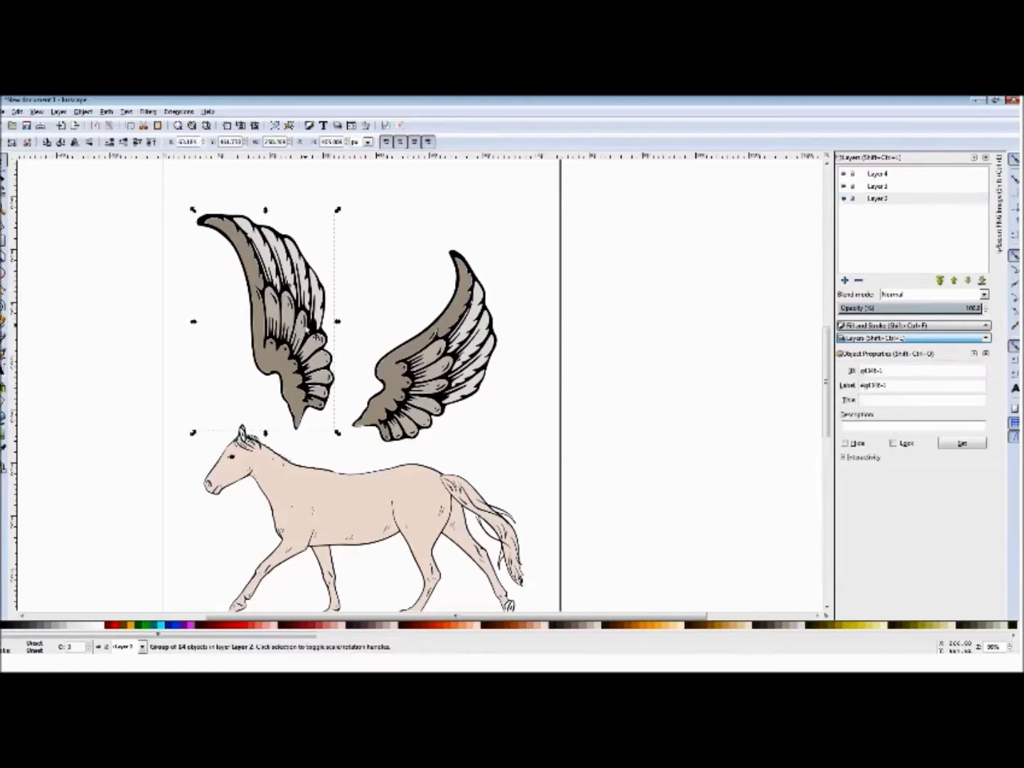
key(Delete)
click(885, 177)
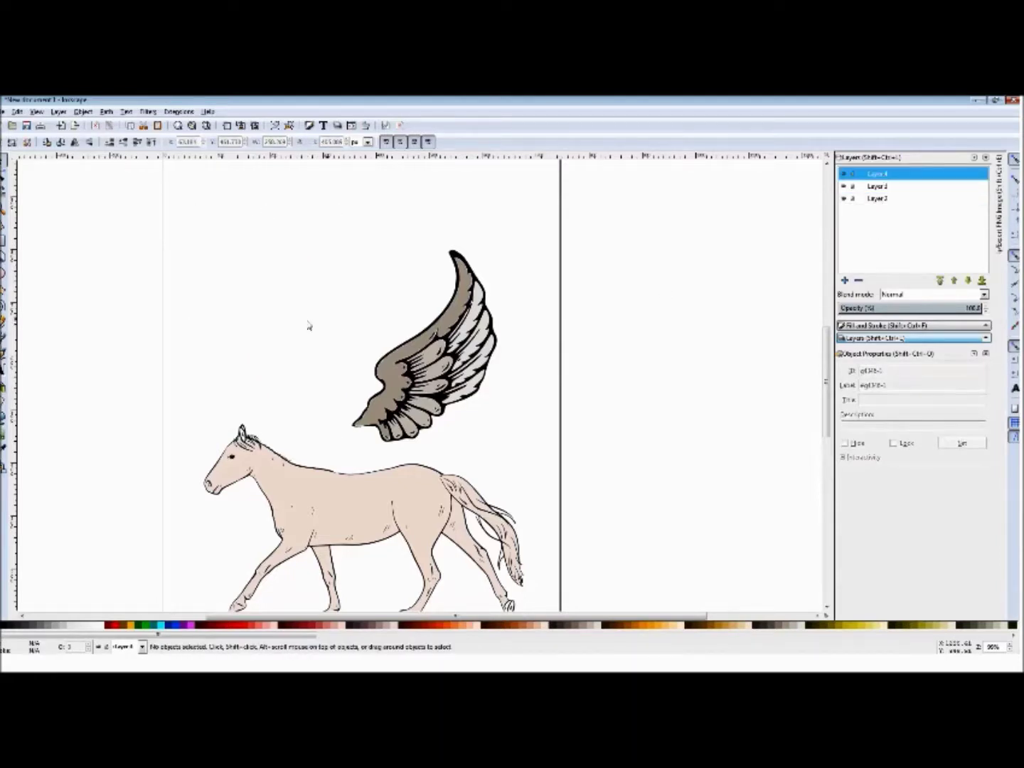
key(ctrl+v)
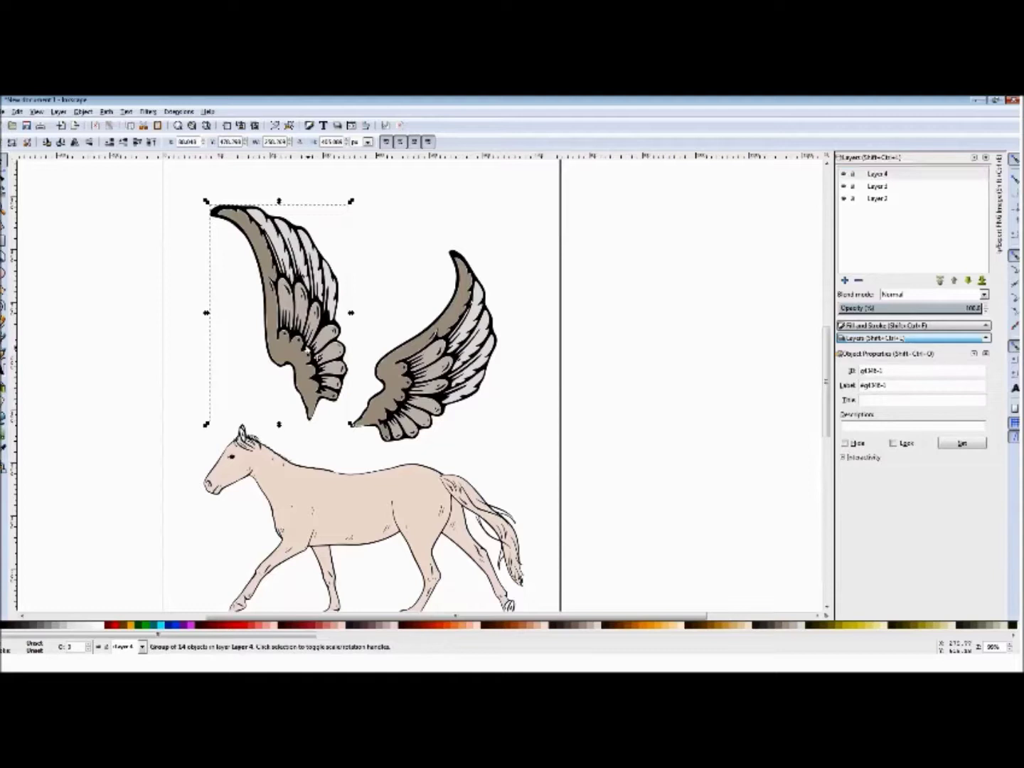
mouse_move(313, 352)
mouse_down()
mouse_move(334, 362)
mouse_move(305, 367)
mouse_up()
Step: Hide and reshow Layers 4, 3 and 2 to check each holds the right part
click(845, 175)
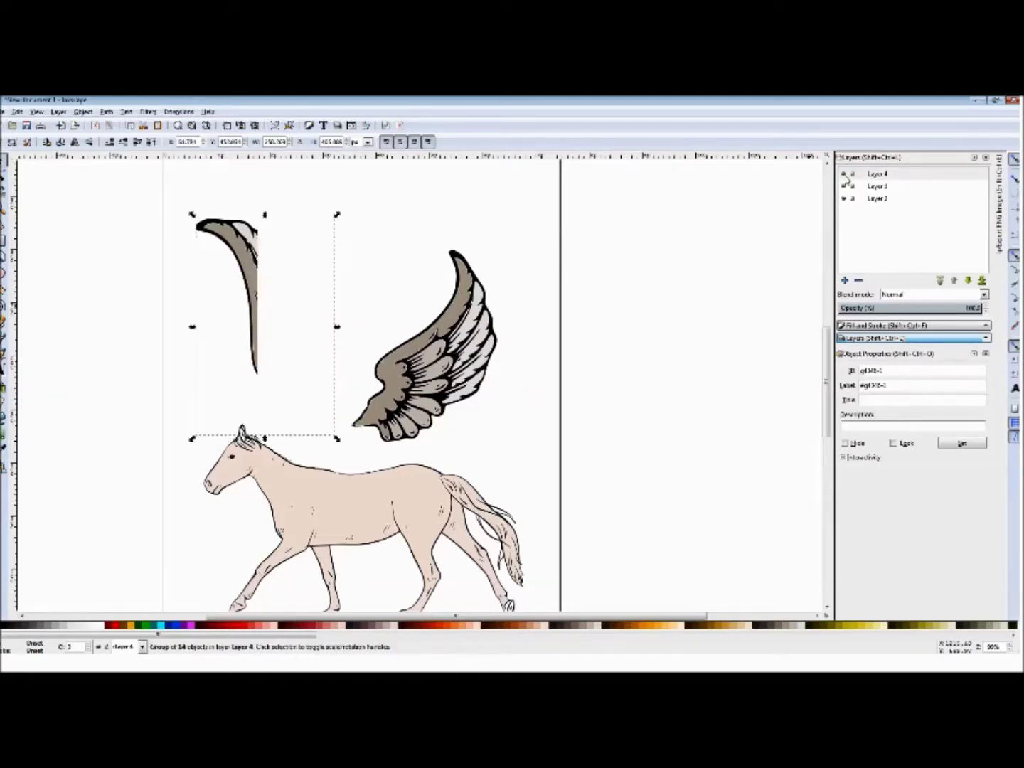
click(845, 175)
click(845, 186)
click(845, 186)
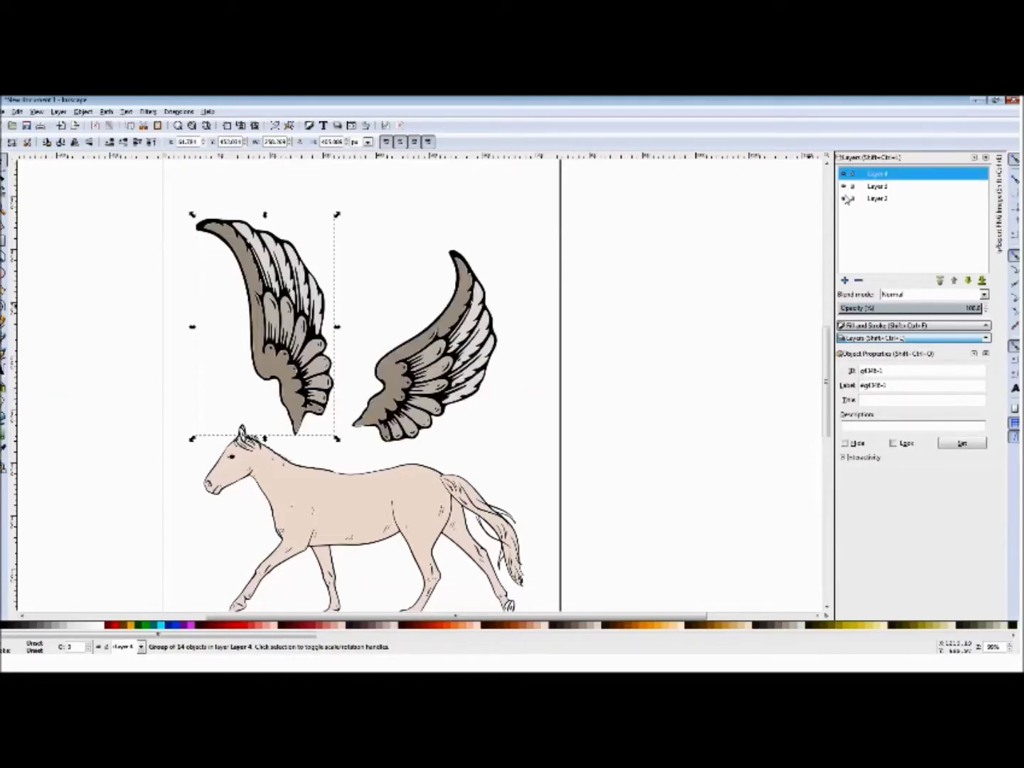
click(845, 198)
click(845, 198)
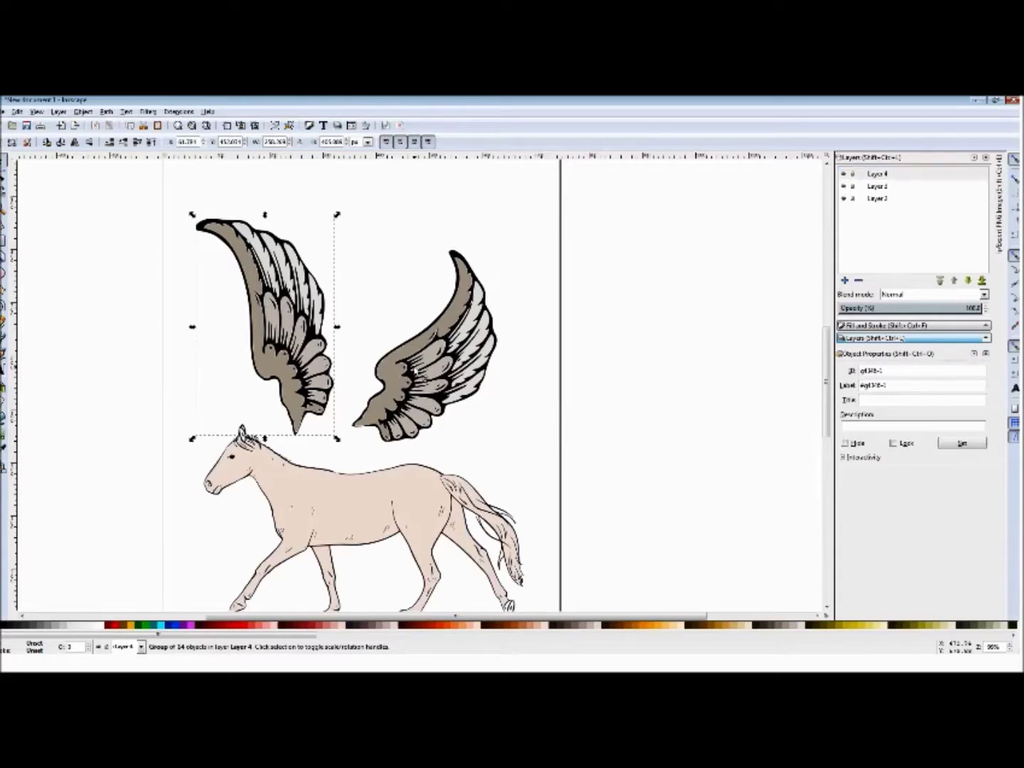
Step: Drag the right-hand wing down to rest on the horse's back
click(401, 391)
drag(420, 388, 389, 439)
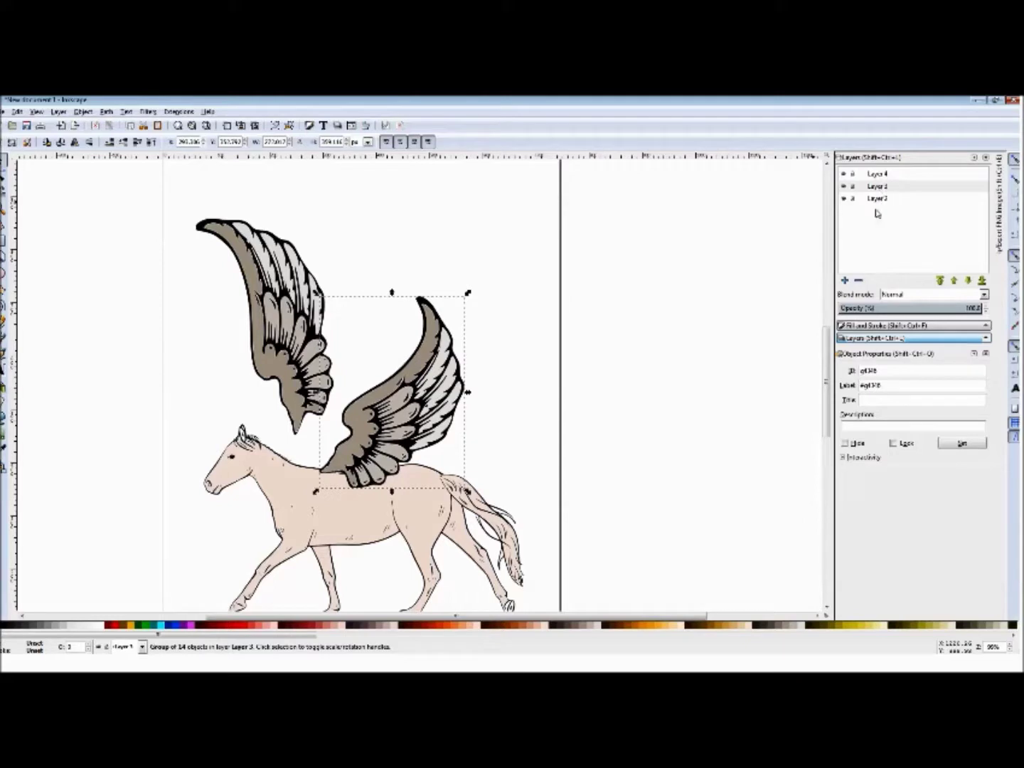
click(878, 174)
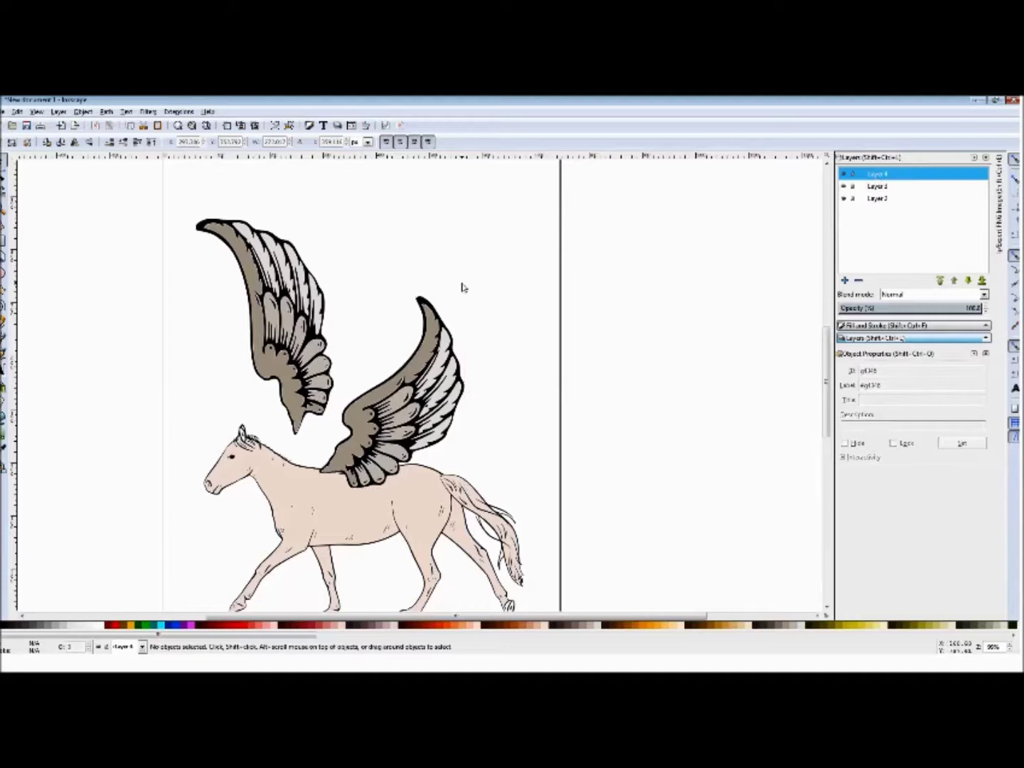
Step: Place the left wing on the horse's shoulders and lower Layer 4 to the bottom, behind the horse
drag(313, 369, 329, 493)
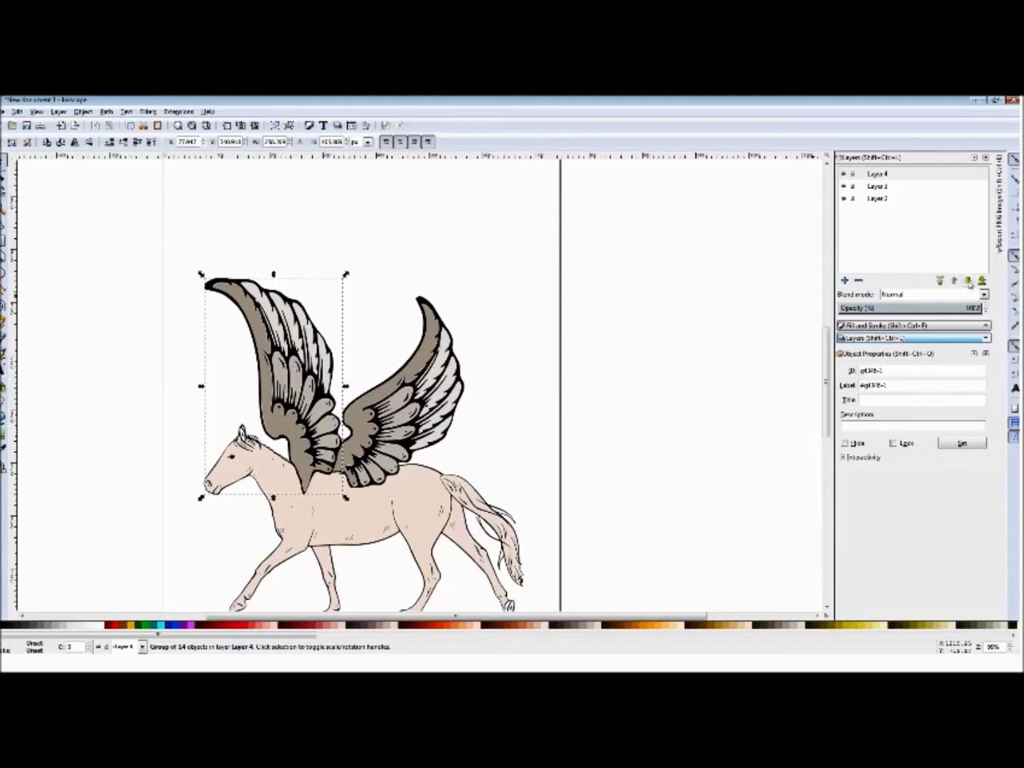
click(969, 281)
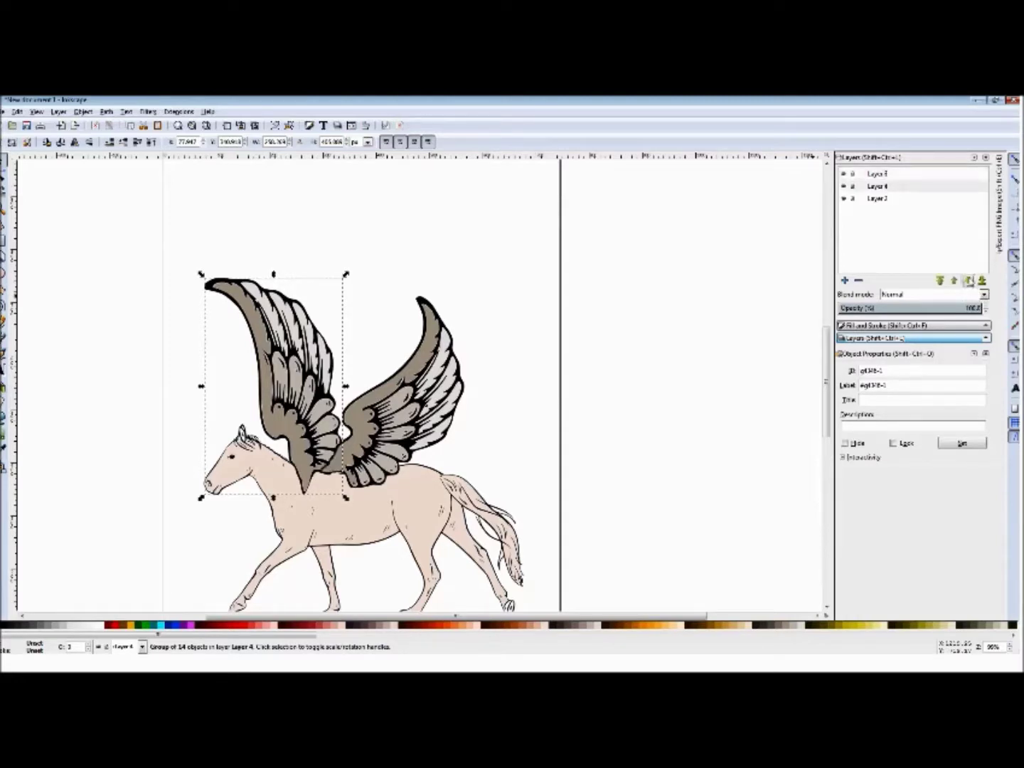
click(969, 281)
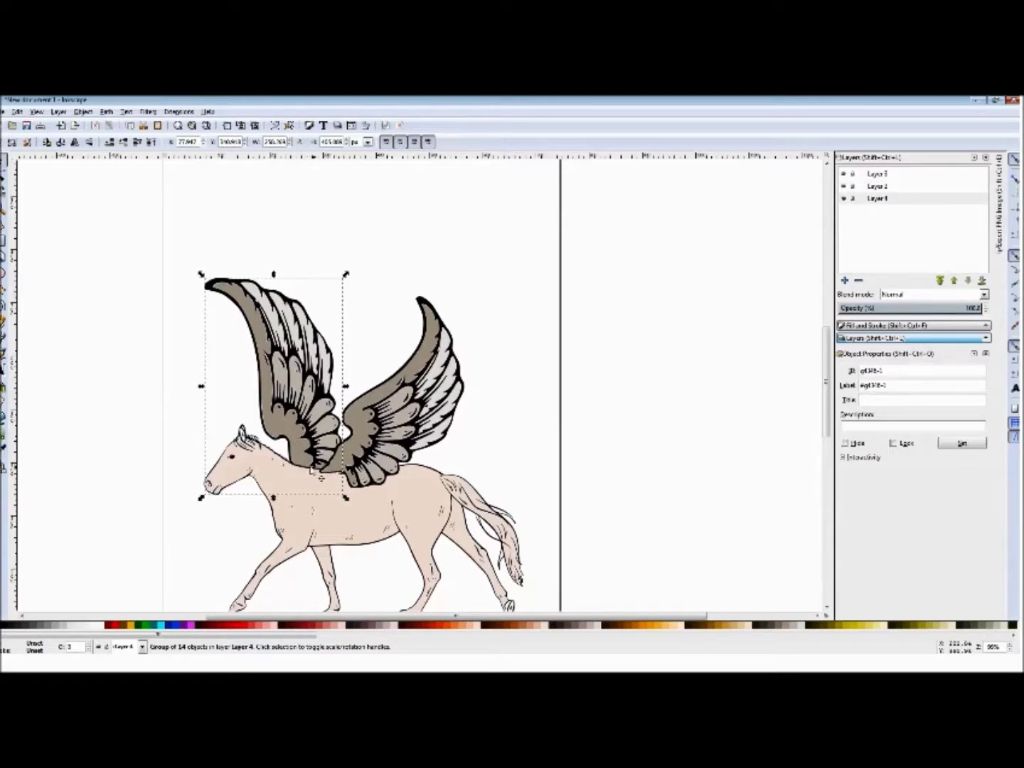
Step: Nudge the right wing slightly left and the left wing slightly up-right for a tighter silhouette
click(374, 242)
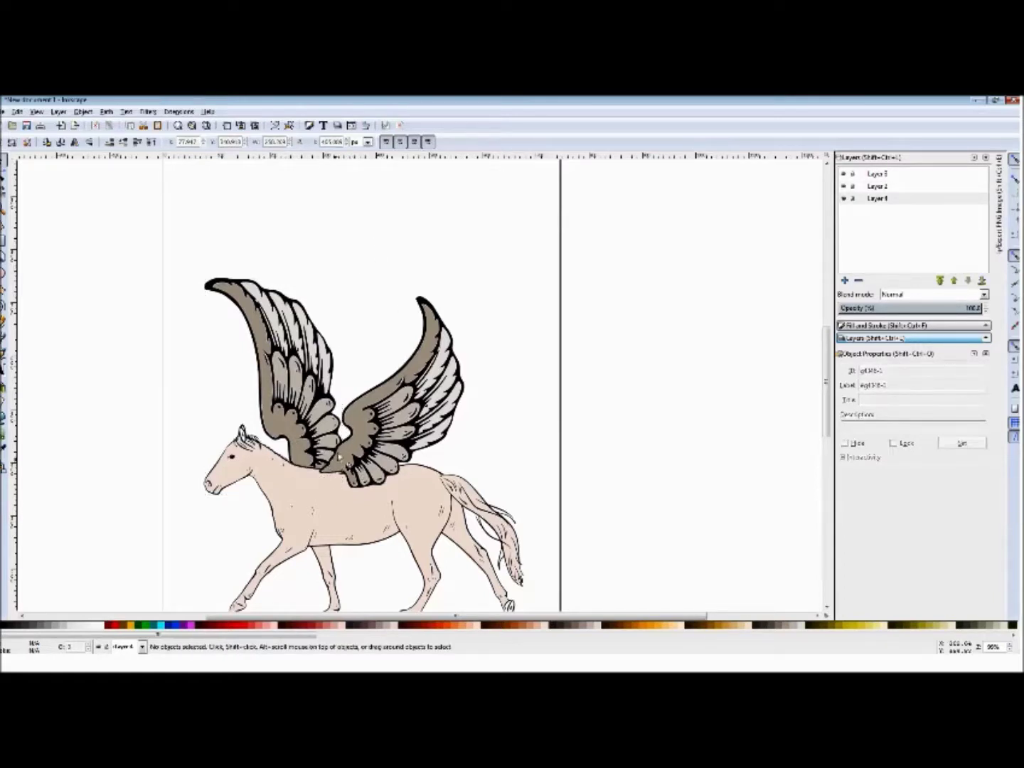
drag(371, 441, 361, 442)
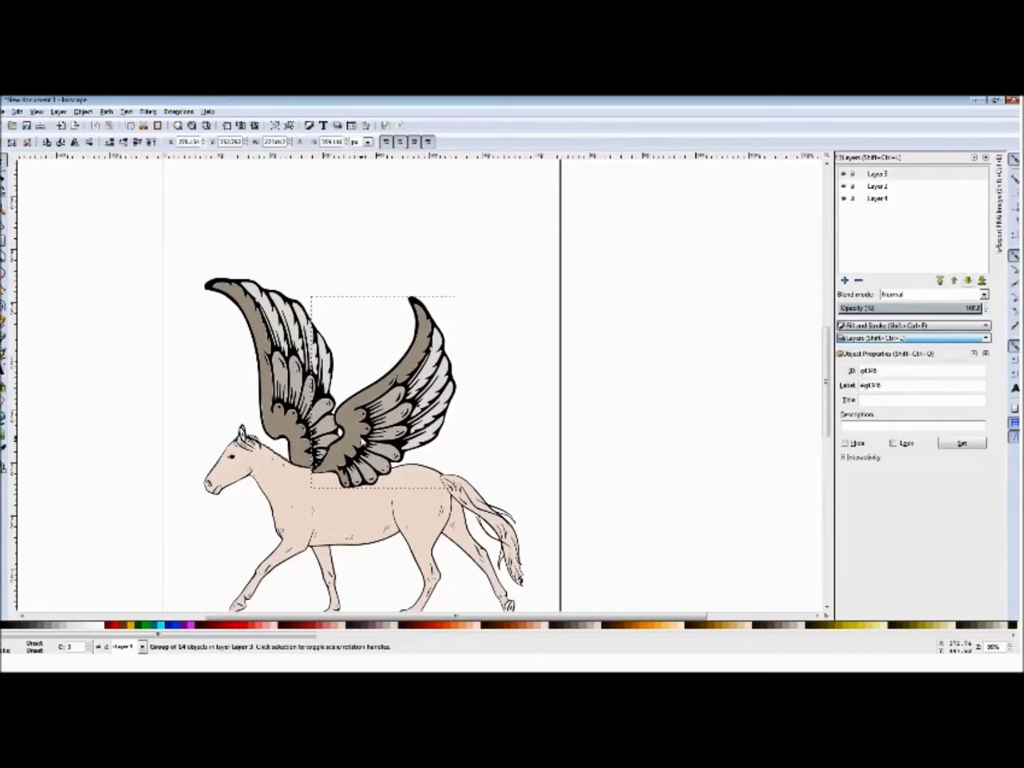
click(274, 362)
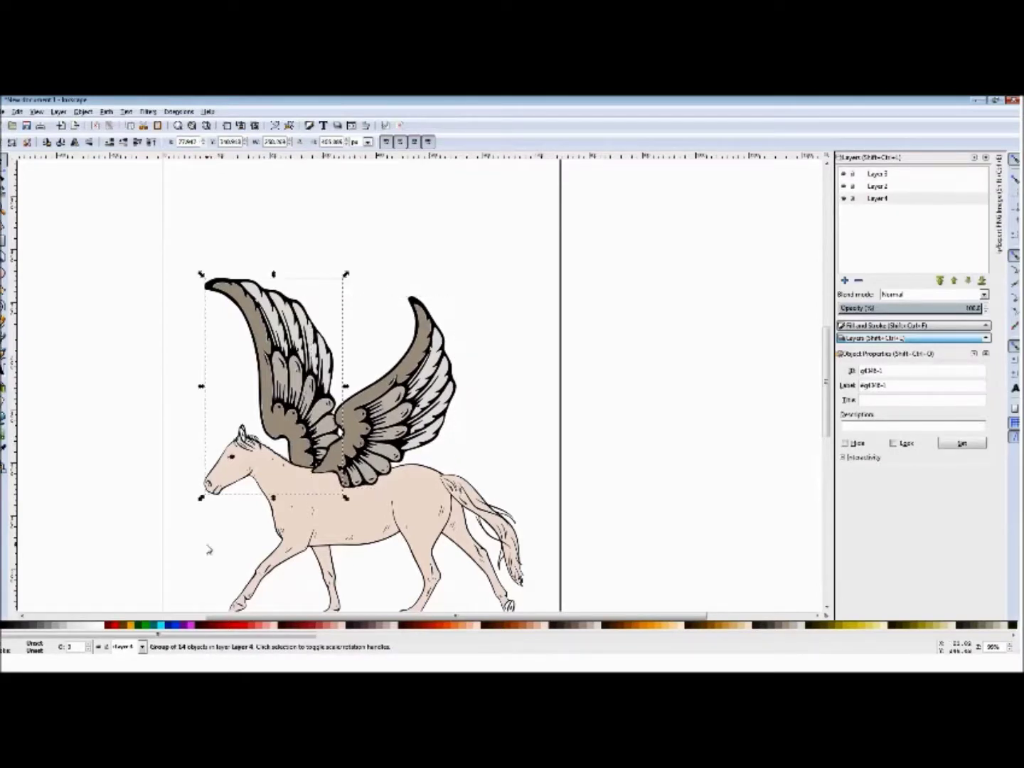
click(223, 557)
drag(275, 419, 277, 416)
click(504, 438)
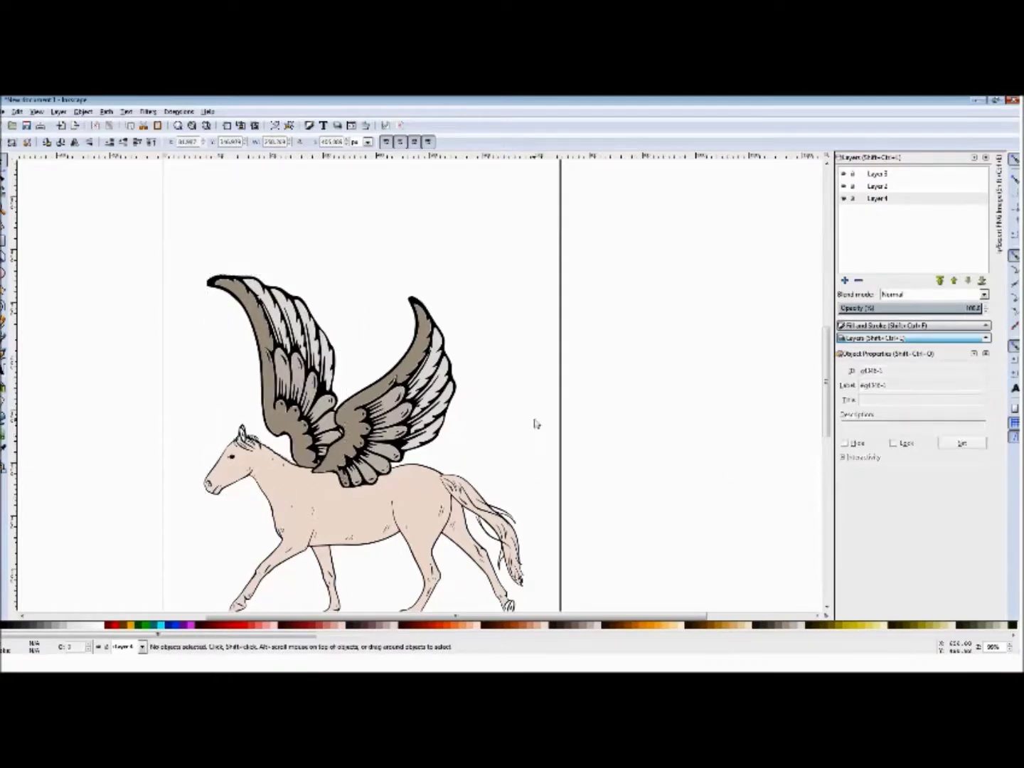
scroll(823, 434, down, 3)
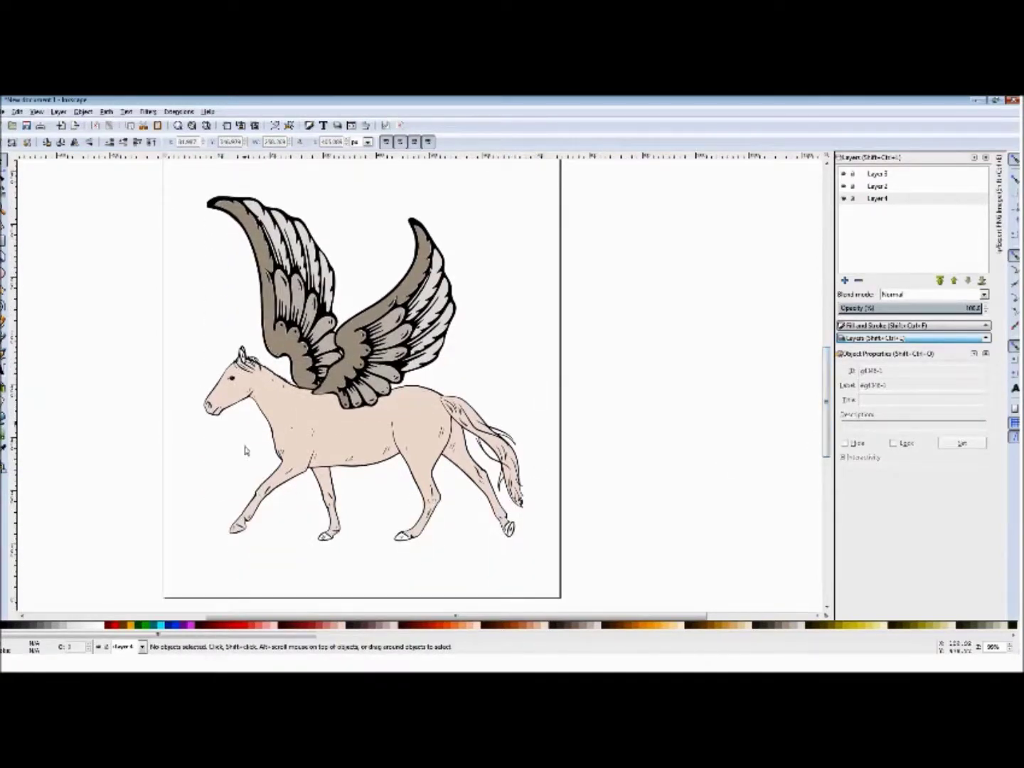